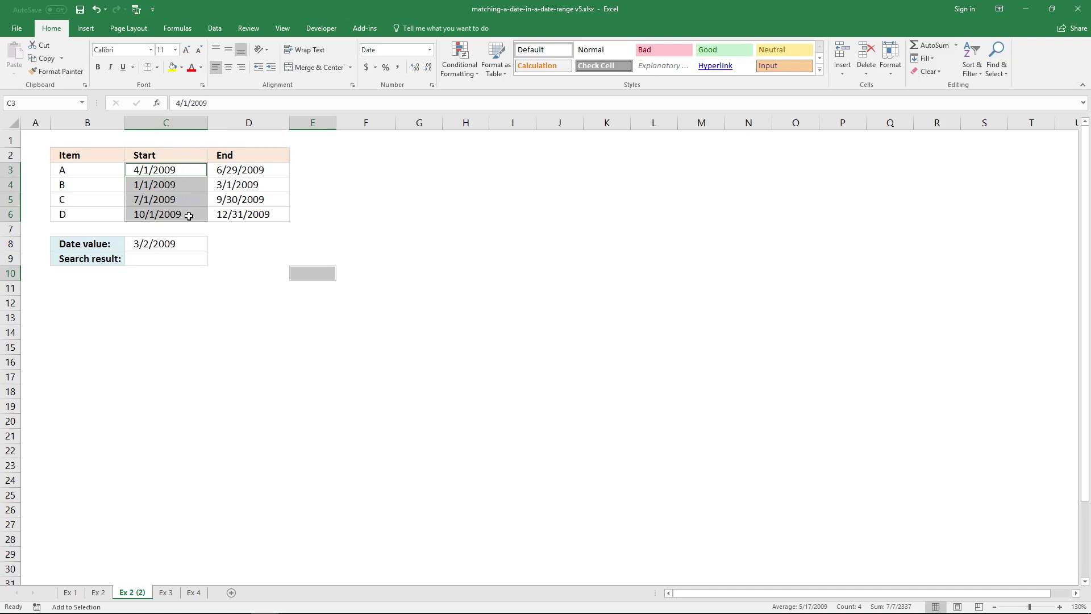
Examine the start and end dates of items A, B and C for gaps between the date ranges
click(233, 169)
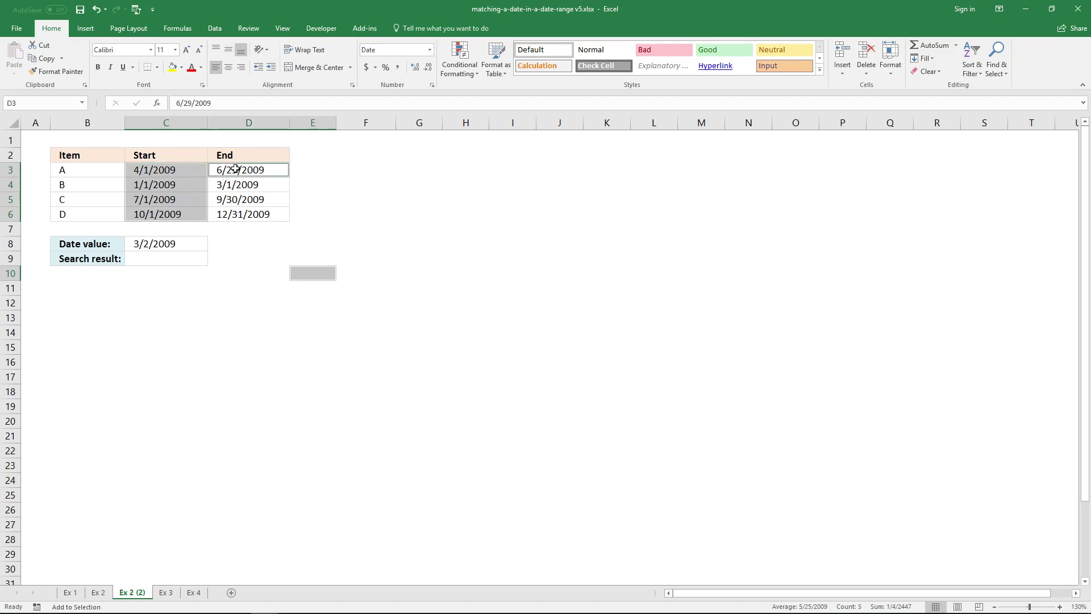
click(235, 169)
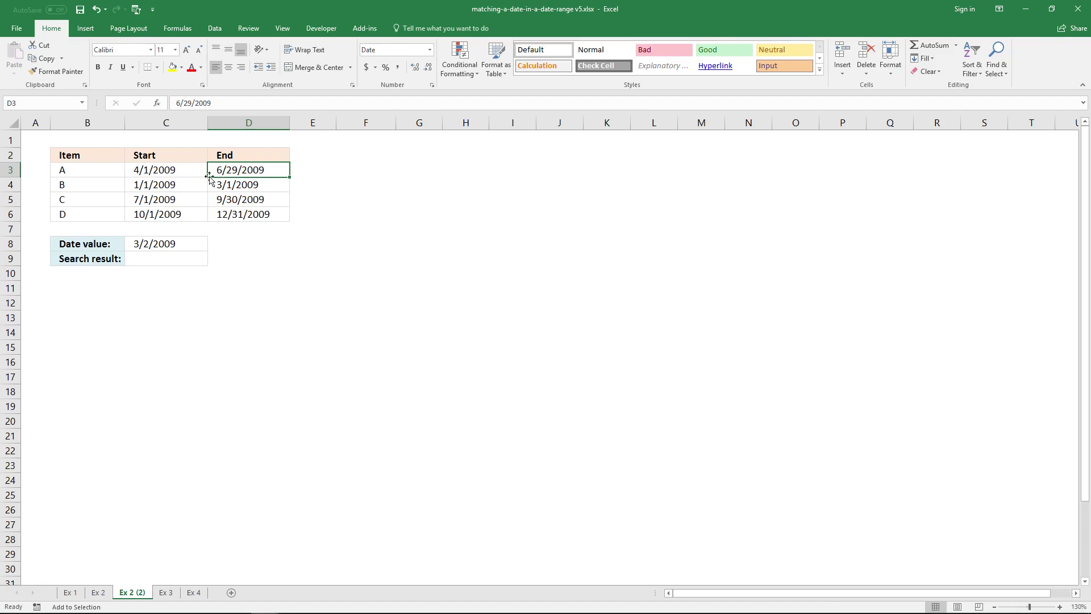
click(257, 187)
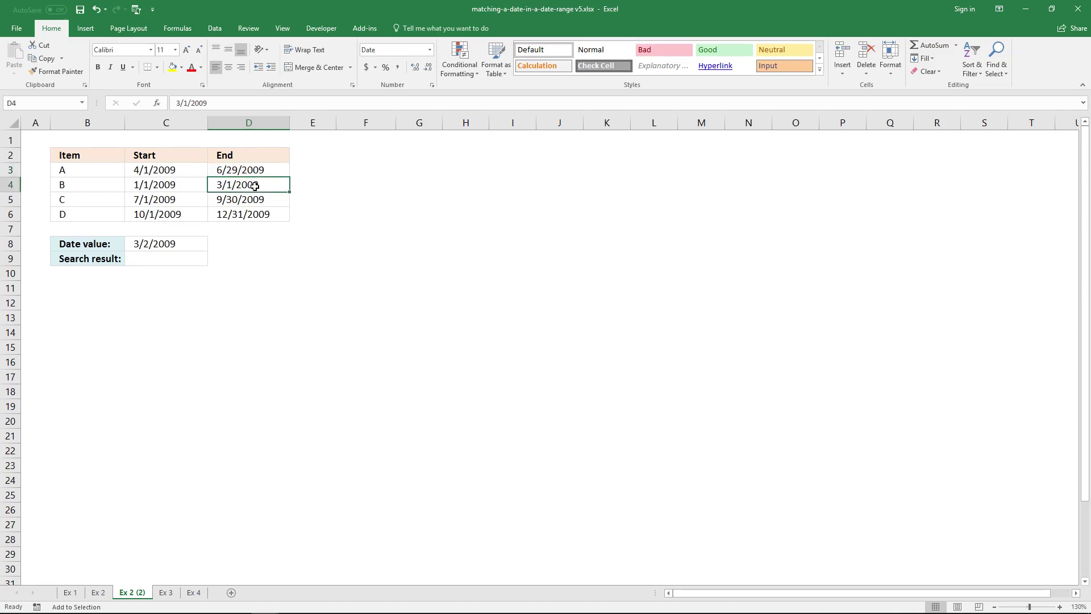
click(194, 171)
click(226, 185)
click(269, 170)
click(269, 170)
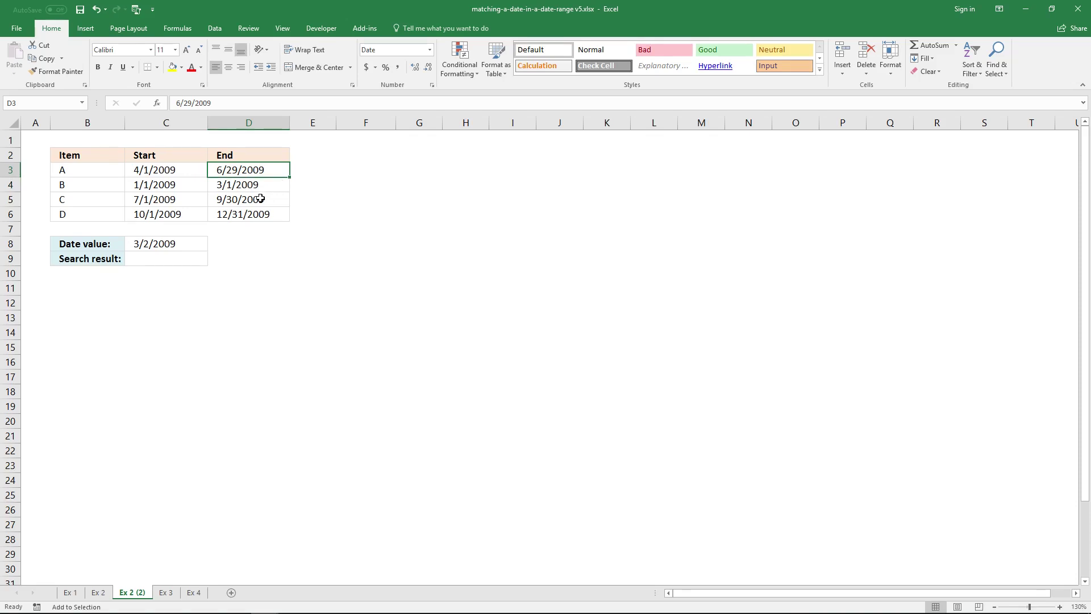
click(184, 201)
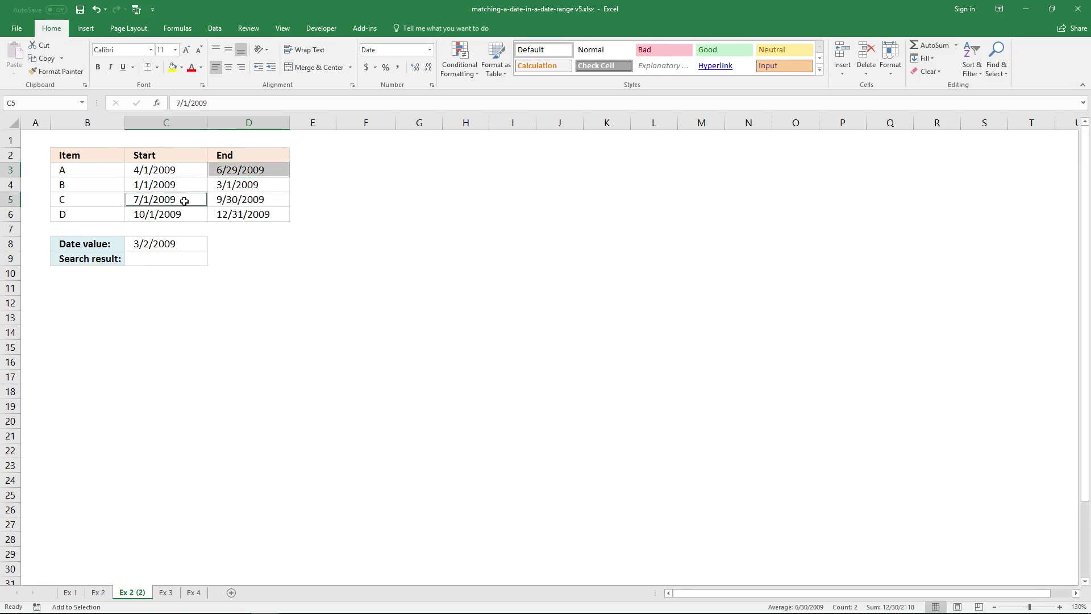
click(185, 201)
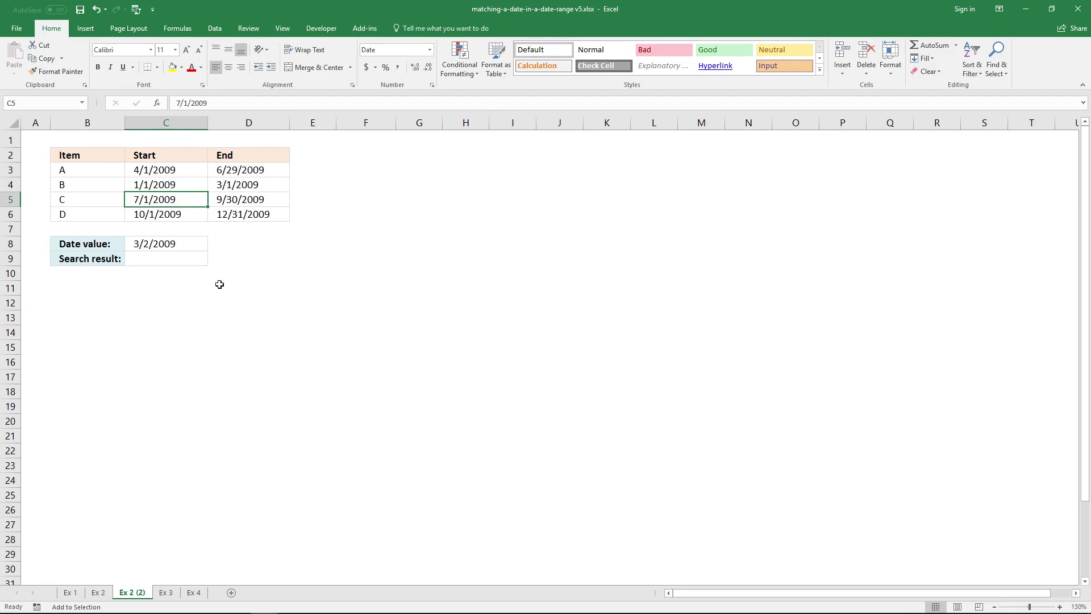
Compare the date value in C8 with item A's start and end dates, and locate the search result cell C9
click(165, 245)
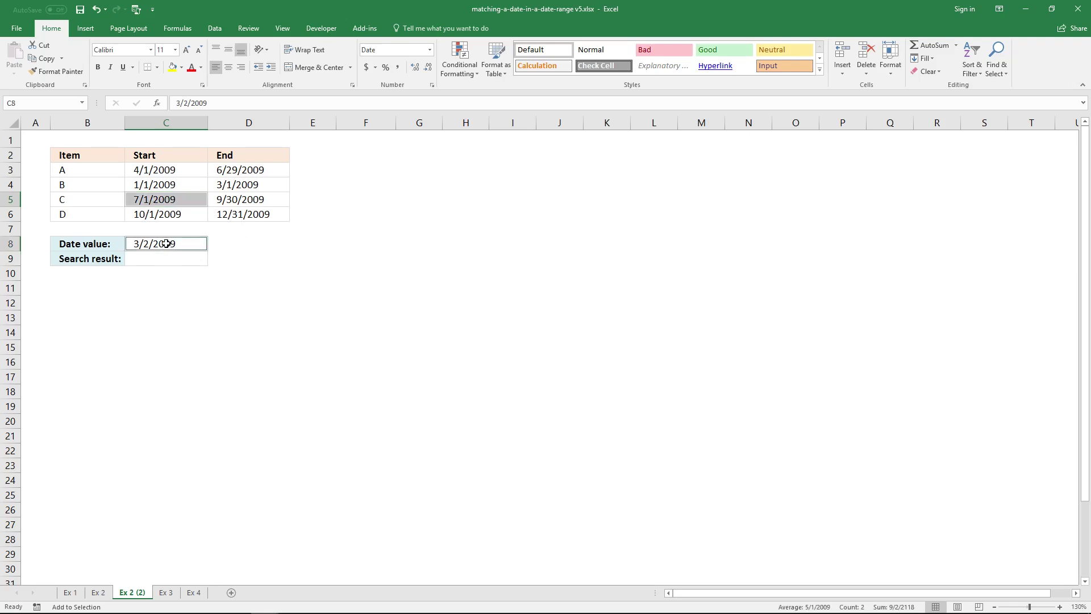
click(170, 243)
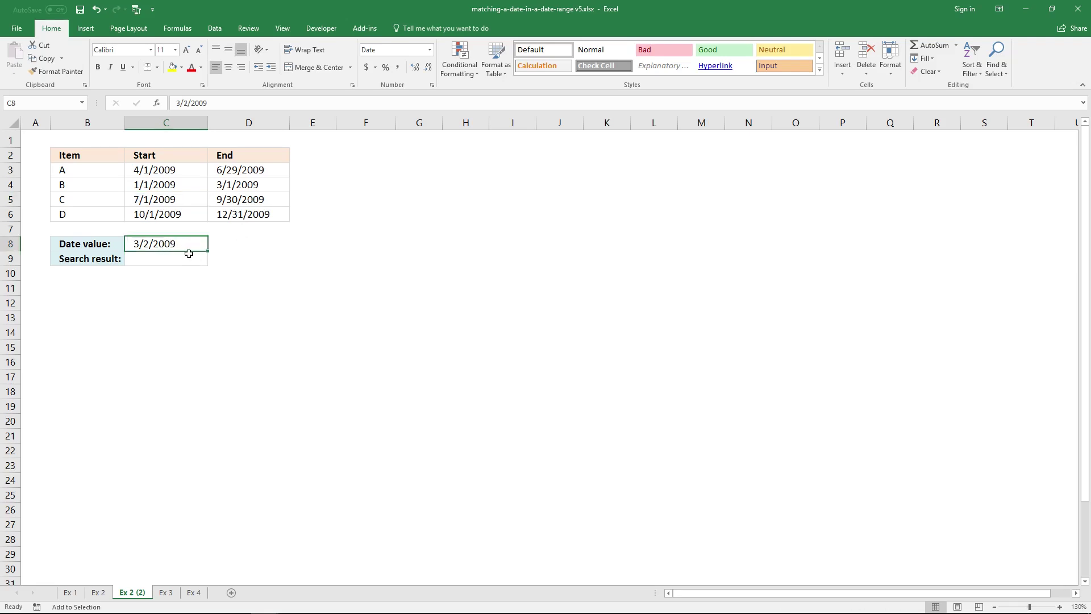
click(182, 259)
click(182, 258)
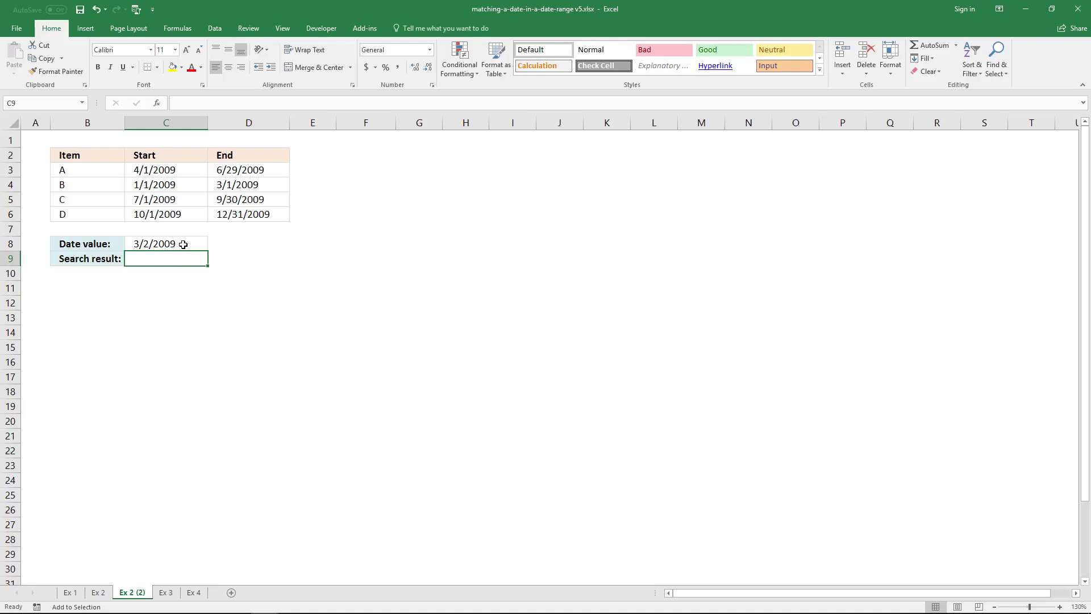
click(183, 244)
click(183, 245)
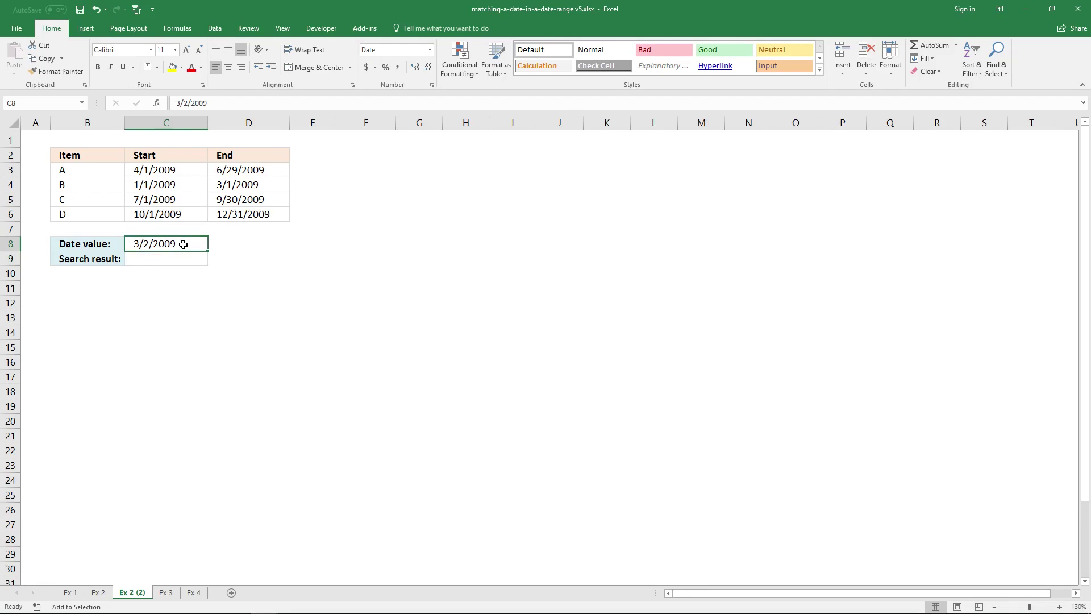
click(177, 171)
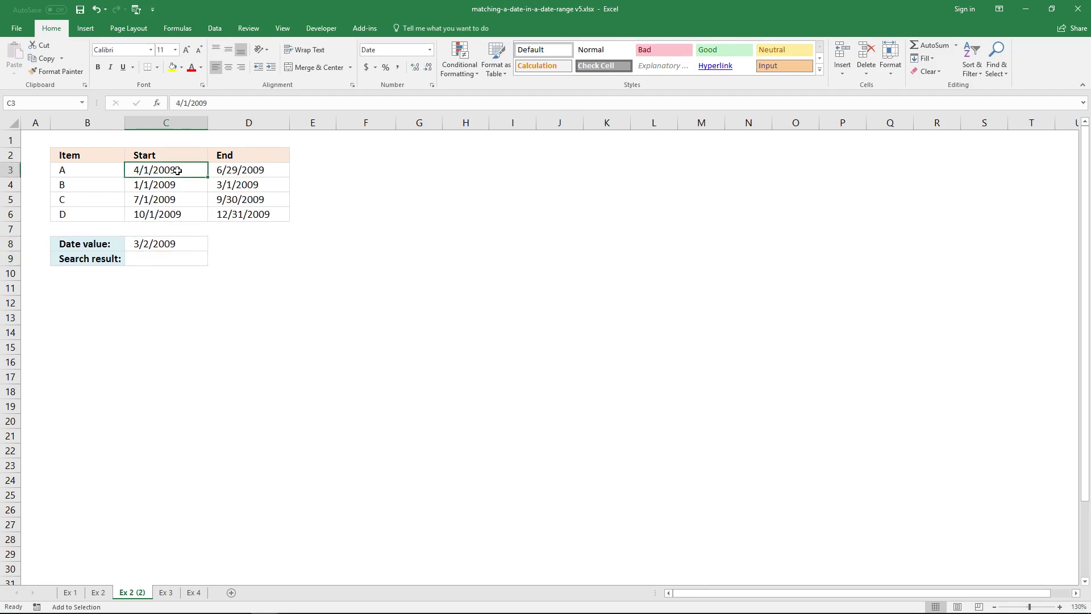
click(250, 170)
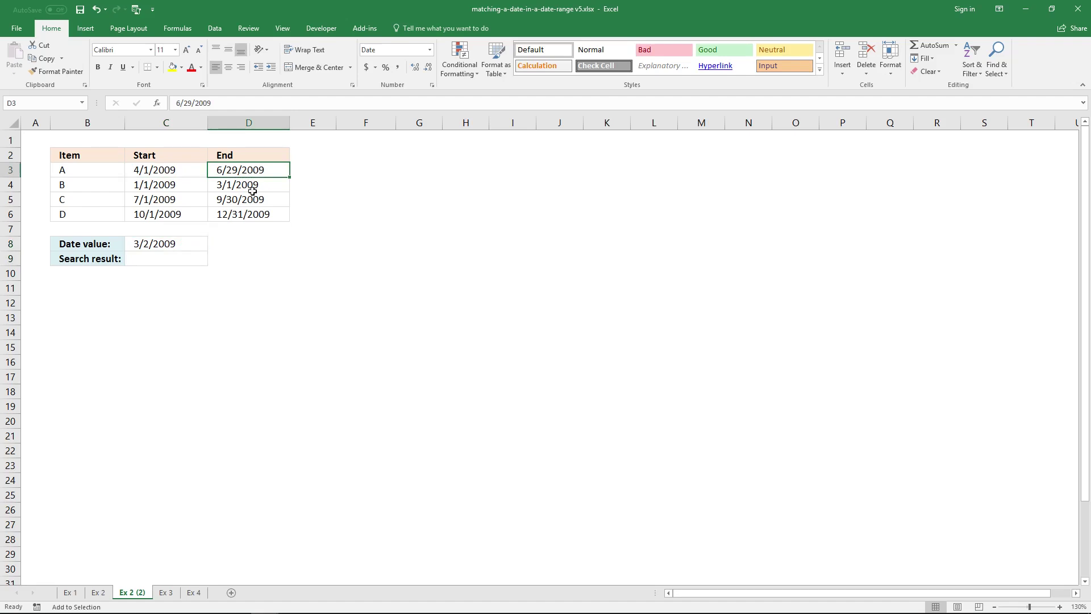
click(190, 239)
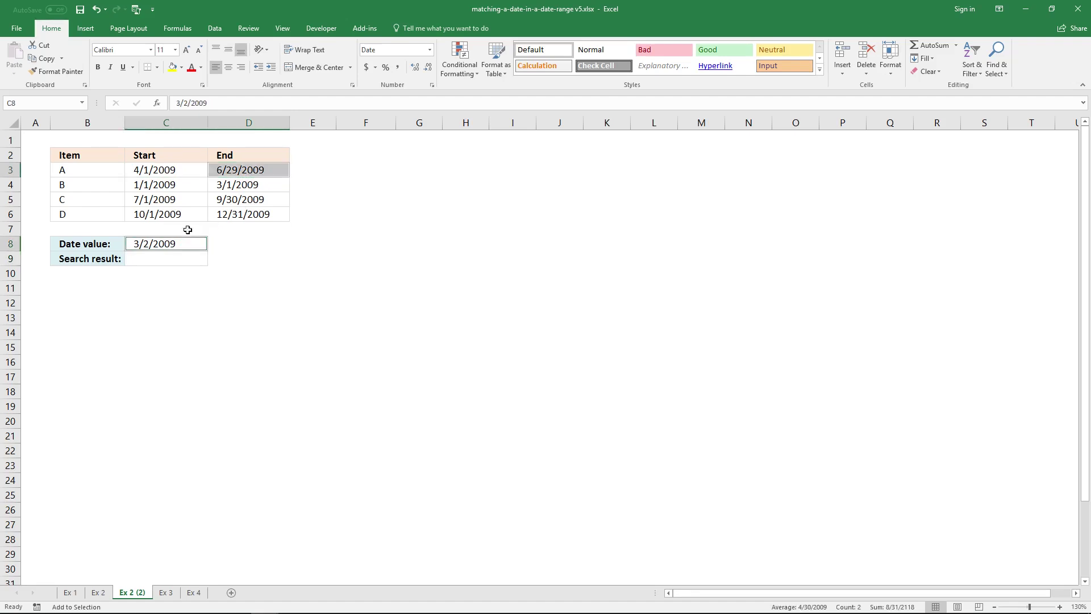
click(161, 170)
click(231, 171)
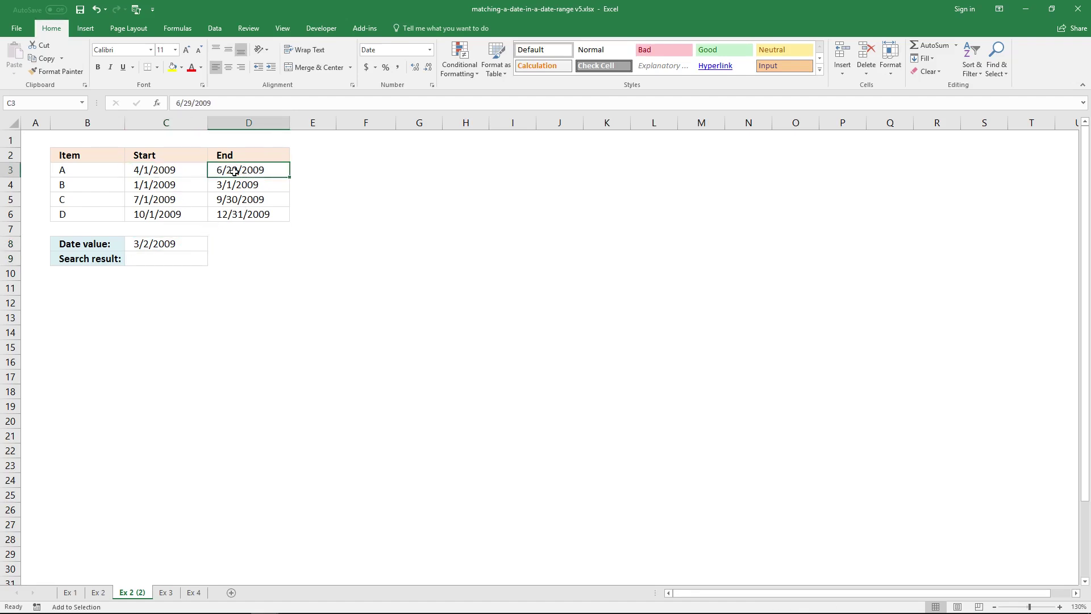
click(186, 243)
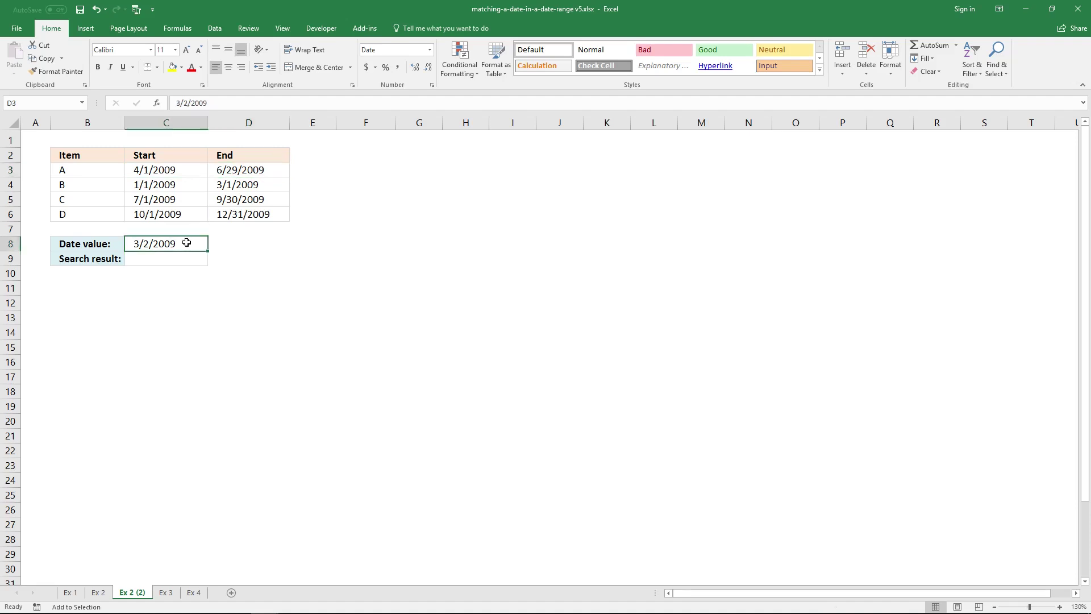
Enter the array formula =(C8>=C3:C6) in cell F3 to test the date value against the start dates
click(360, 169)
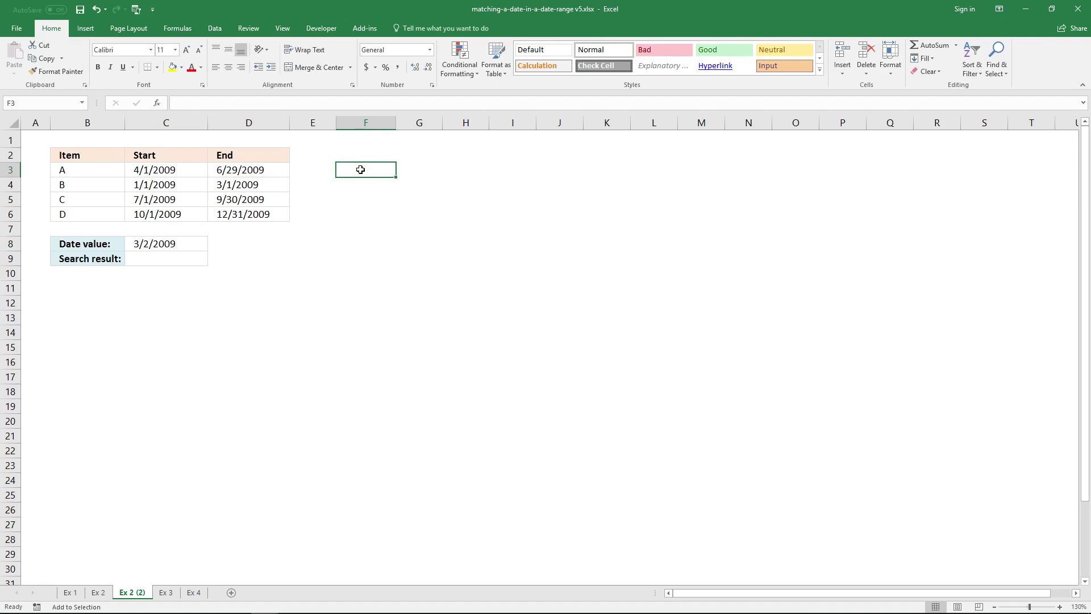
text(=)
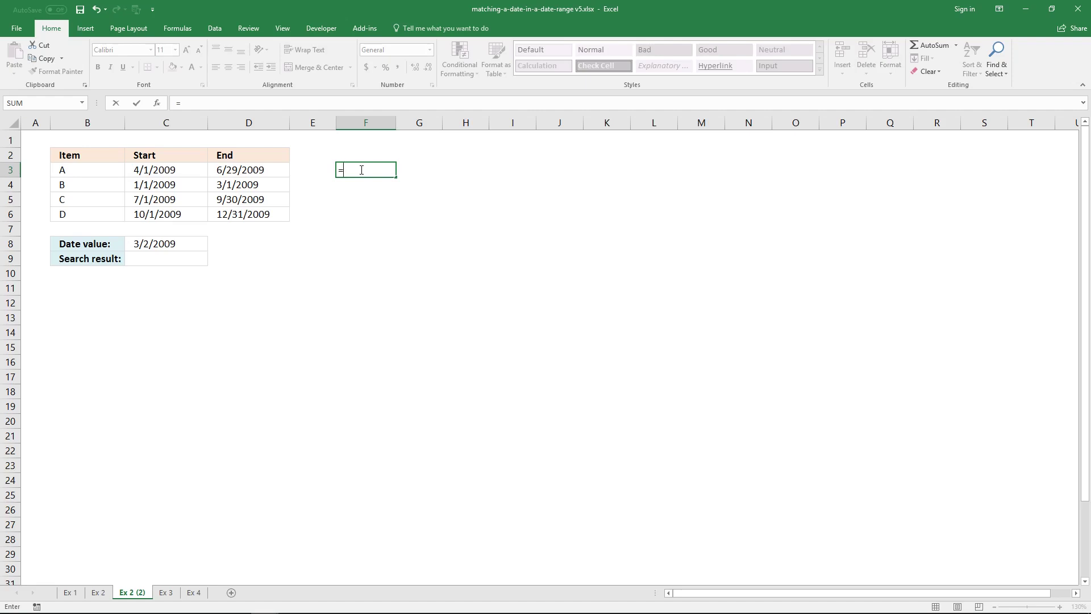
text(()
click(187, 245)
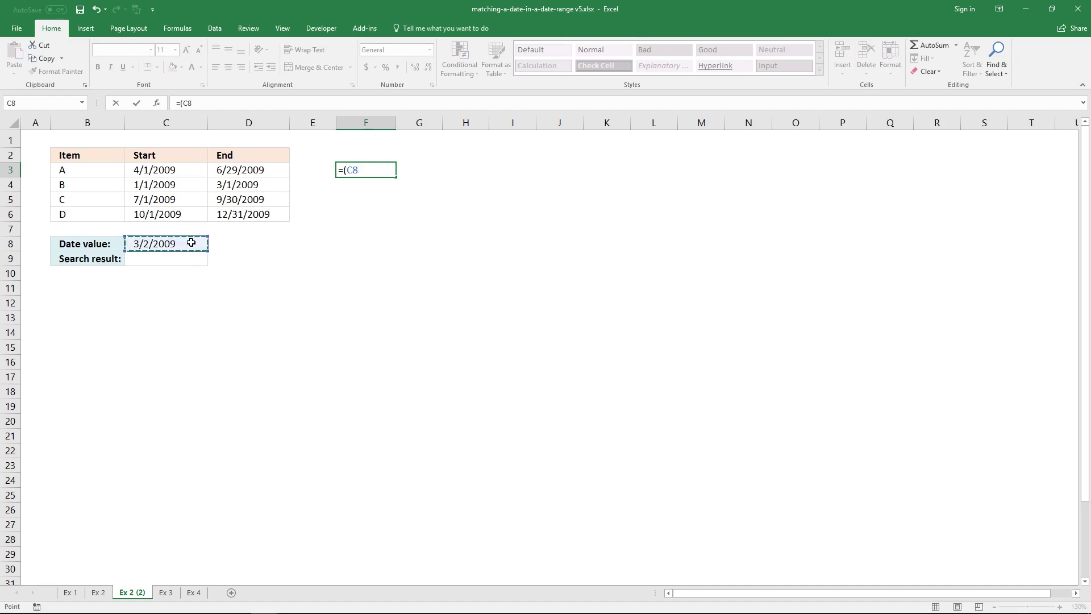
text(>=)
drag(186, 173, 180, 208)
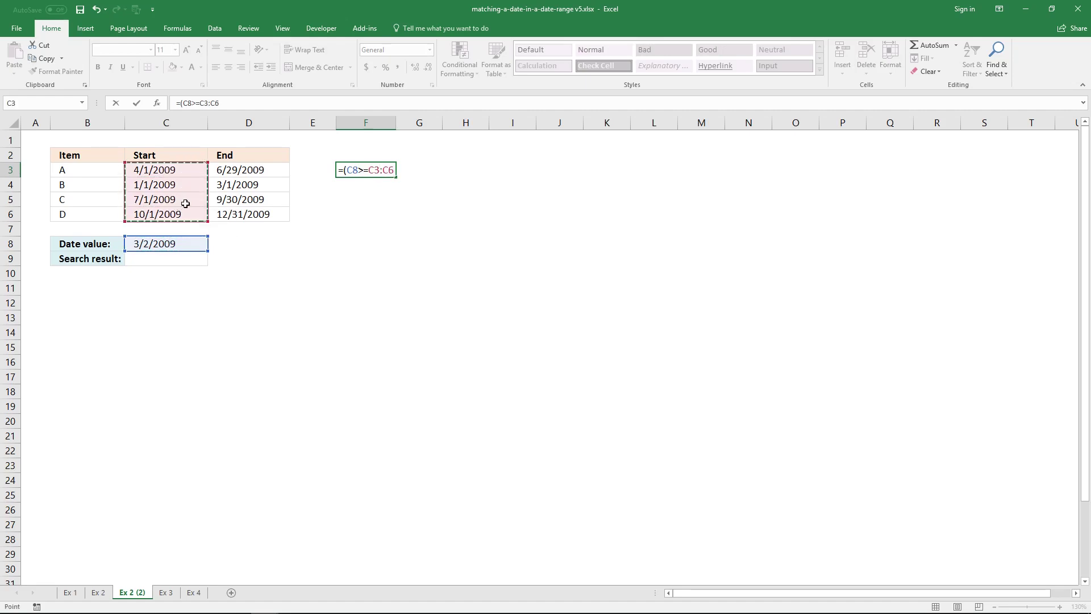
text())
key(ctrl+shift+Return)
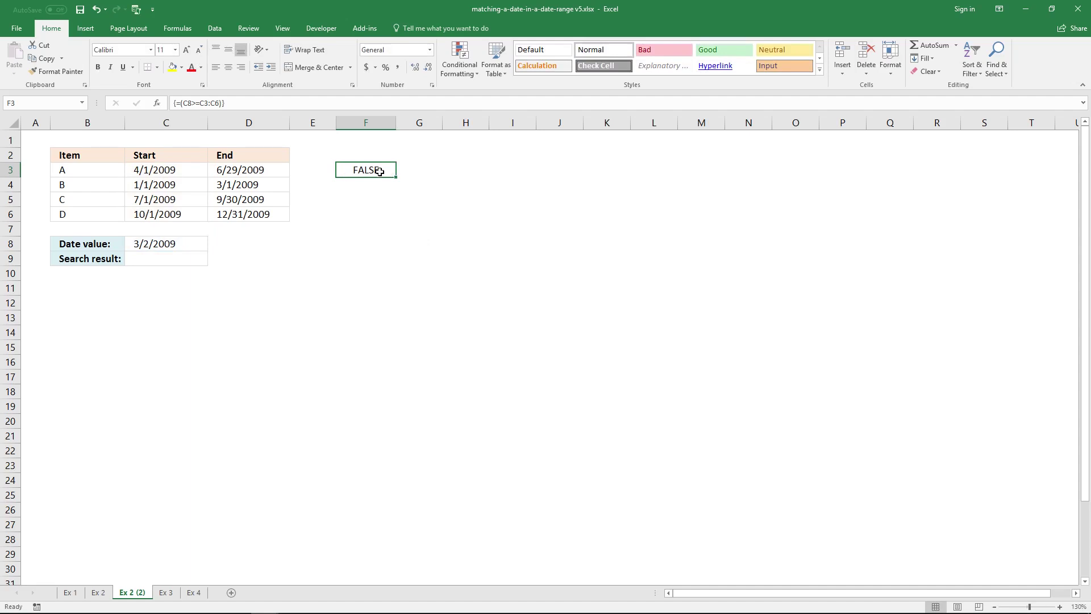
Extend the array formula =(C8>=C3:C6) over F3:F6 and check F3 against the date value and item A's start date
drag(381, 172, 384, 215)
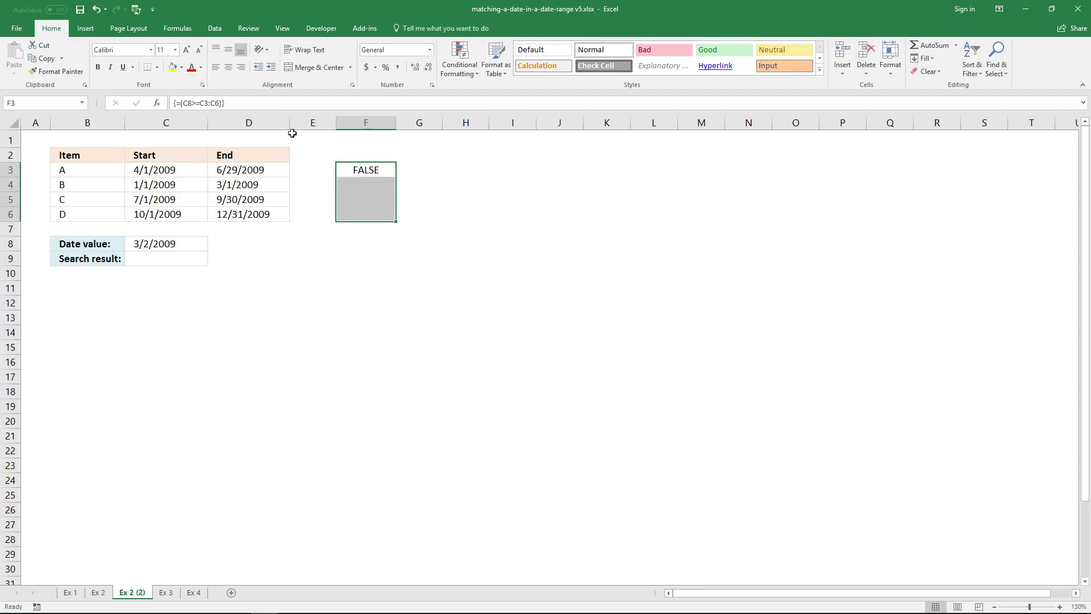
click(292, 103)
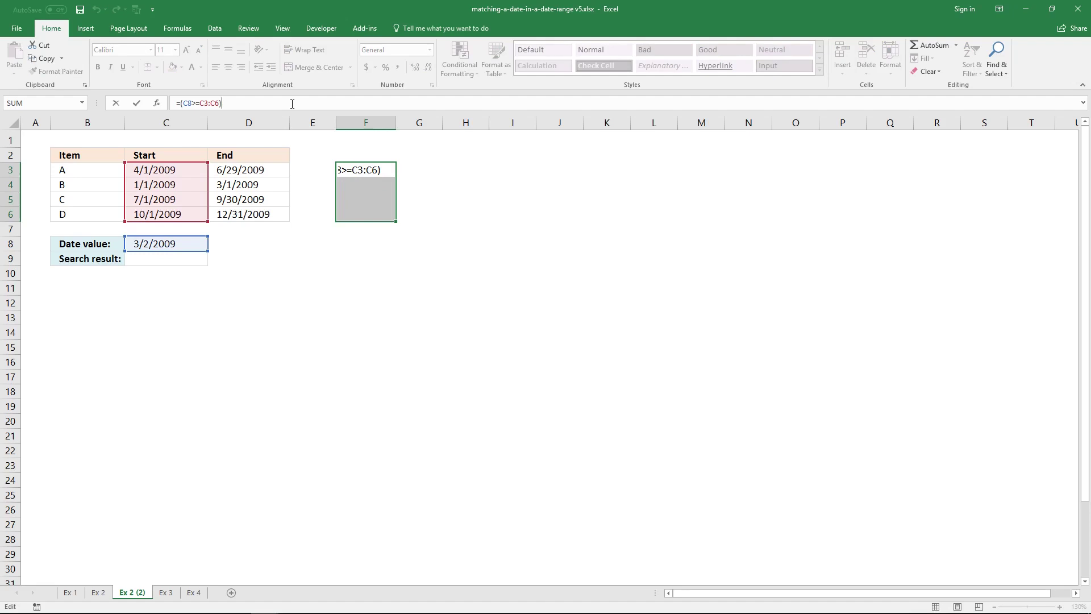
key(ctrl+shift+Return)
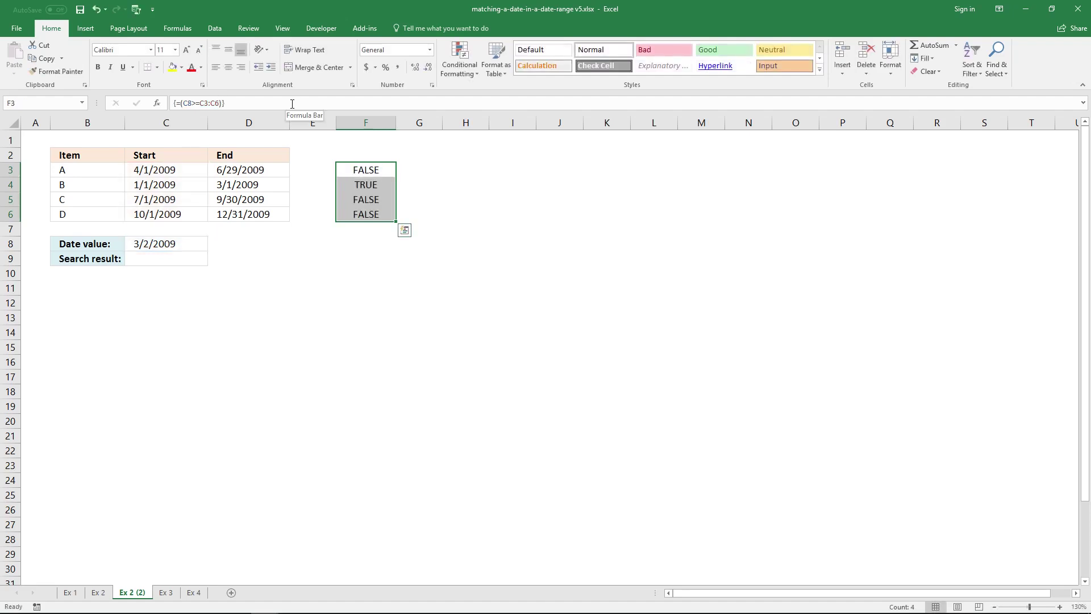
click(364, 172)
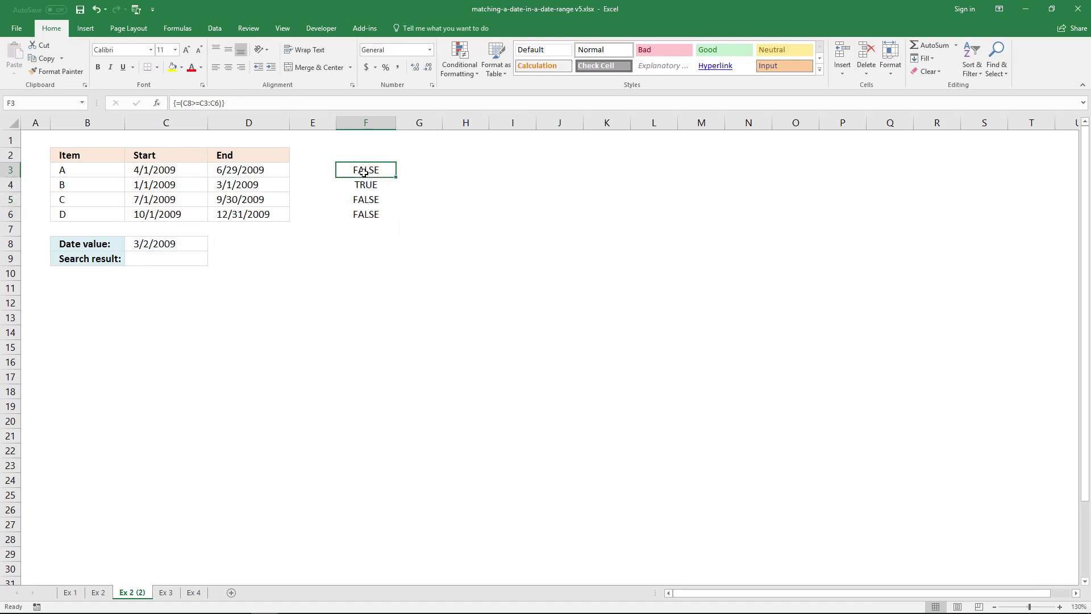
click(176, 240)
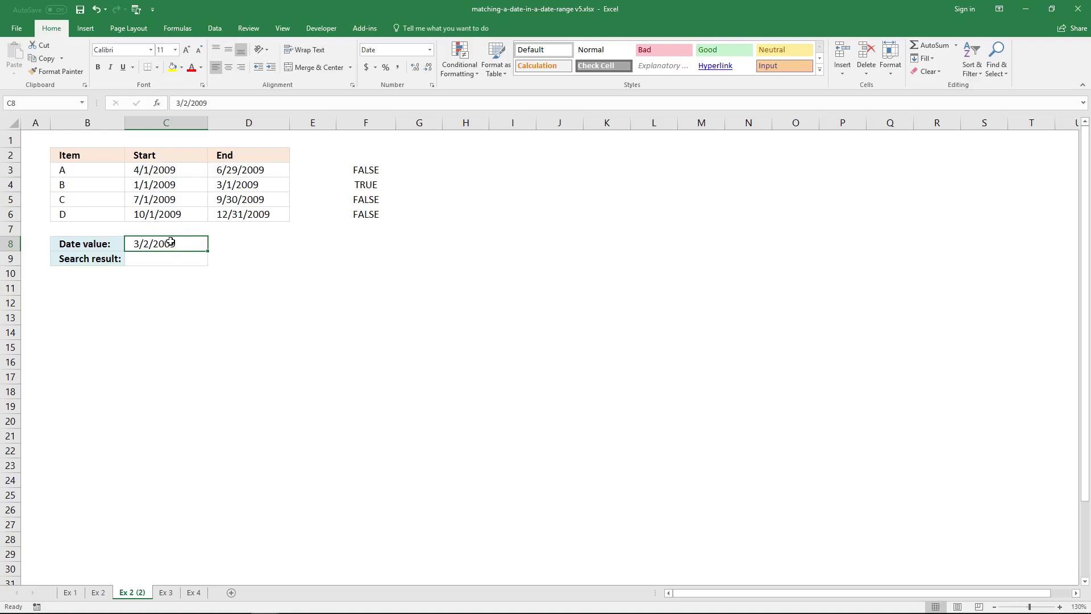
shift+click(173, 171)
click(179, 172)
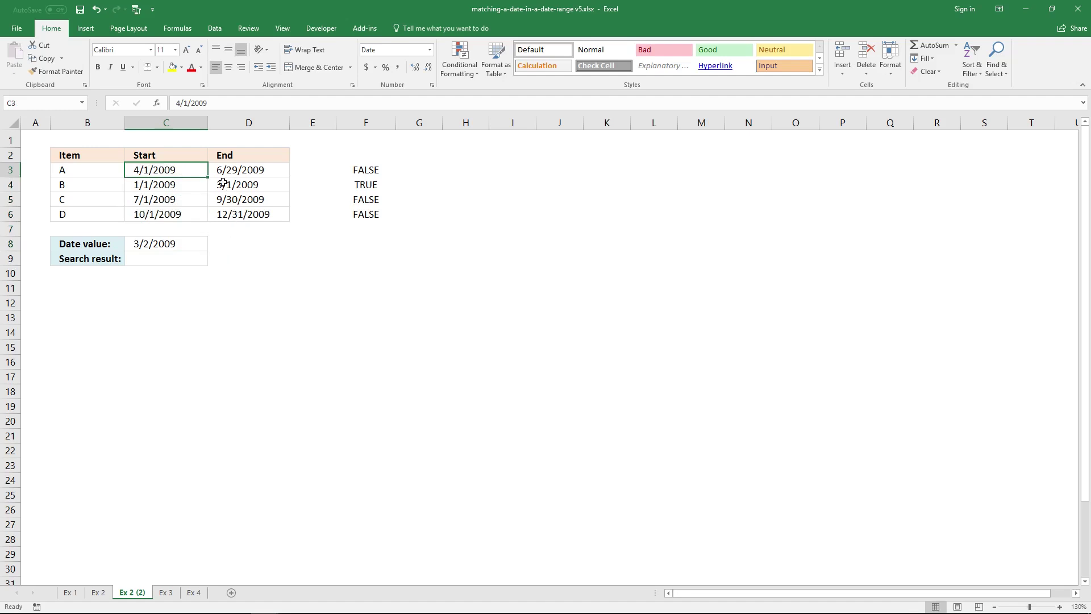
Copy the start and end dates in C3:D6 and paste them as values only at F12
drag(201, 173, 245, 214)
key(ctrl+c)
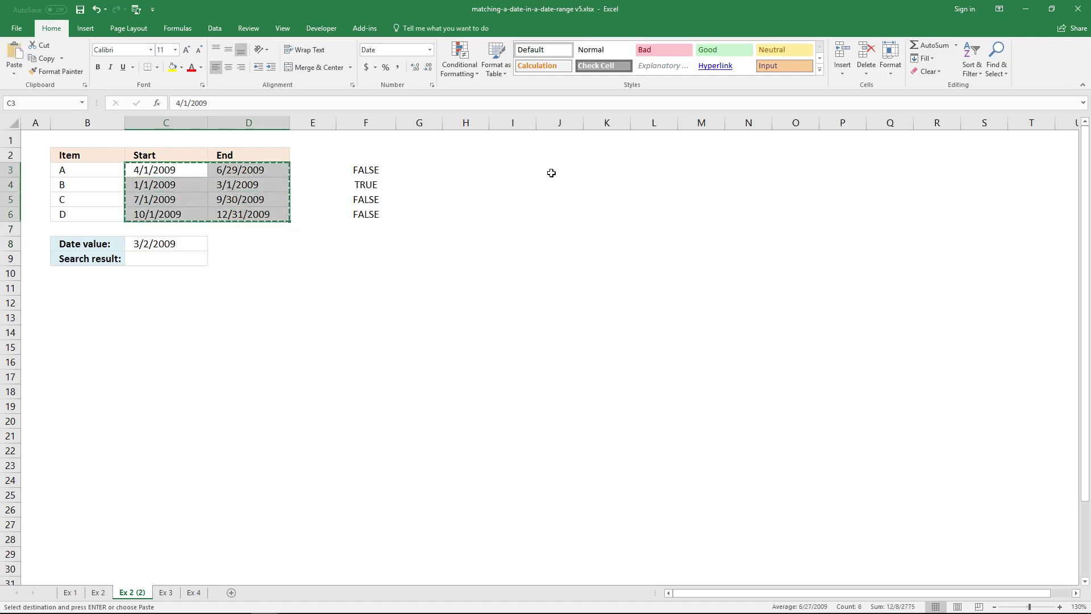
click(349, 308)
right_click(358, 302)
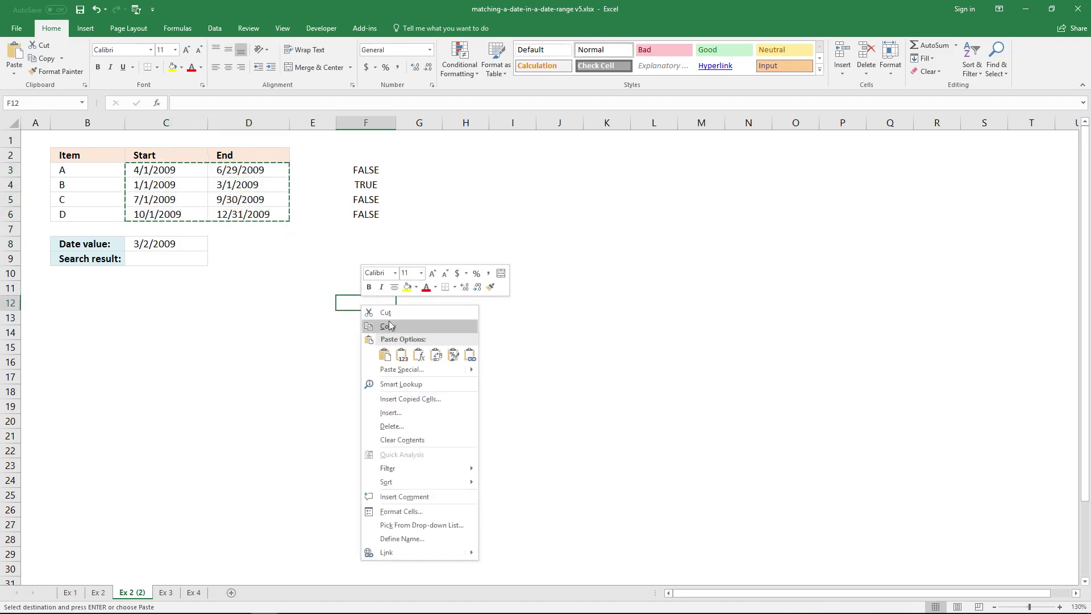
click(422, 369)
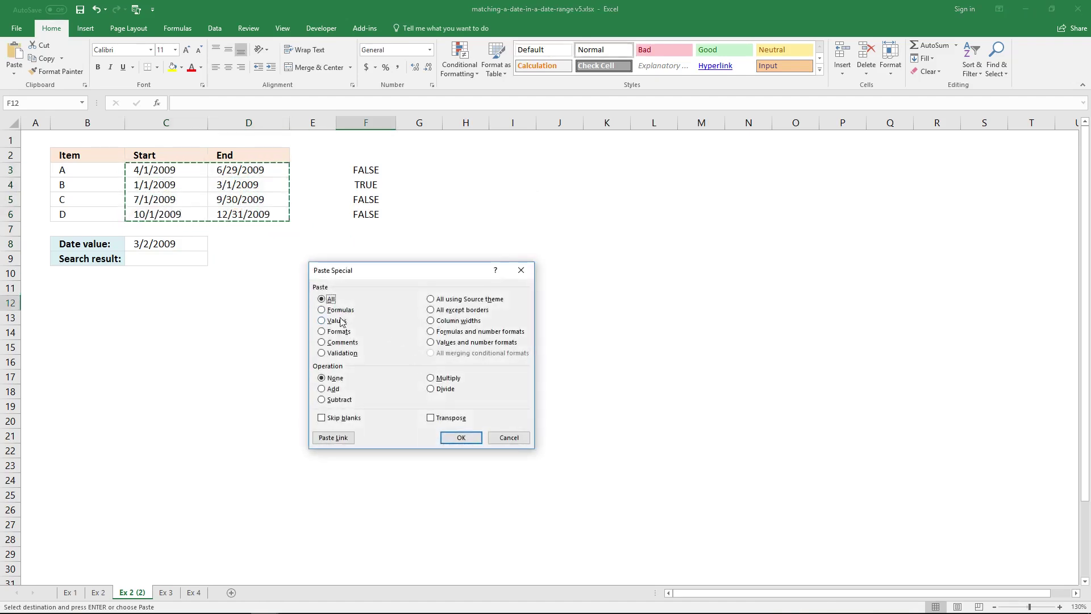
double_click(339, 316)
key(Escape)
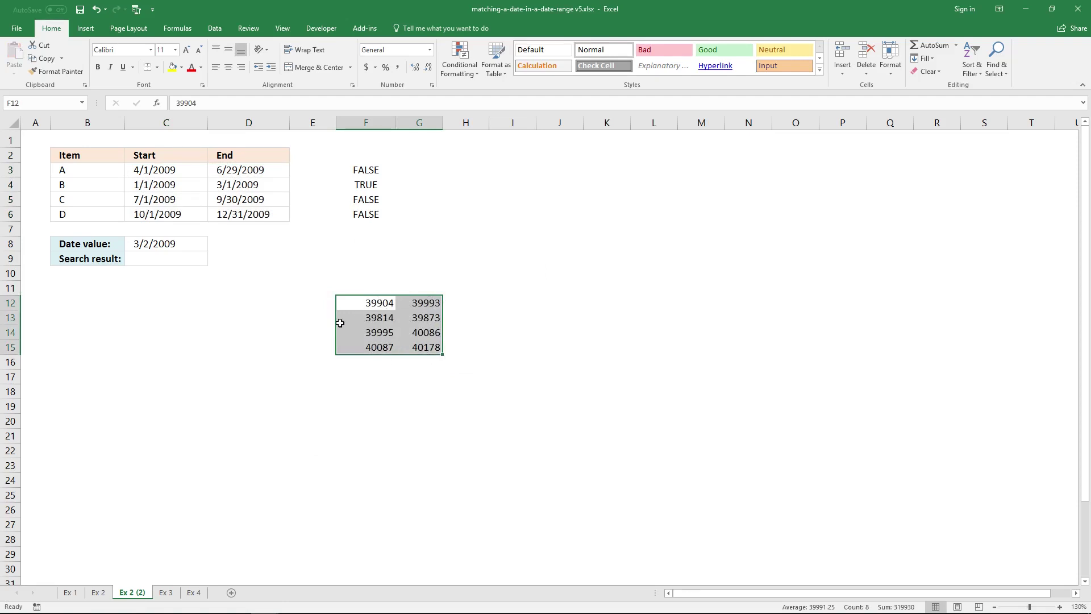
Copy the date value in C8 and paste it as a value only into C12
click(166, 243)
key(ctrl+c)
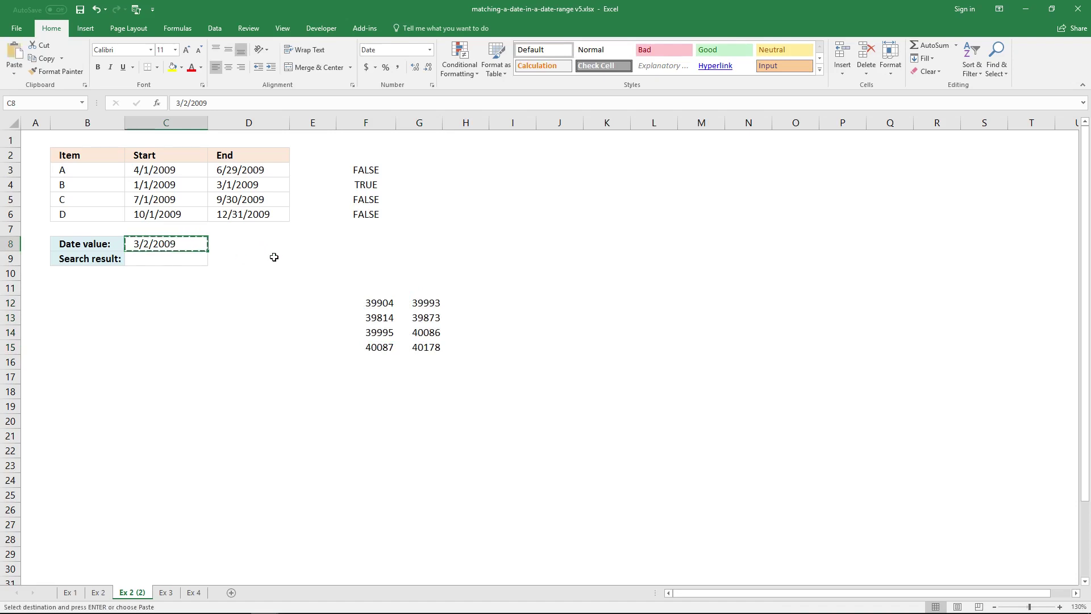
right_click(177, 299)
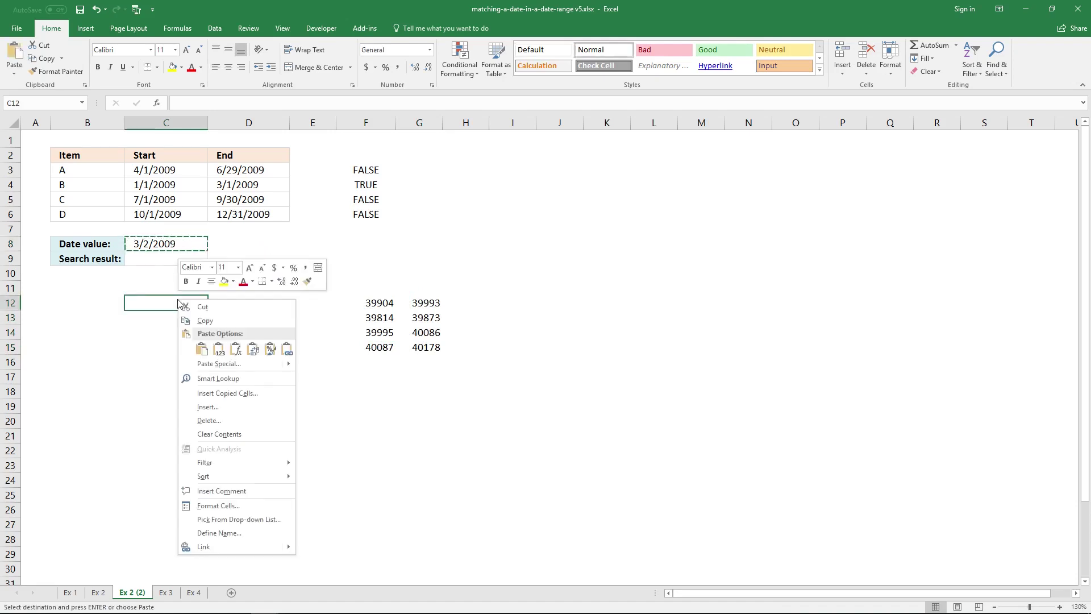
click(236, 372)
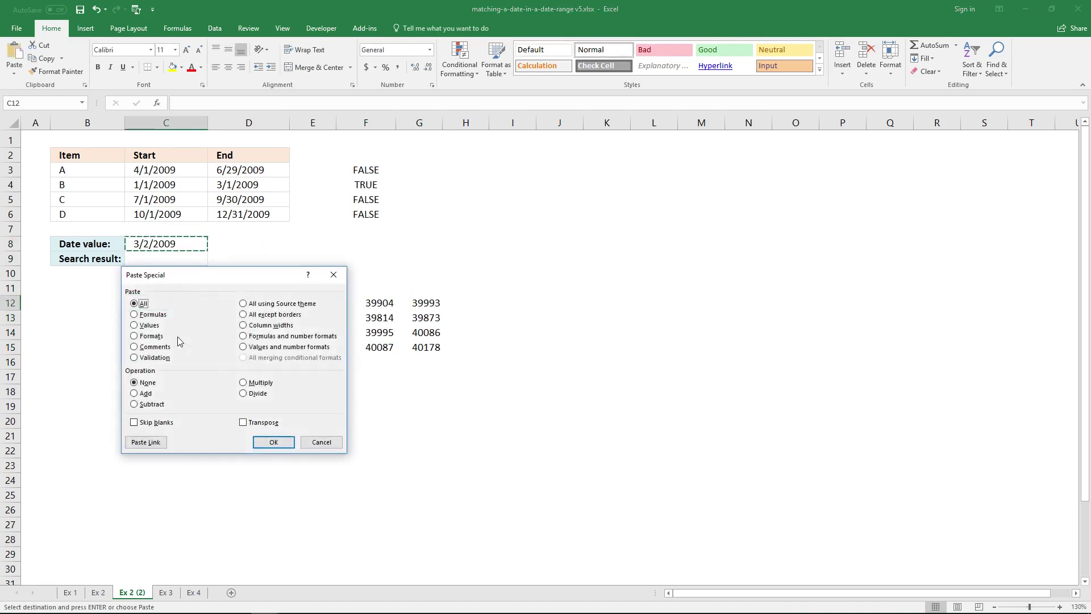
click(153, 325)
key(Return)
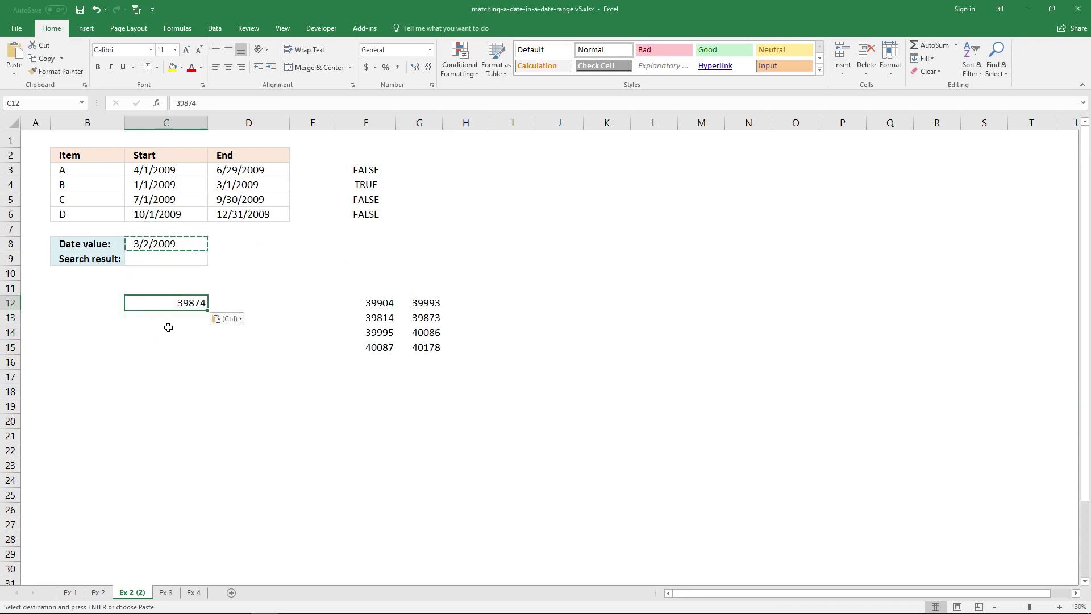
key(Escape)
key(Escape)
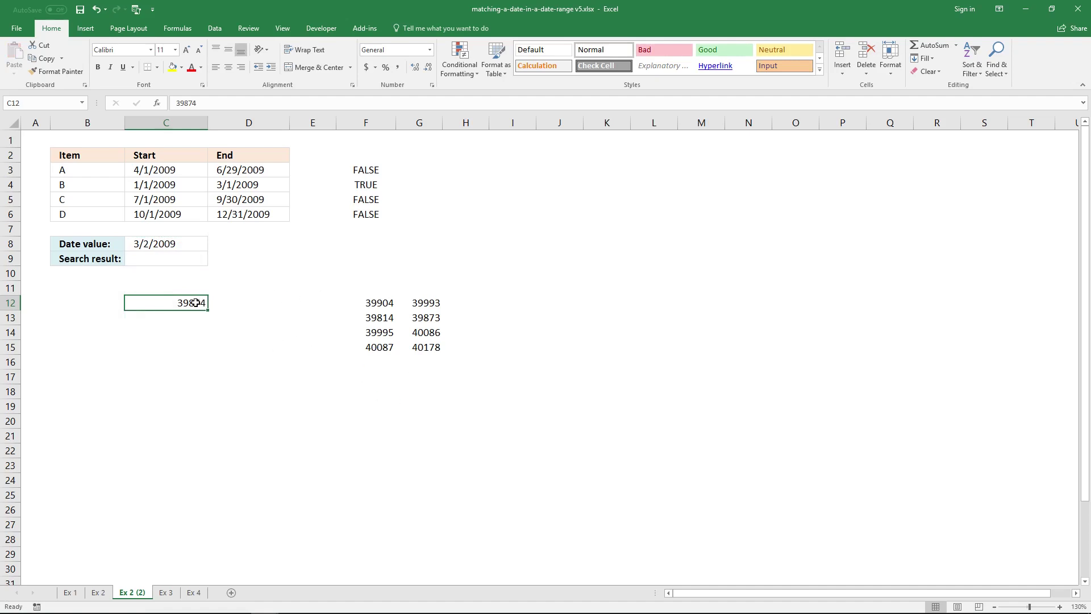
Compare the date value's serial number in C12 with the start dates in F12 and F13 and the test results in F3 and F4
click(379, 306)
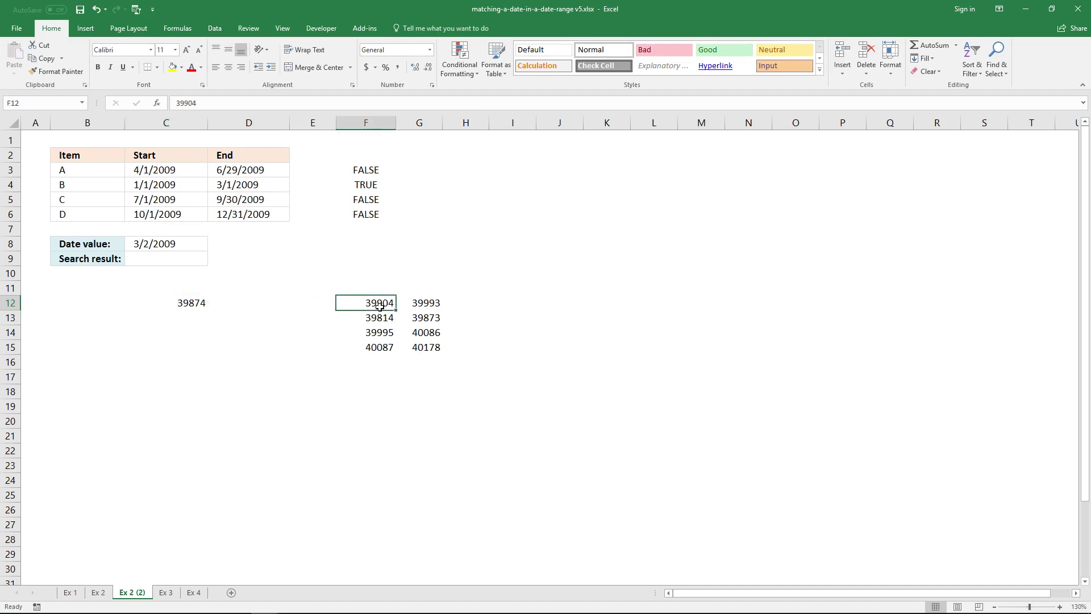
click(377, 212)
click(369, 171)
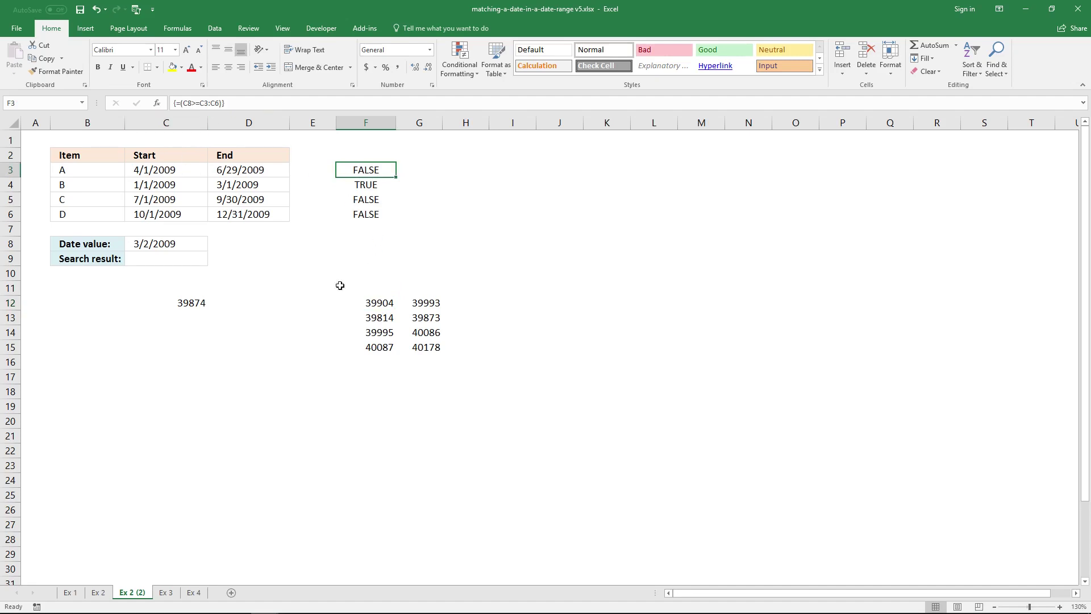
click(202, 303)
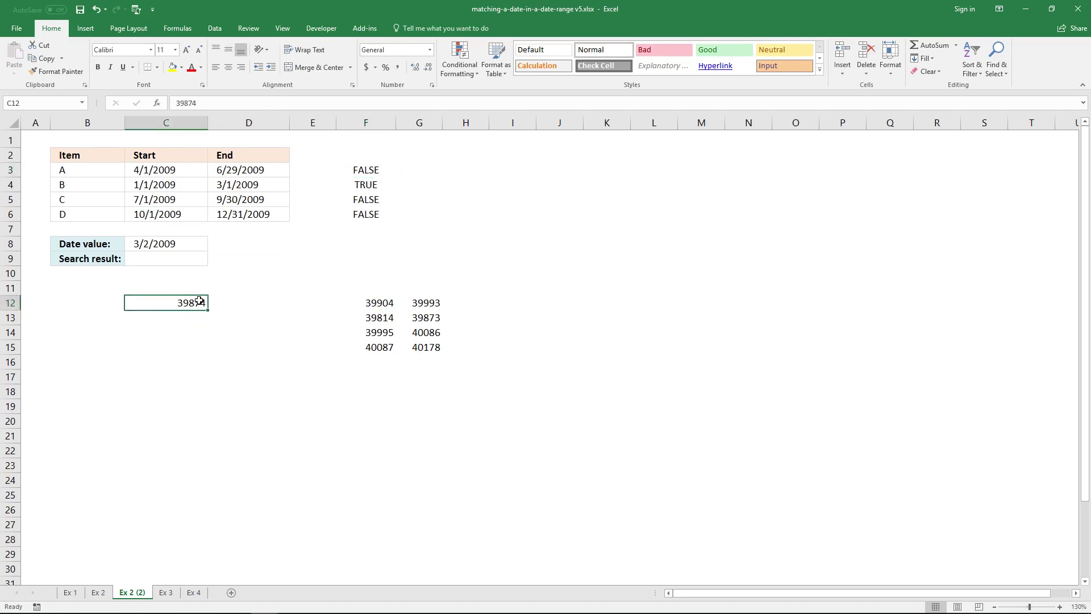
click(373, 319)
click(169, 185)
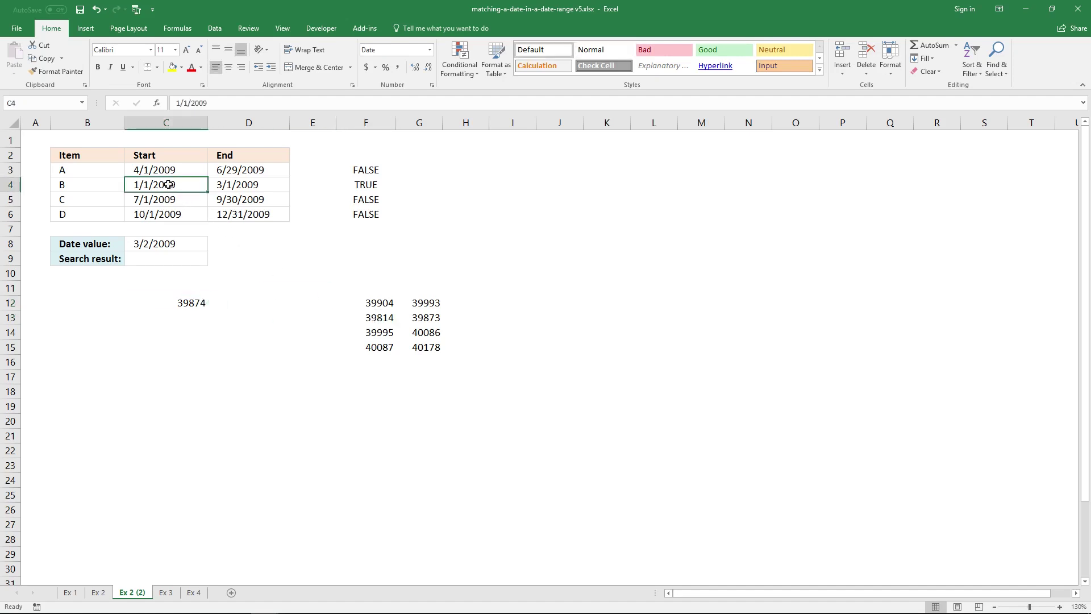
click(385, 314)
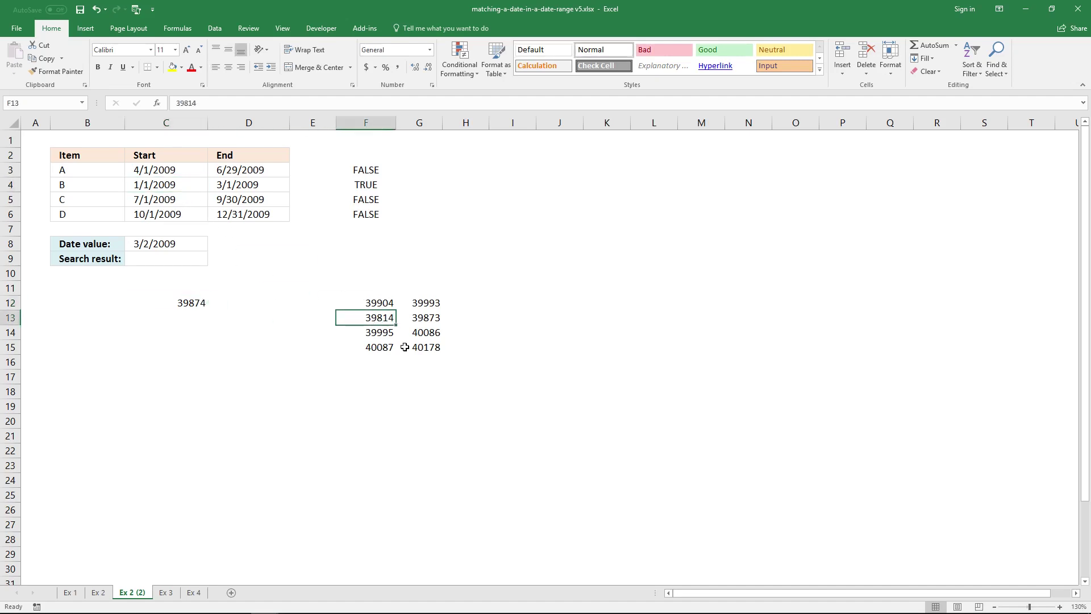
click(369, 187)
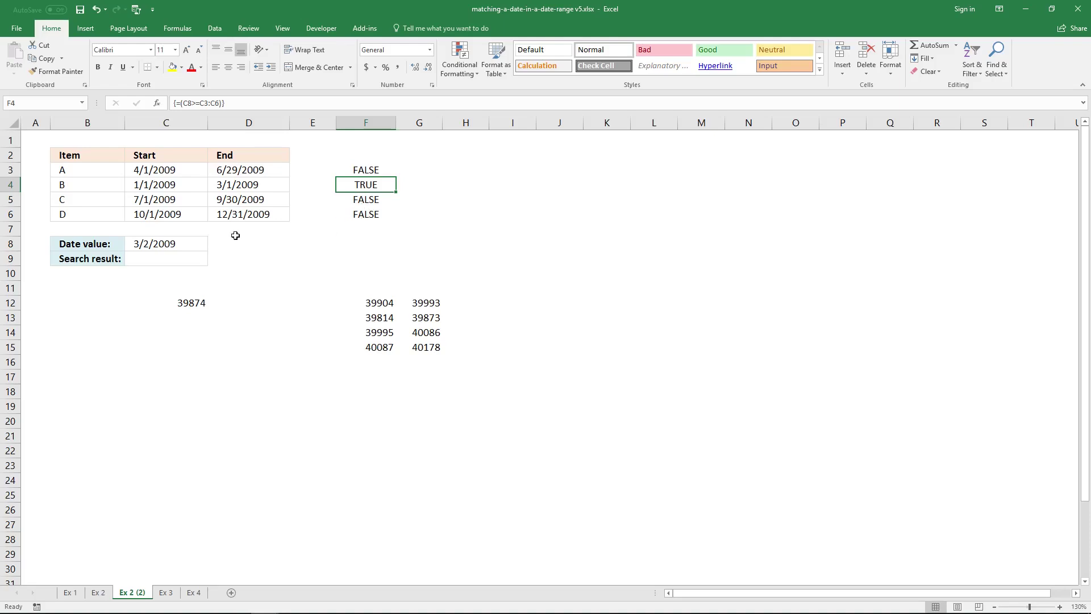
Enter the array formula =(C8<=D3:D6) in cell G3 to test the date value against the end dates
click(179, 247)
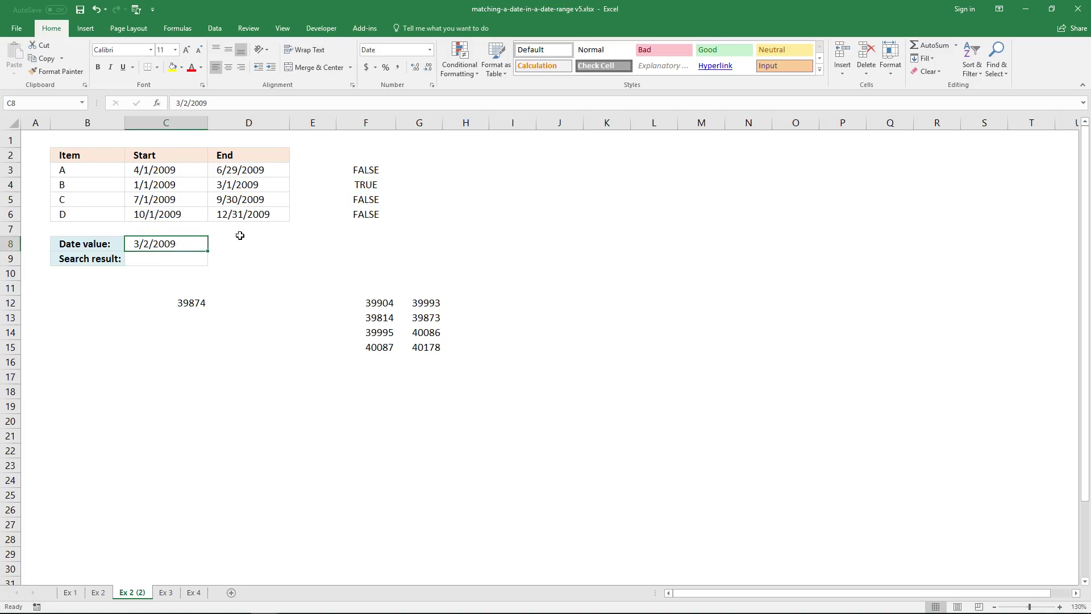
shift+click(264, 171)
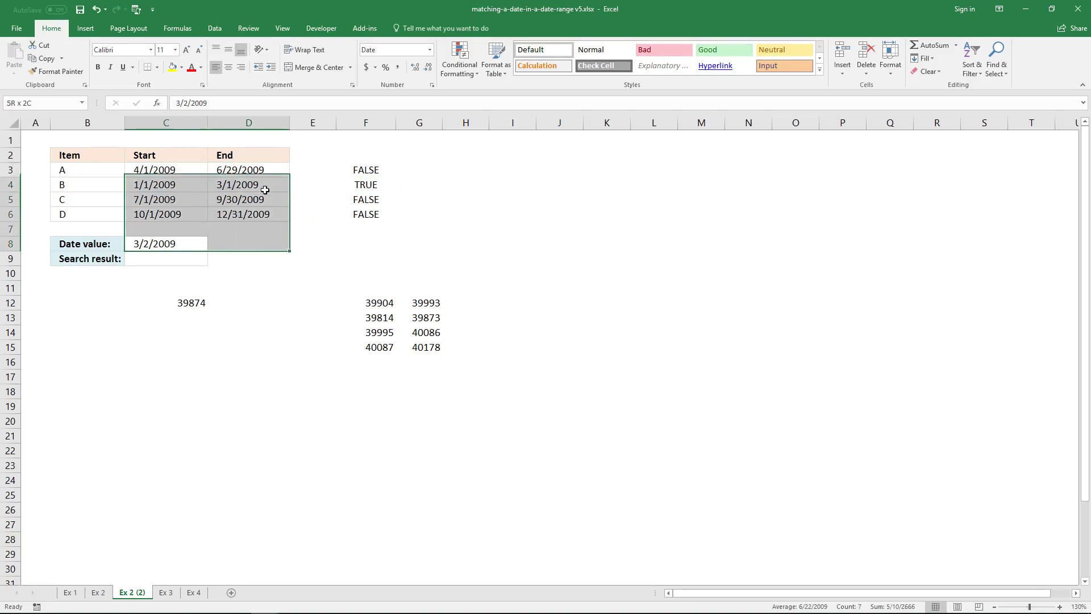
click(268, 173)
drag(269, 171, 271, 223)
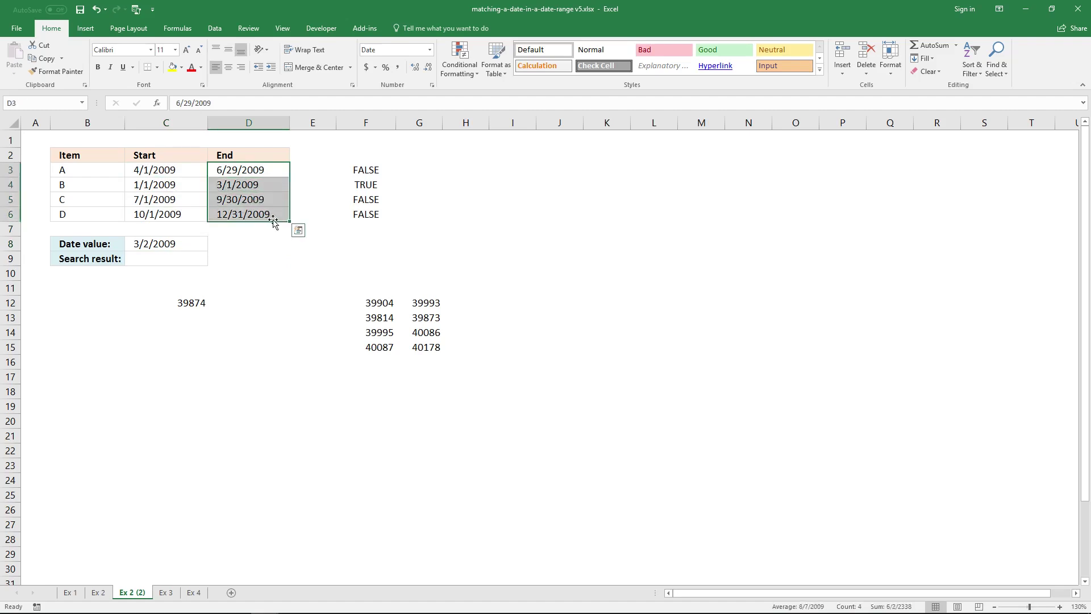
click(414, 166)
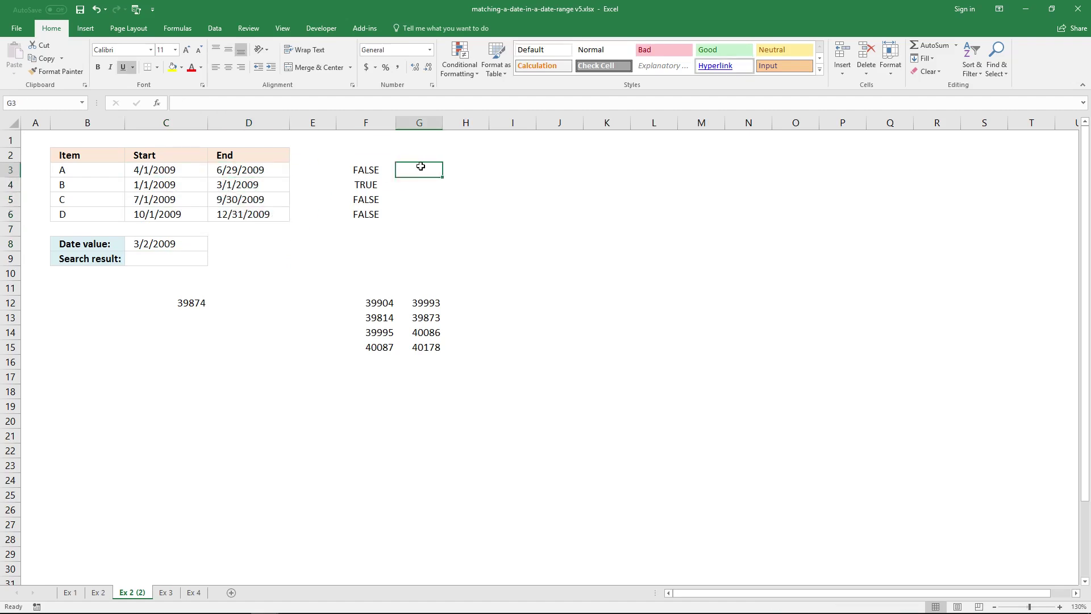
text(=)
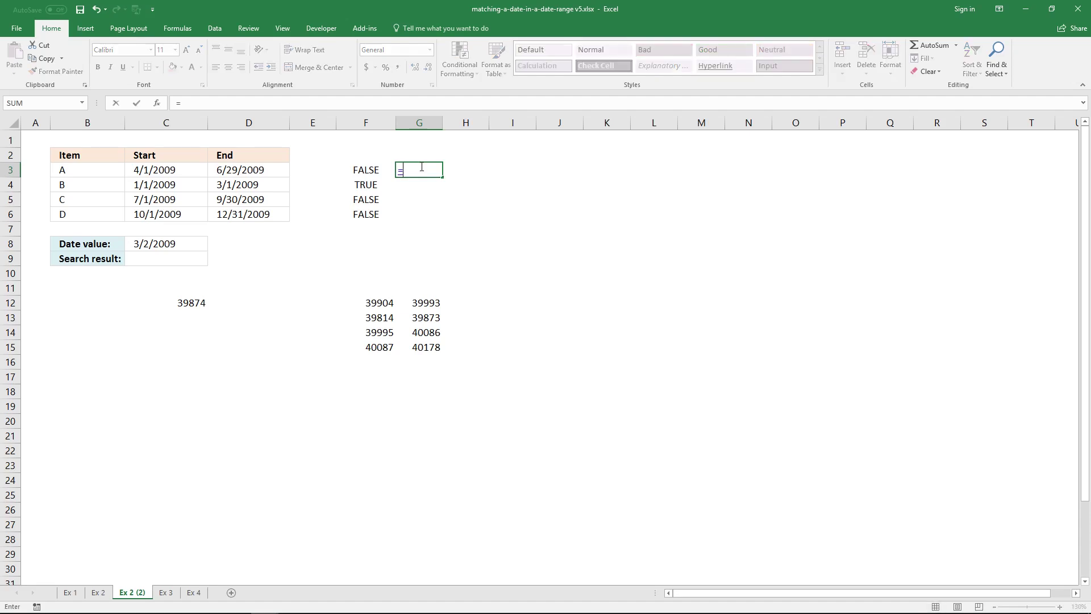
text(()
click(171, 243)
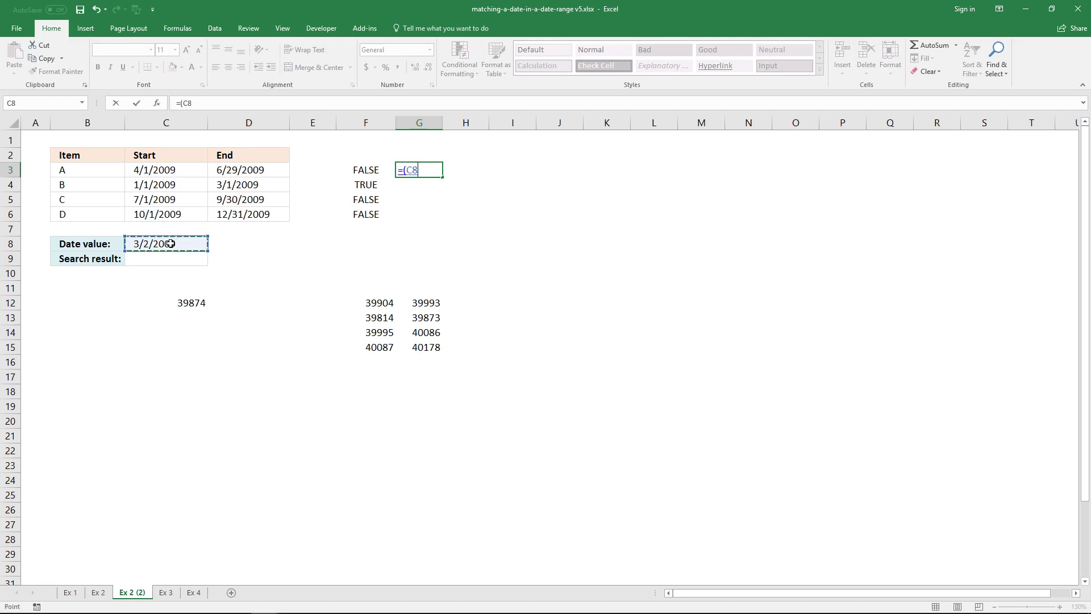
text(<=)
drag(230, 167, 237, 210)
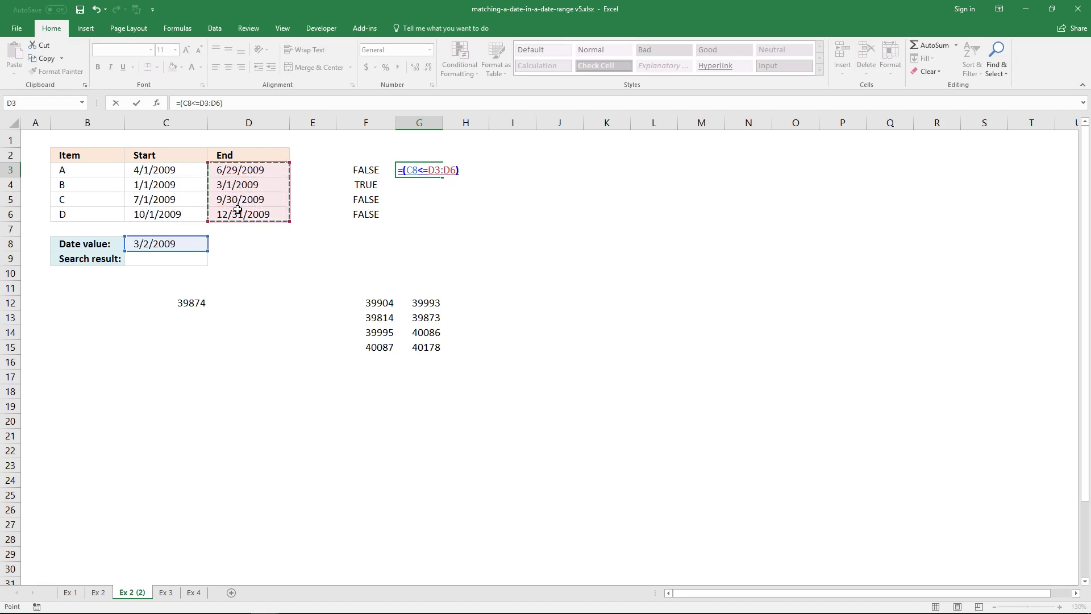
text())
key(ctrl+shift+Return)
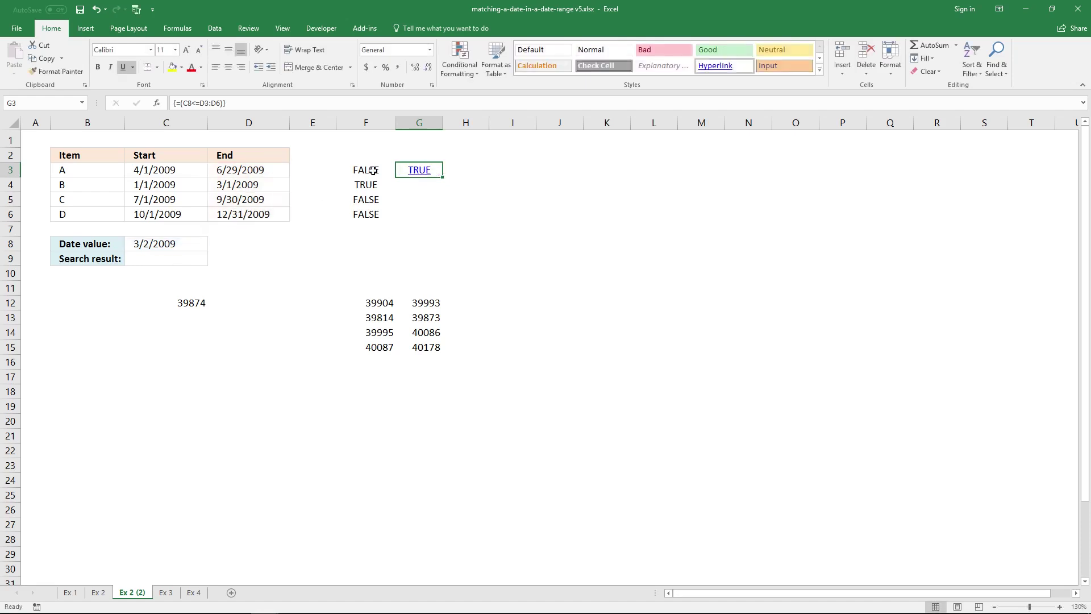
Extend the array formula =(C8<=D3:D6) over G3:G6
key(shift+F8)
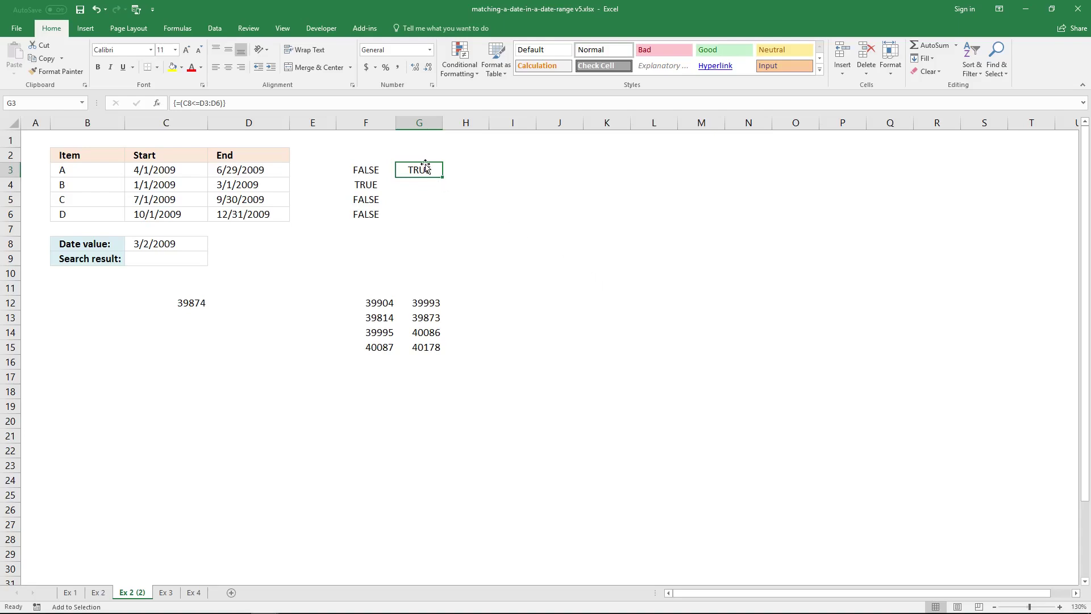
drag(427, 168, 434, 214)
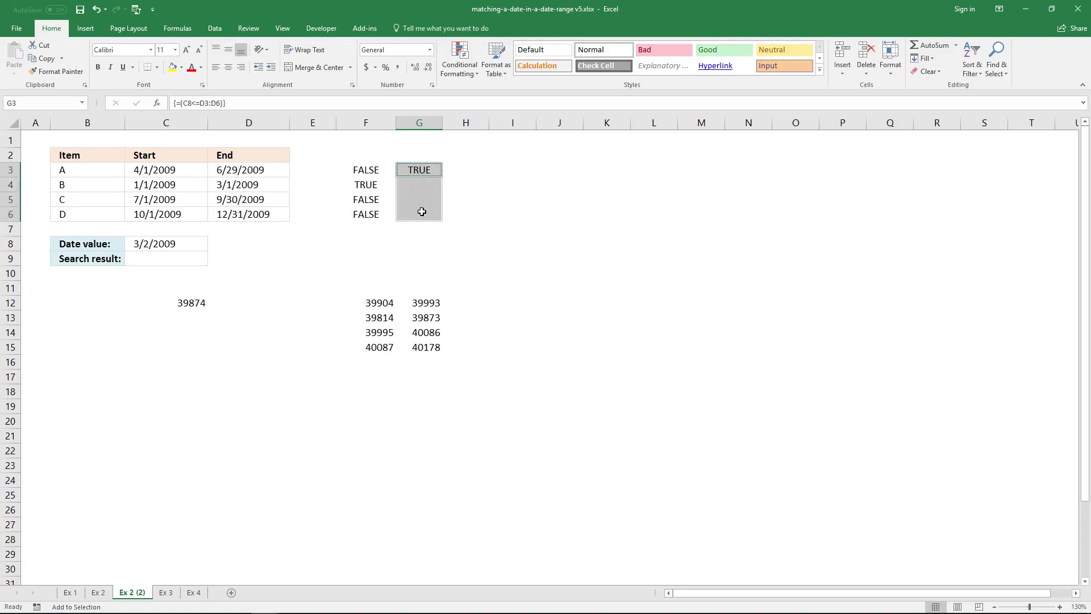
click(336, 107)
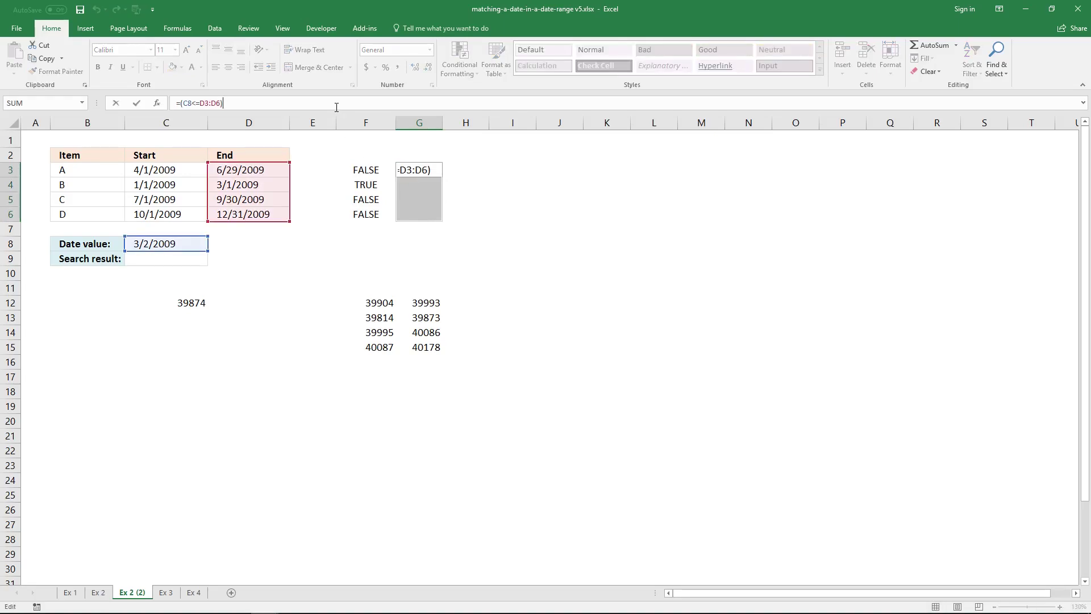
key(ctrl+shift+Return)
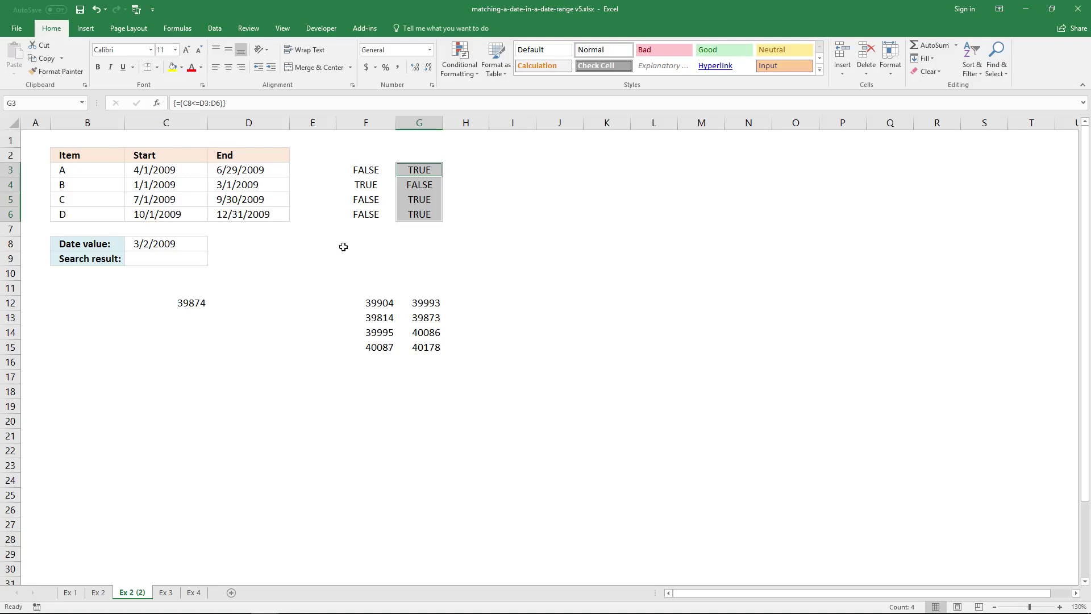
Check the start and end test results in F3:G6 row by row against the date ranges of items A to D
click(368, 172)
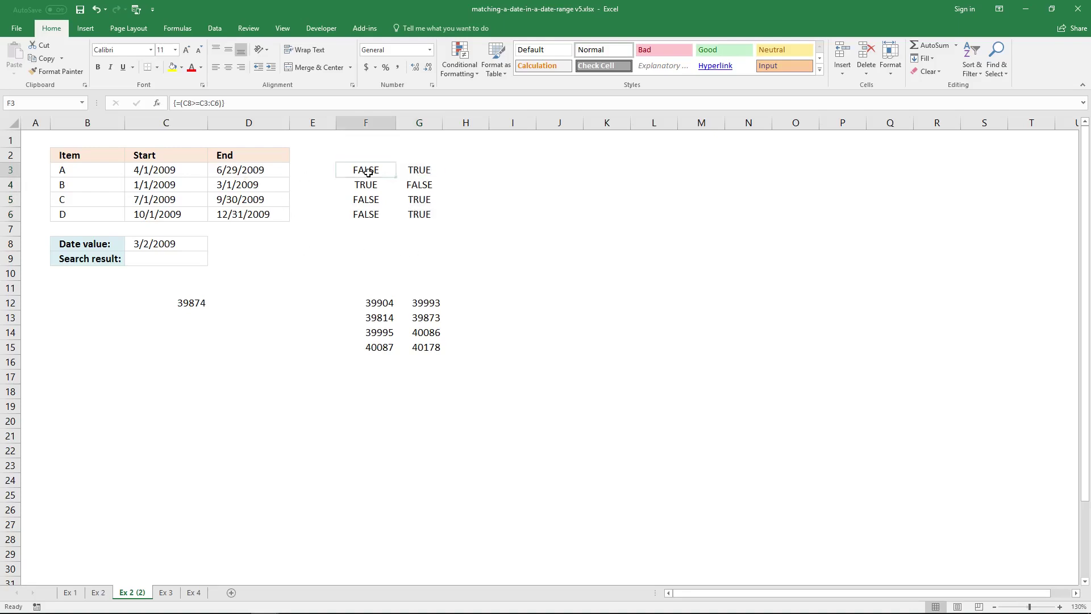
click(430, 172)
click(377, 171)
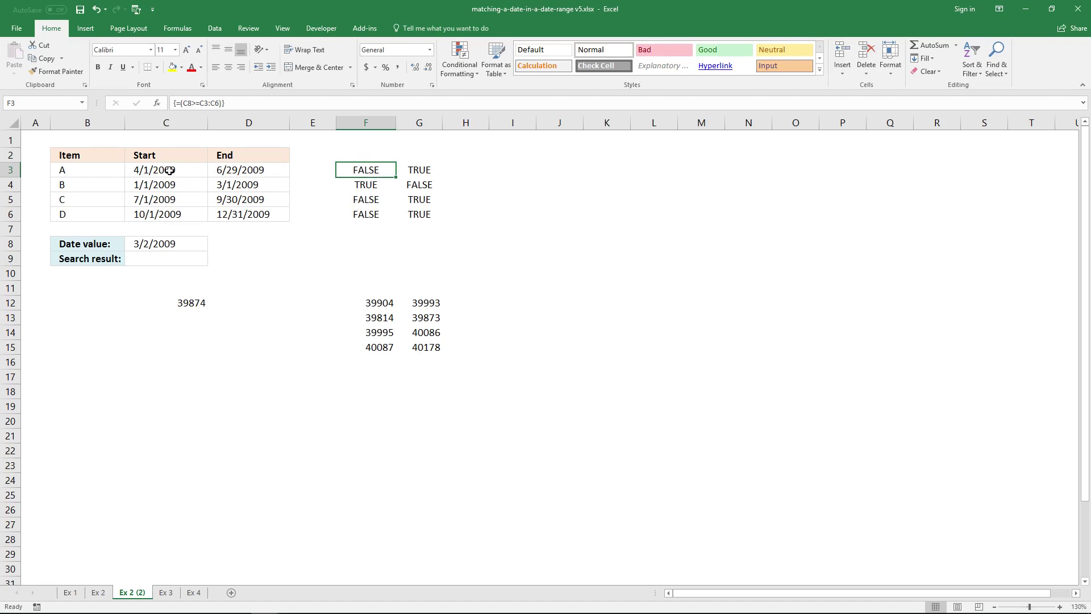
drag(169, 169, 262, 170)
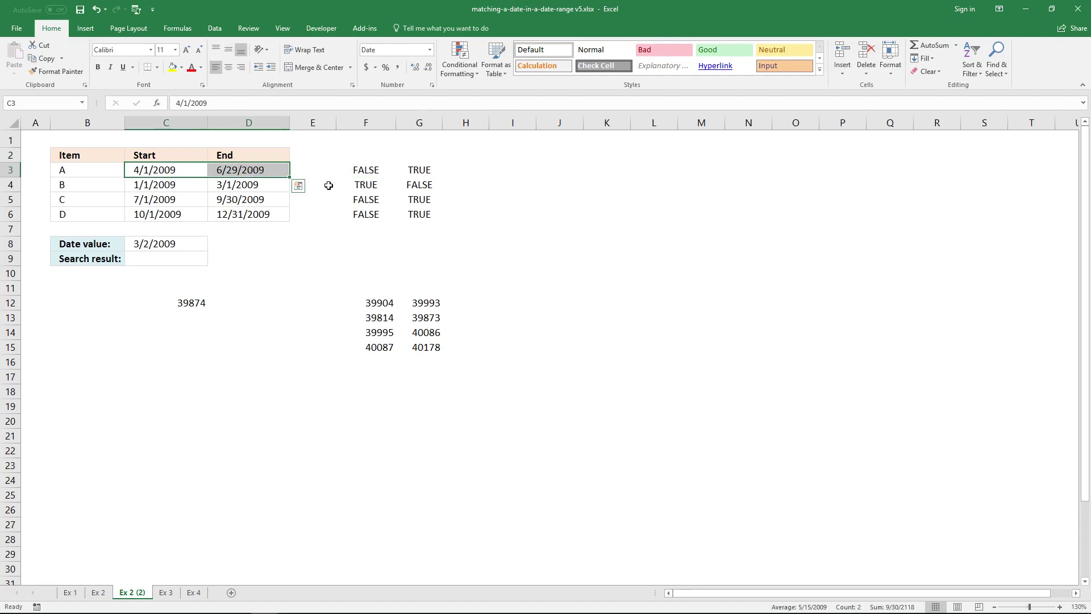
click(420, 186)
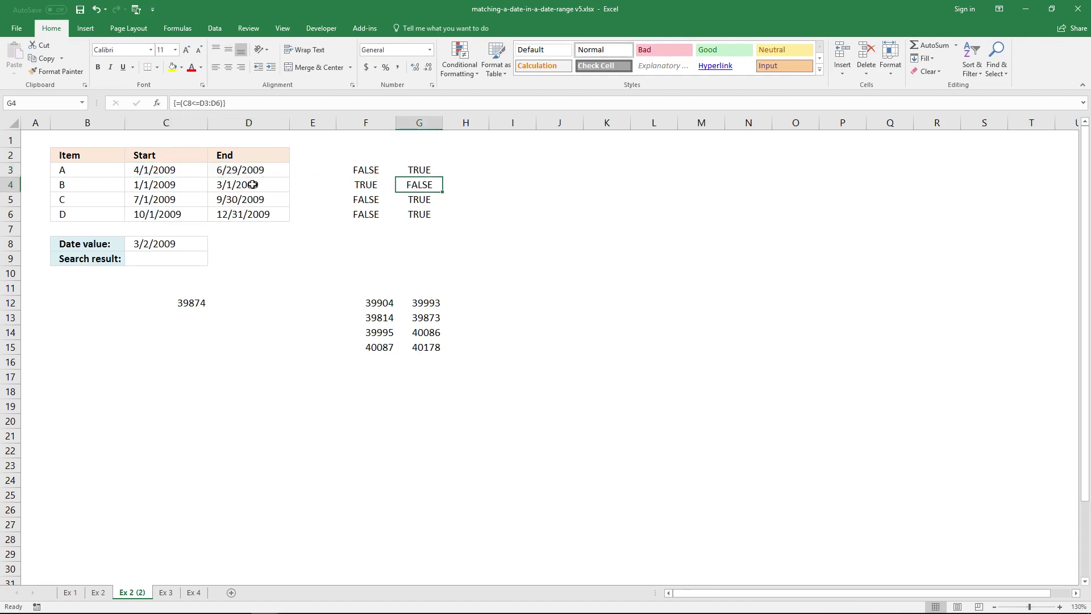
drag(193, 189, 250, 189)
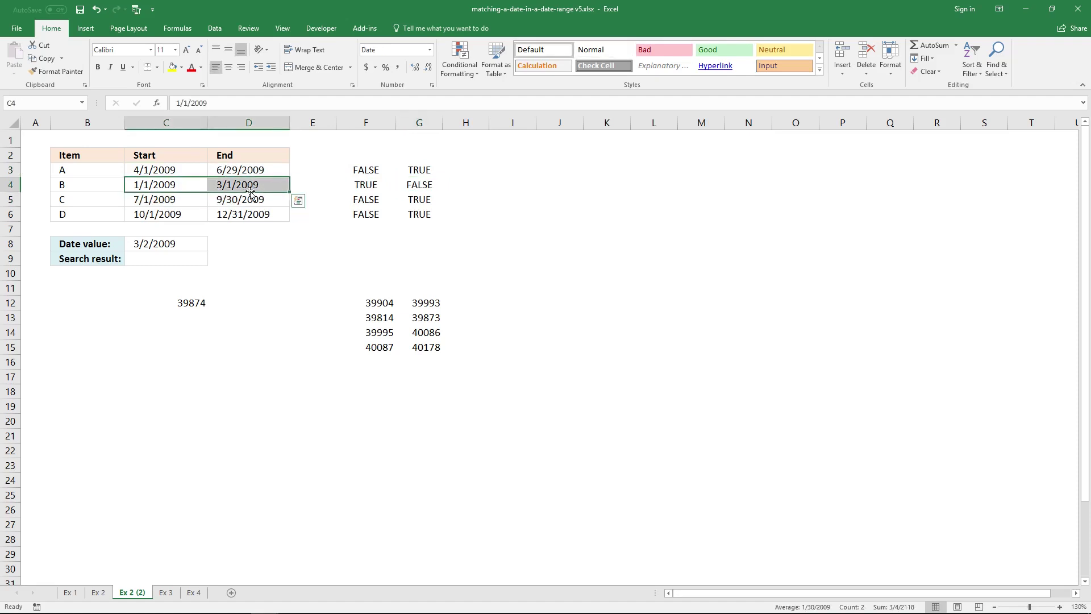
click(372, 196)
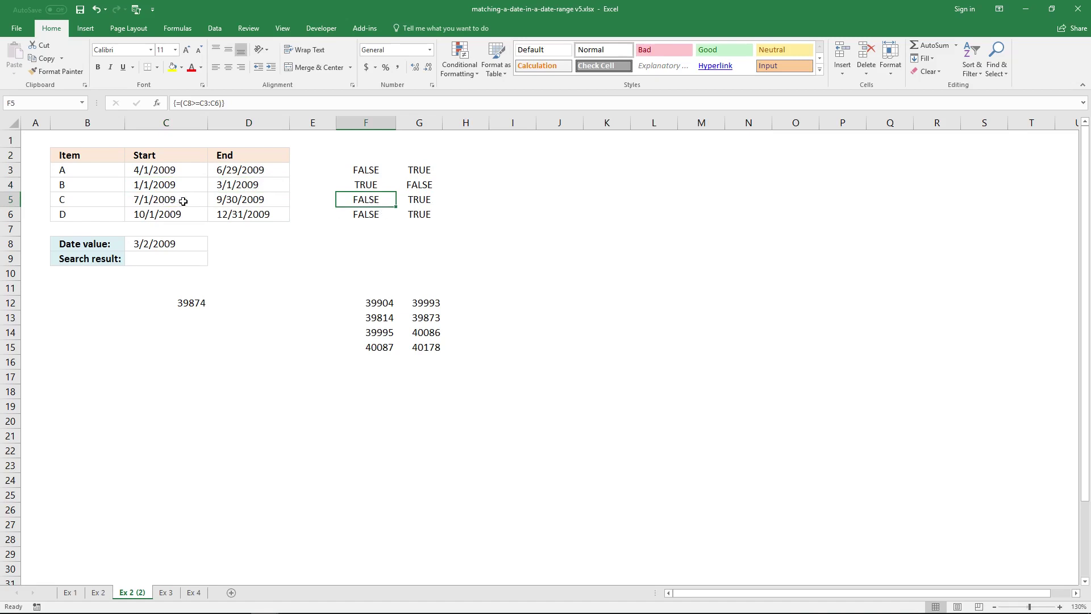
drag(183, 201, 257, 218)
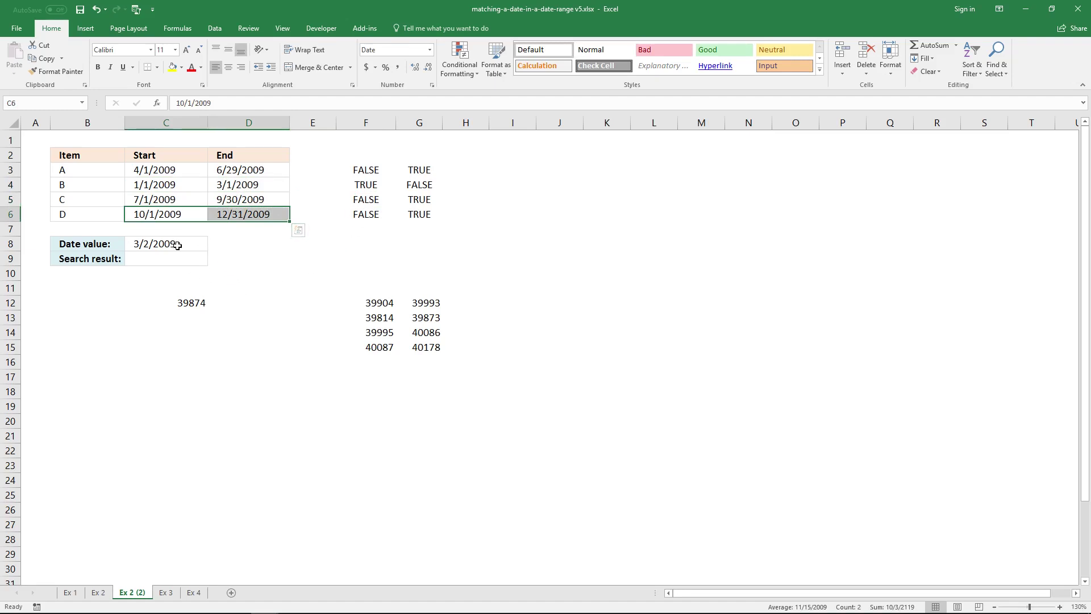
click(266, 183)
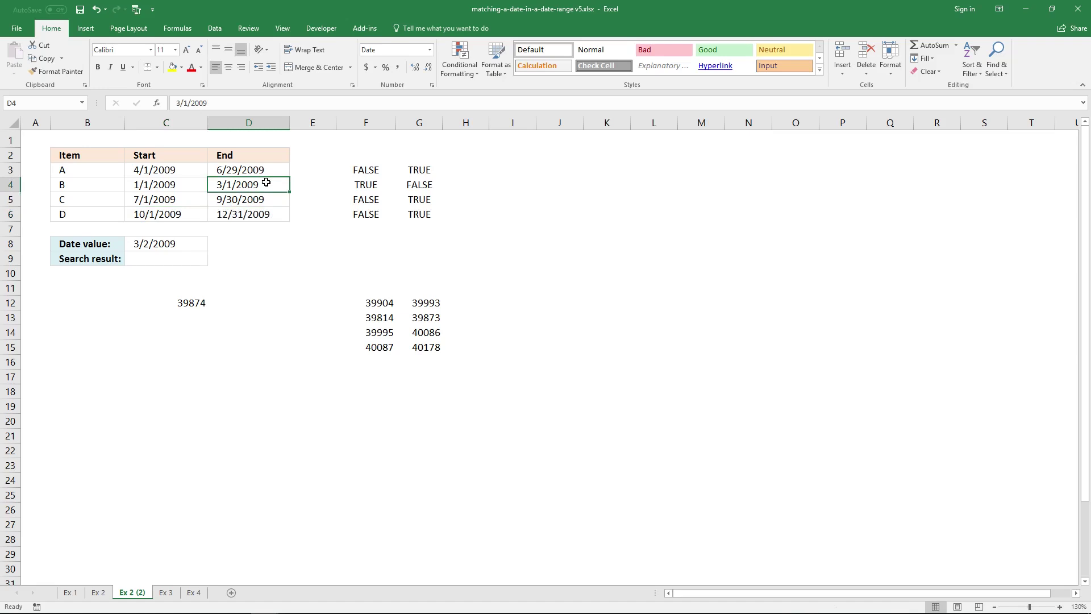
drag(176, 183, 225, 185)
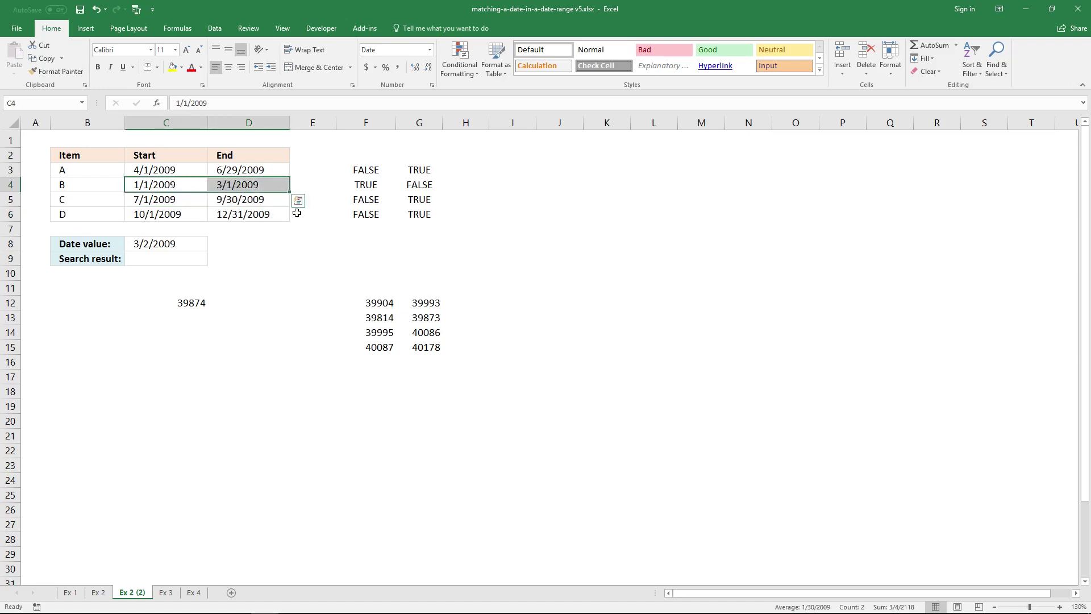
drag(165, 170, 232, 171)
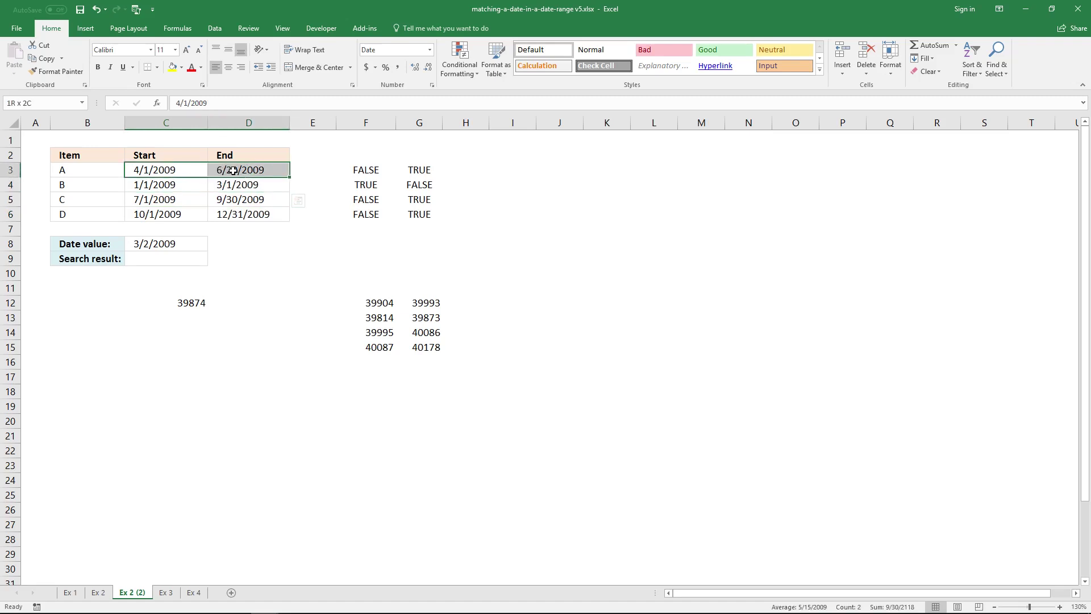
drag(164, 171, 230, 174)
click(248, 186)
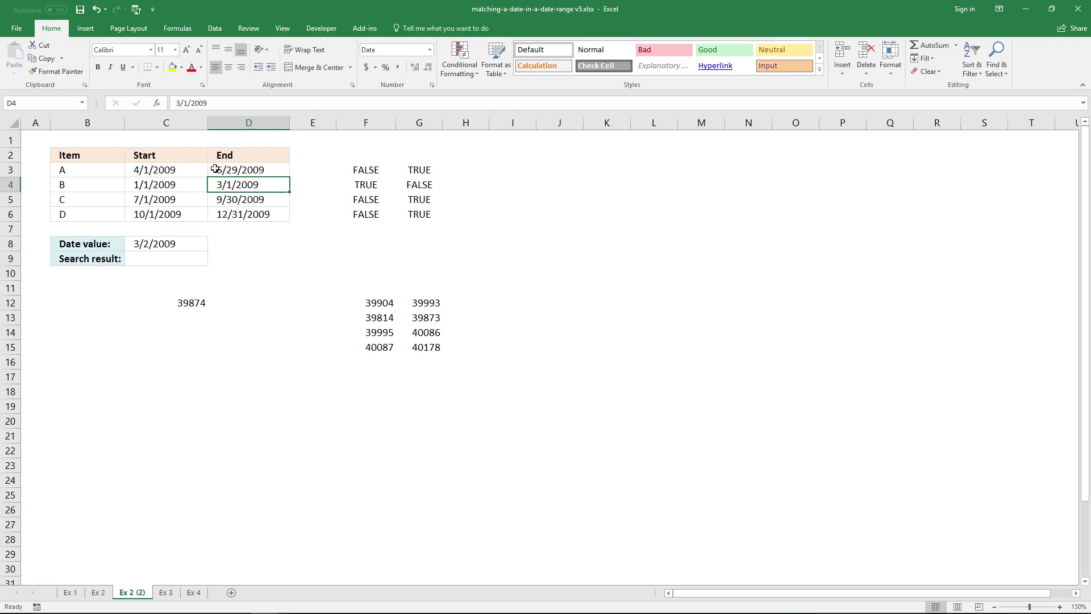
Set the date value in C8 to 3/1/2009 and check item B's test results in F4 and G4
click(157, 244)
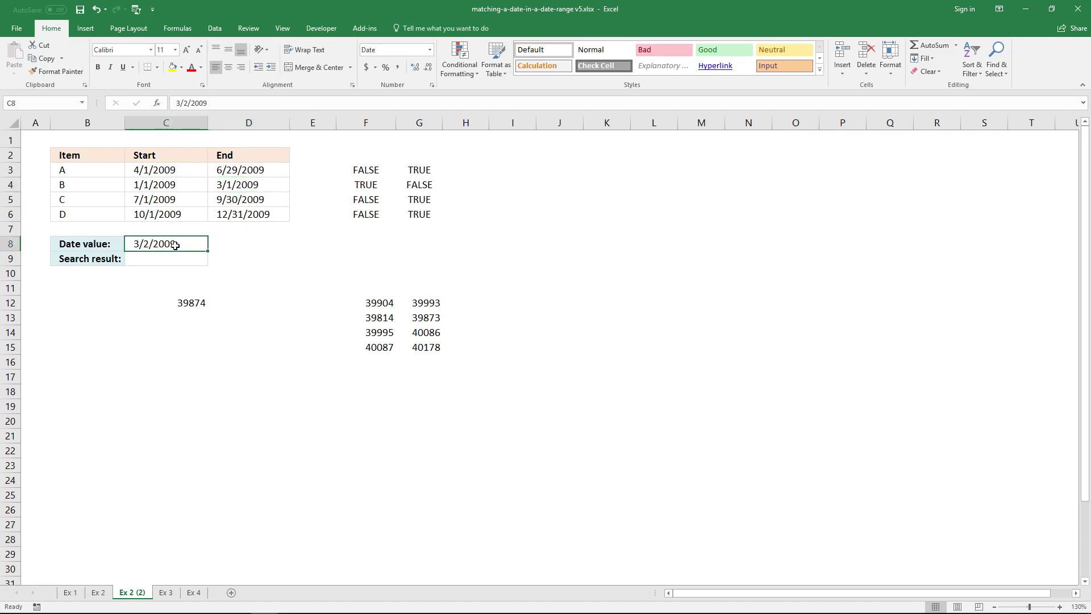
click(191, 104)
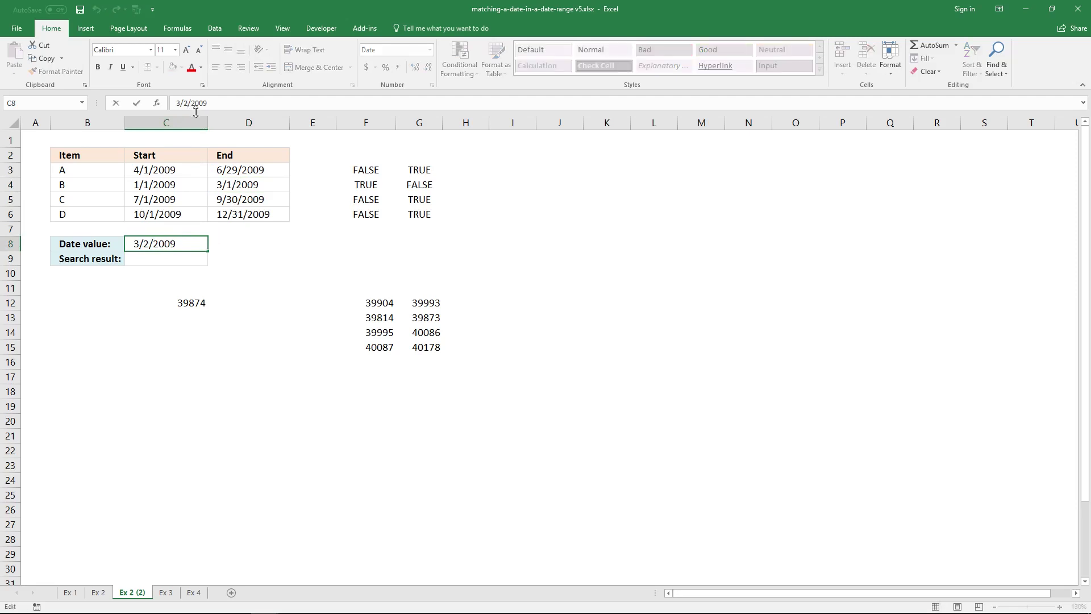
key(BackSpace)
text(1)
key(Return)
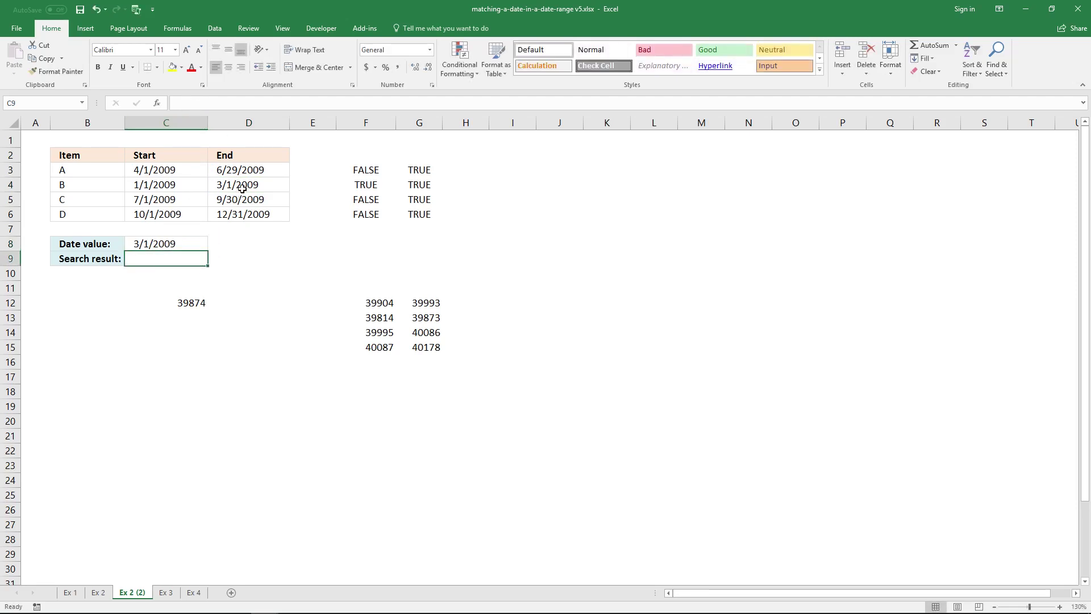
click(370, 185)
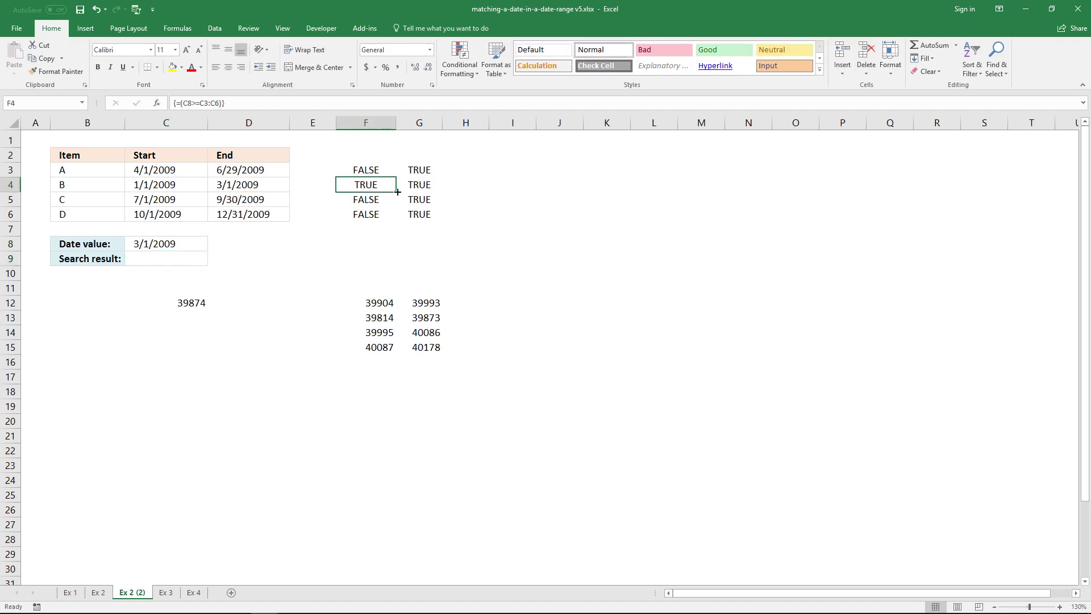
click(425, 184)
click(375, 183)
click(422, 186)
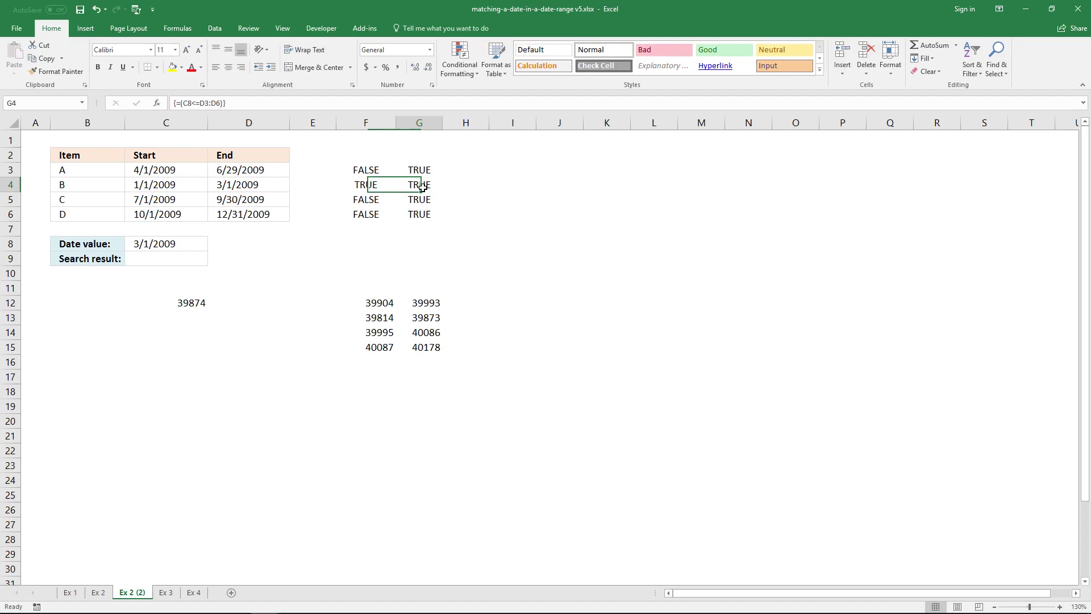
click(376, 186)
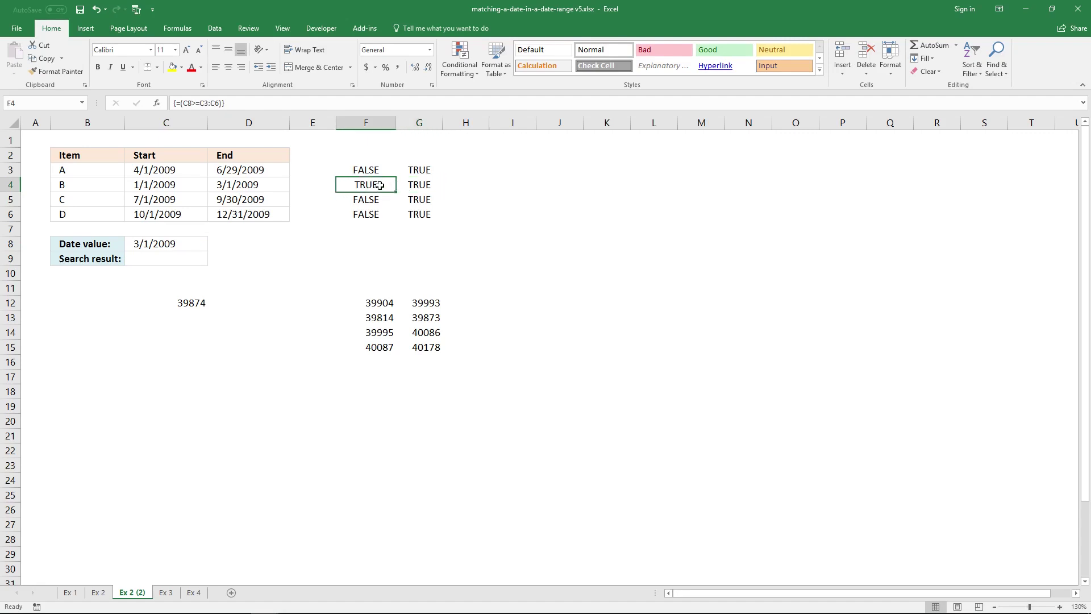
Compare the date value in C8 with item B's start and end dates and its end test in G4
click(421, 185)
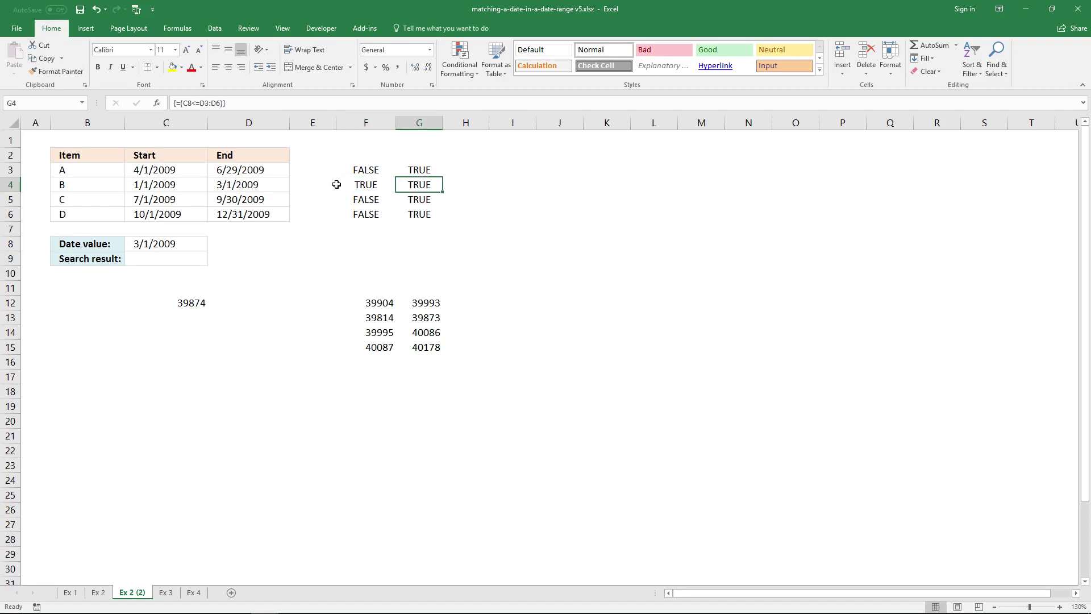
click(166, 245)
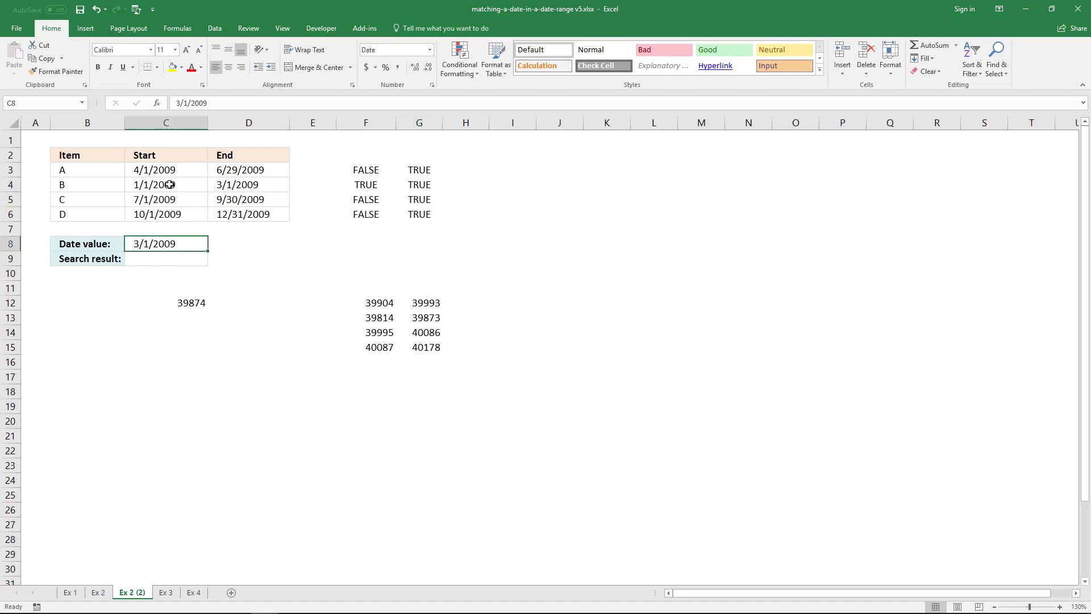
click(170, 185)
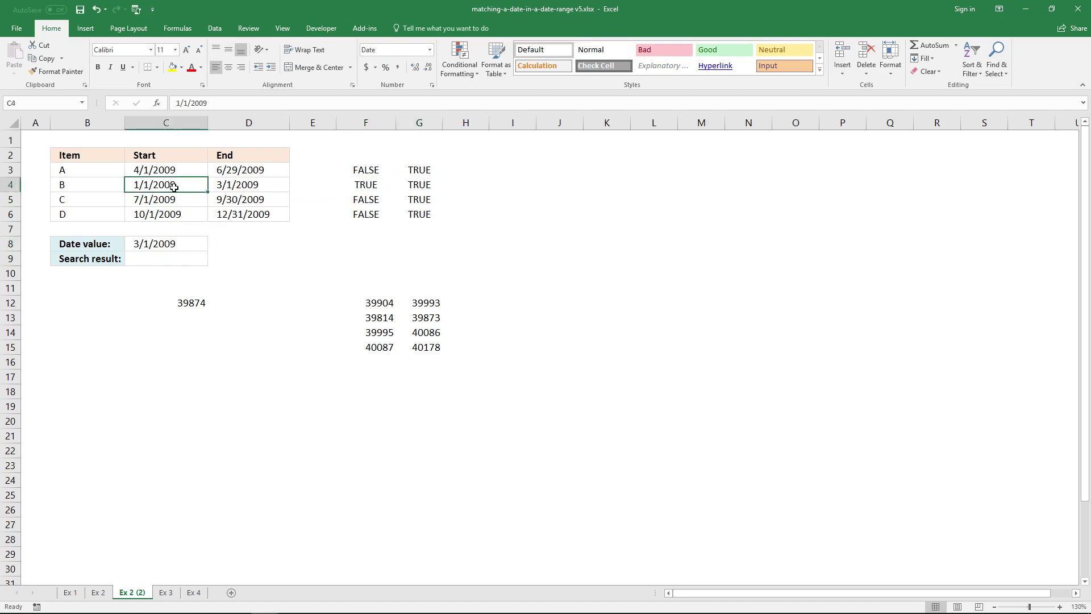
drag(174, 187, 244, 187)
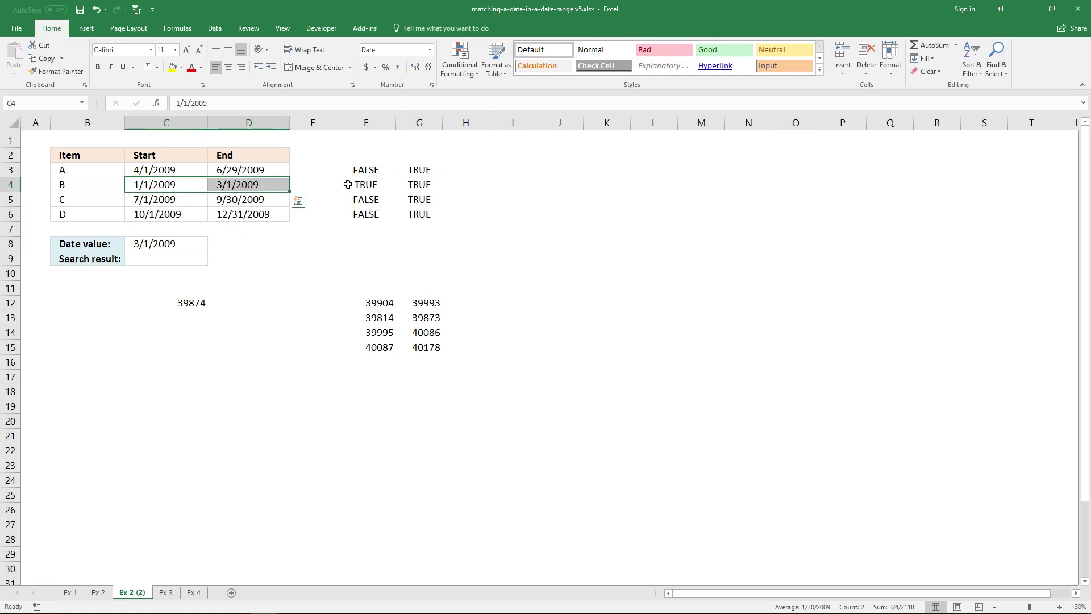
Copy the start test from F3 into H3 and store it as the unfinished text formula '=(C8>=C3:C6)*
click(366, 169)
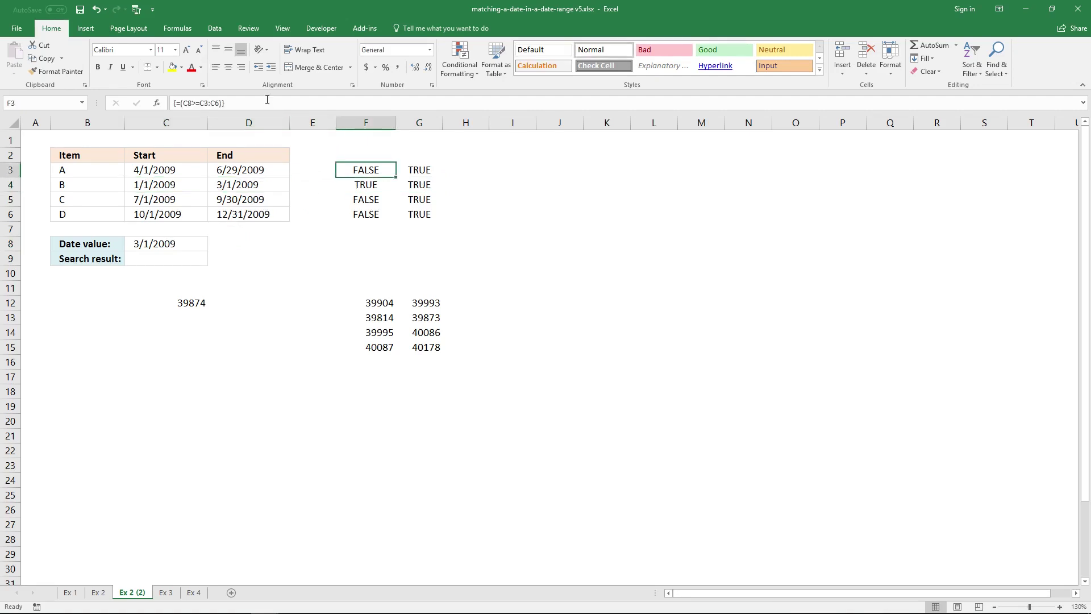
drag(222, 103, 182, 104)
key(ctrl+c)
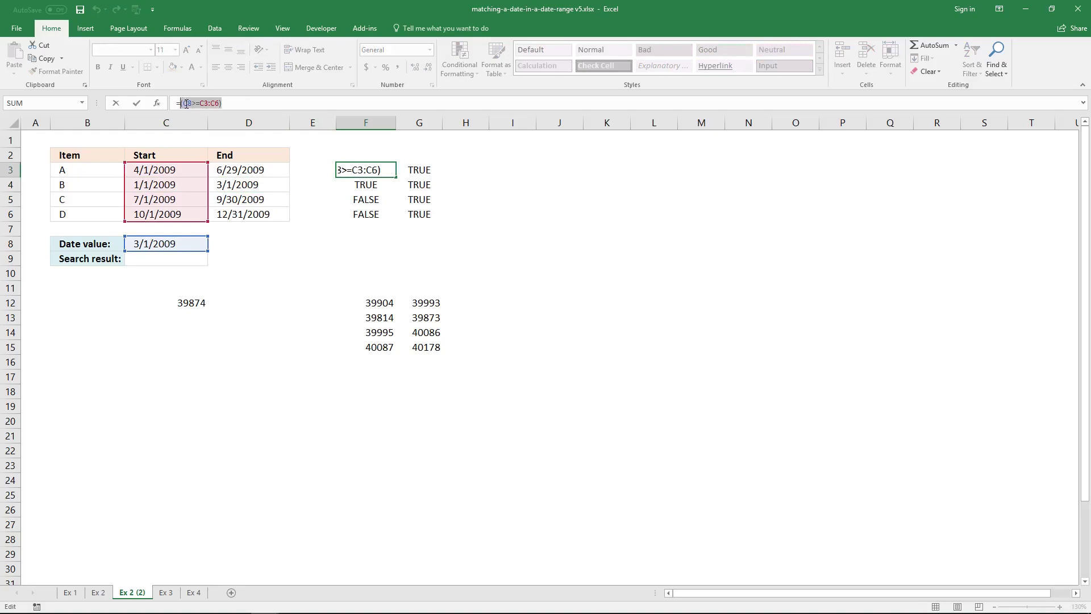
key(Escape)
click(473, 178)
click(473, 170)
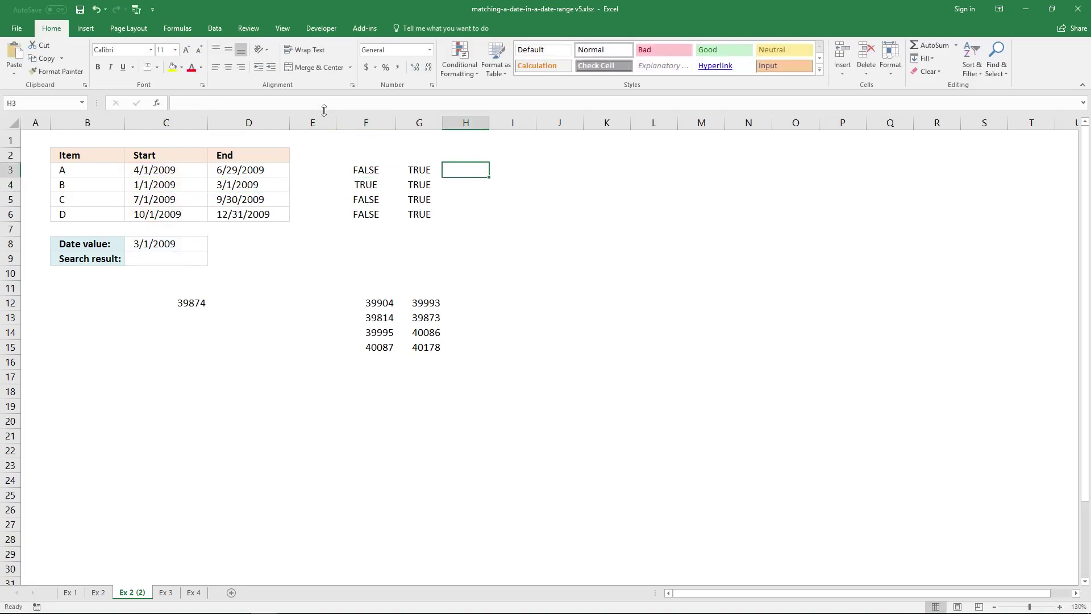
click(324, 105)
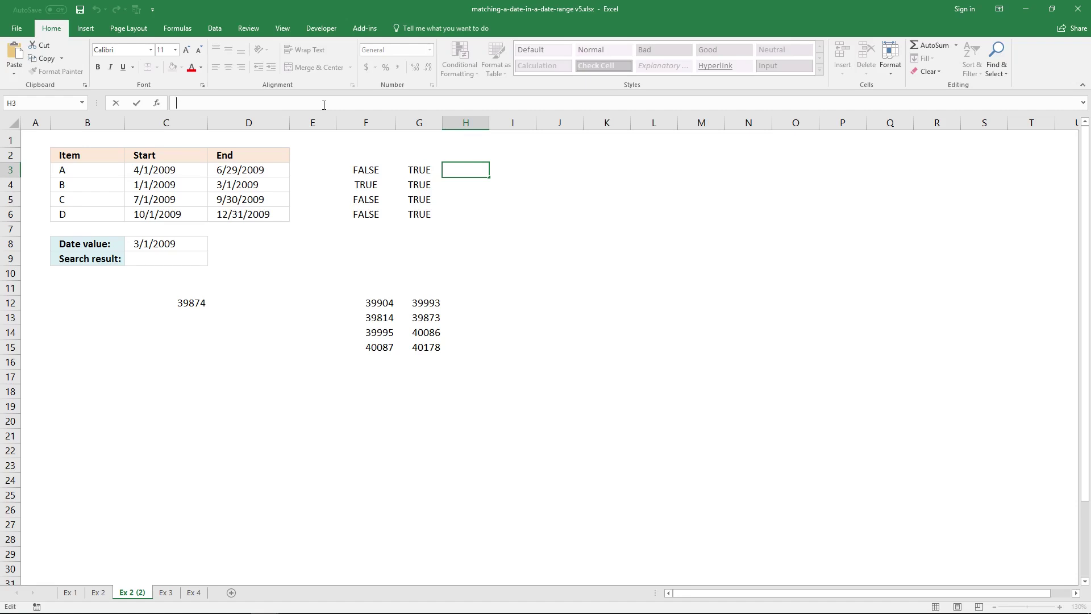
text(=)
key(ctrl+v)
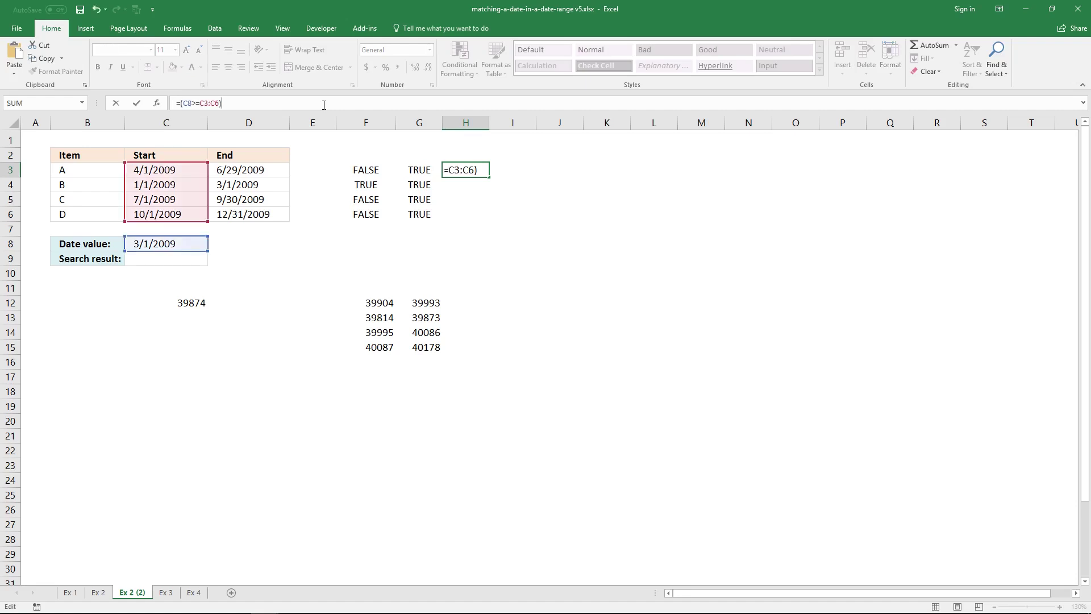
click(177, 103)
text(')
key(Return)
Append the end test from G3 to H3 and enter =(C8>=C3:C6)*(C8<=D3:D6) there as an array formula
click(395, 170)
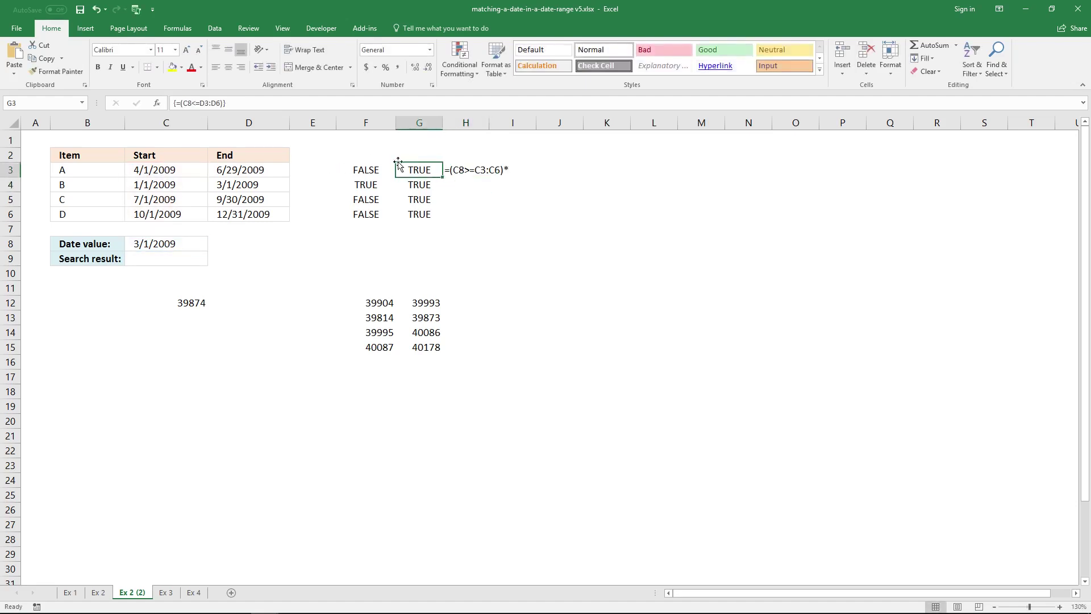
click(254, 108)
drag(223, 103, 181, 103)
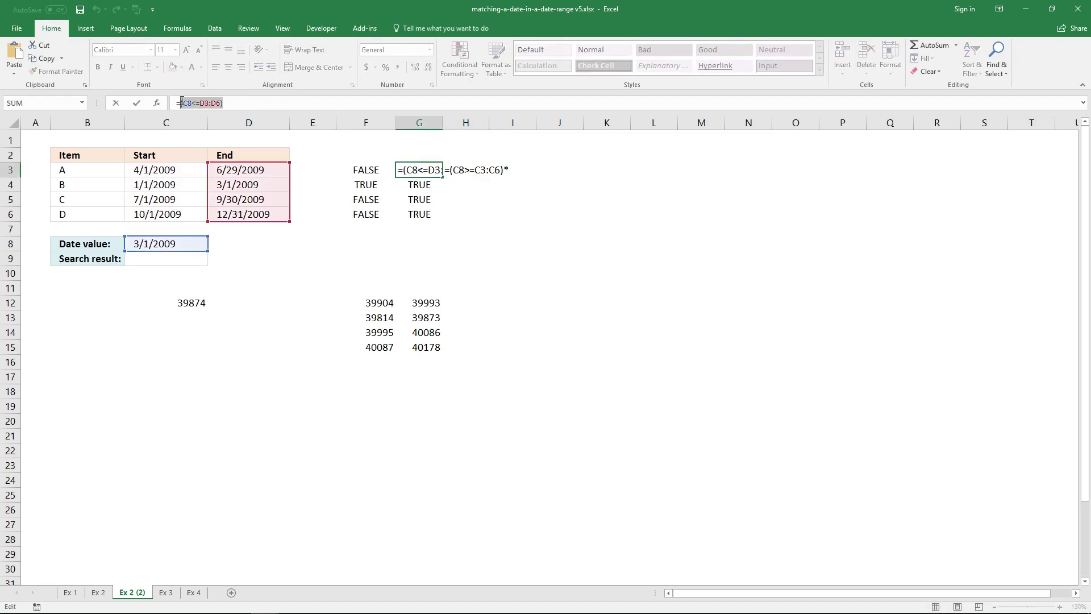
key(ctrl+c)
key(Escape)
click(465, 169)
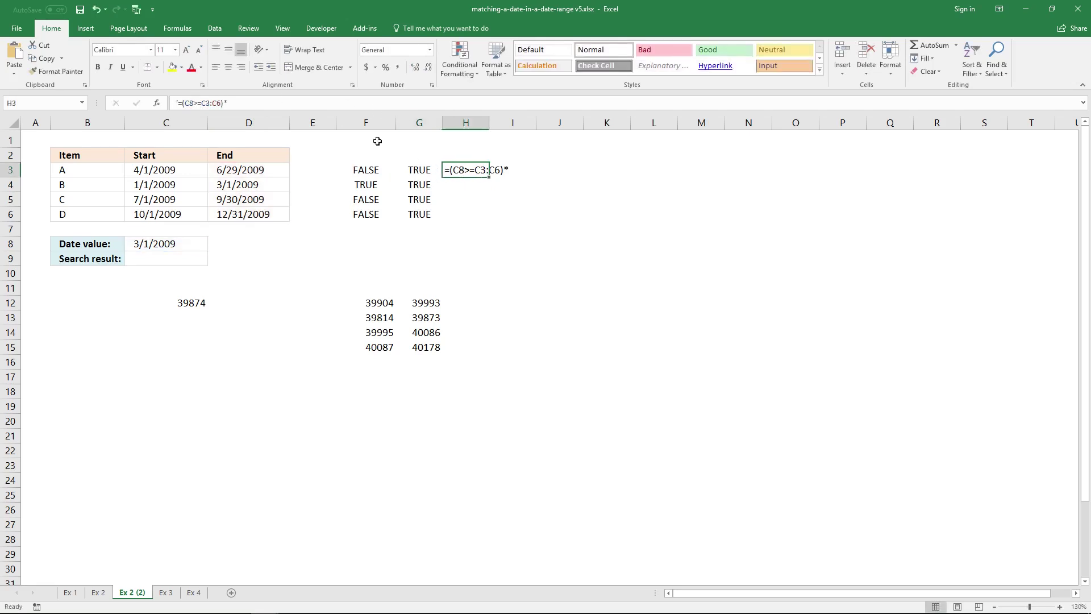
click(233, 103)
key(ctrl+v)
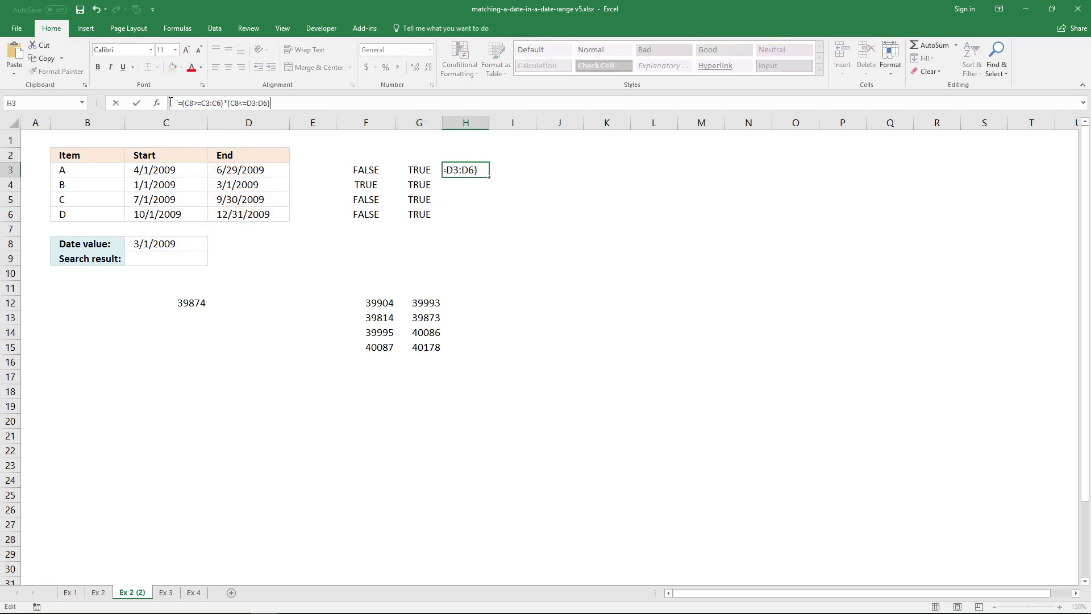
click(174, 103)
key(BackSpace)
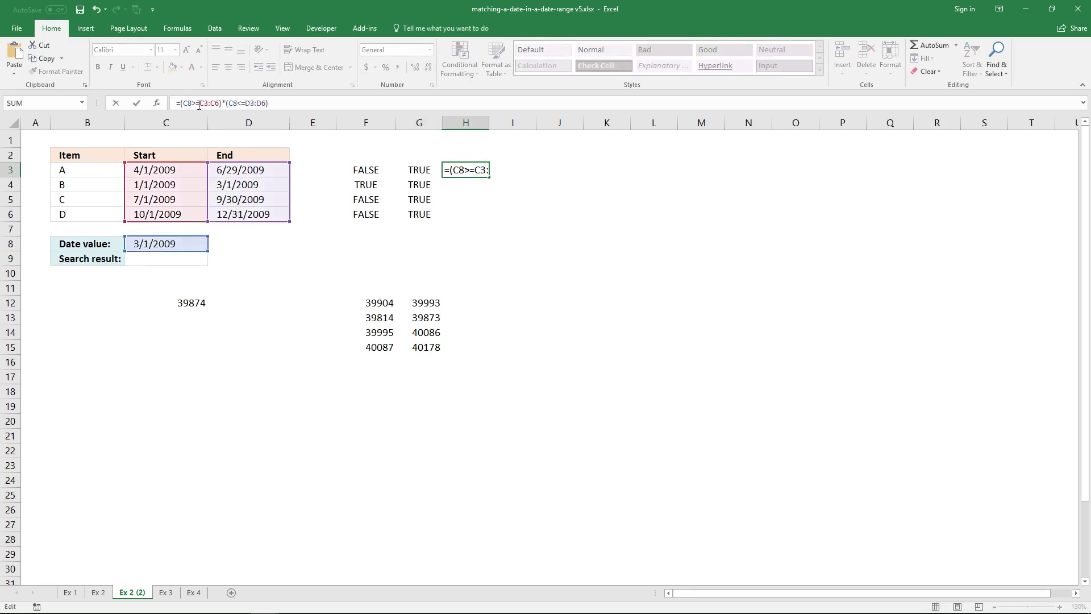
key(ctrl+shift+Return)
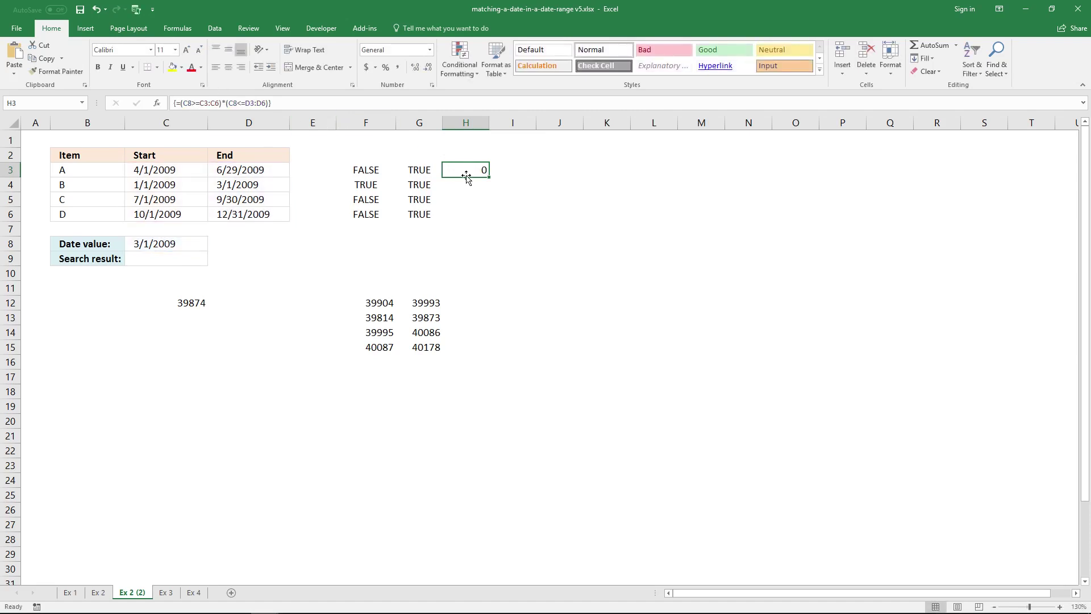
Extend the array formula =(C8>=C3:C6)*(C8<=D3:D6) over H3:H6
drag(474, 175, 474, 215)
click(365, 104)
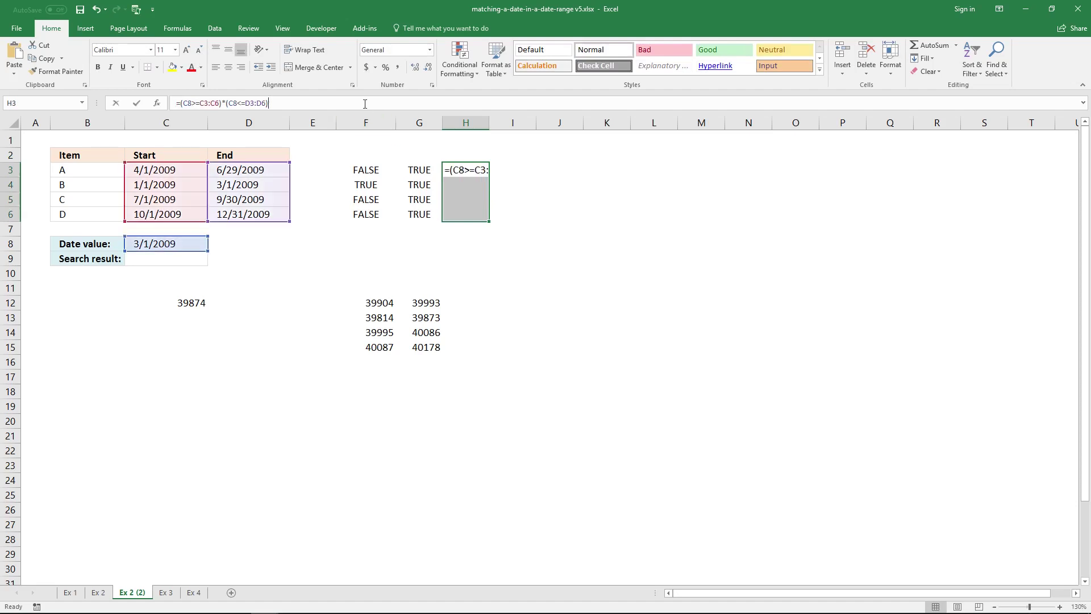
key(ctrl+shift+Return)
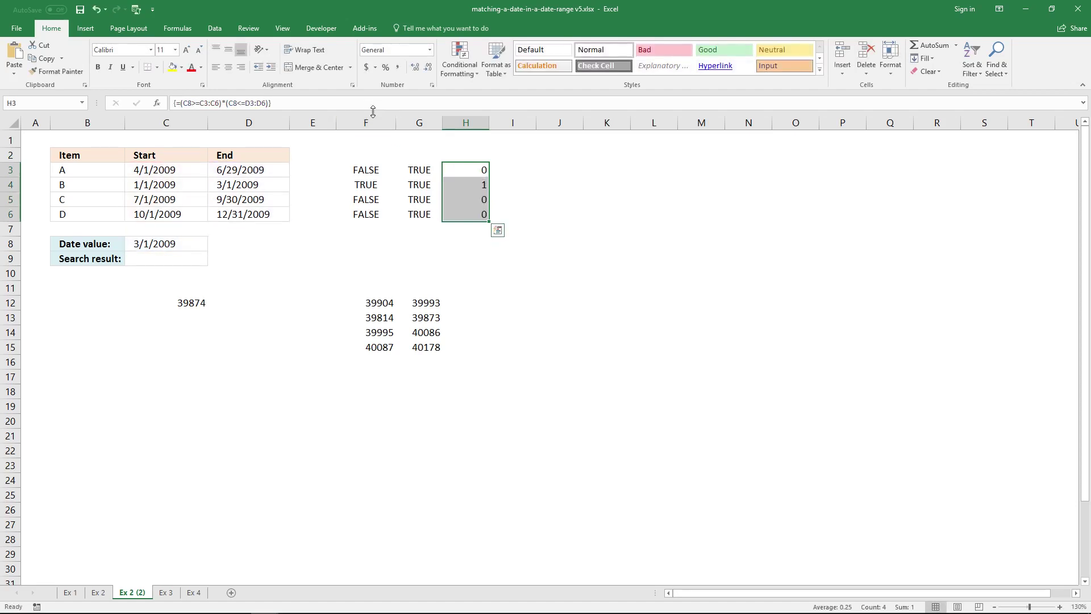
Check how the start and end tests in columns F and G multiply into column H for items A and B
click(361, 169)
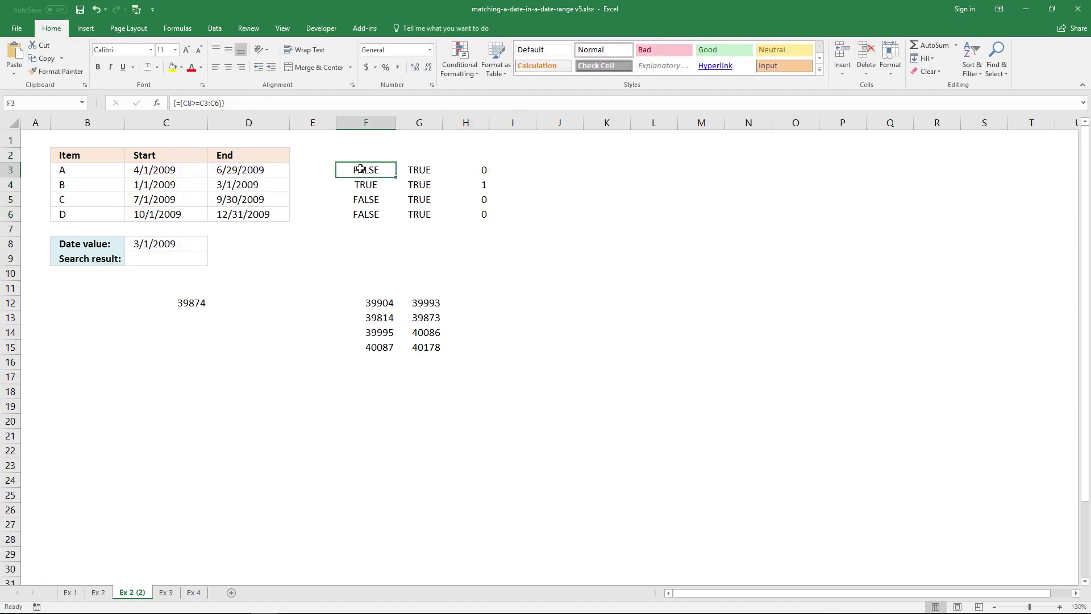
click(413, 169)
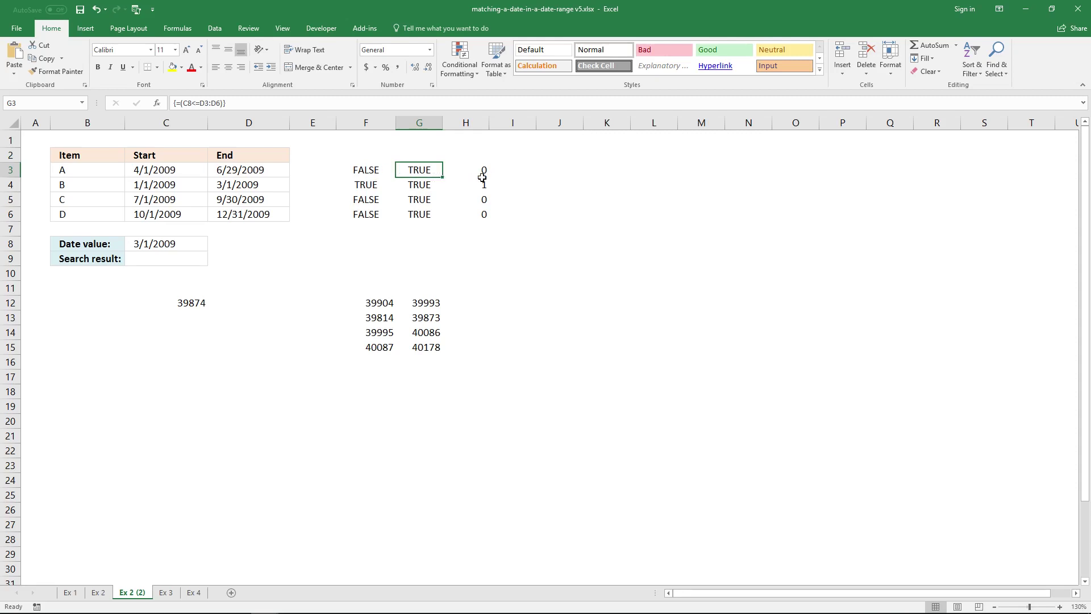
click(371, 171)
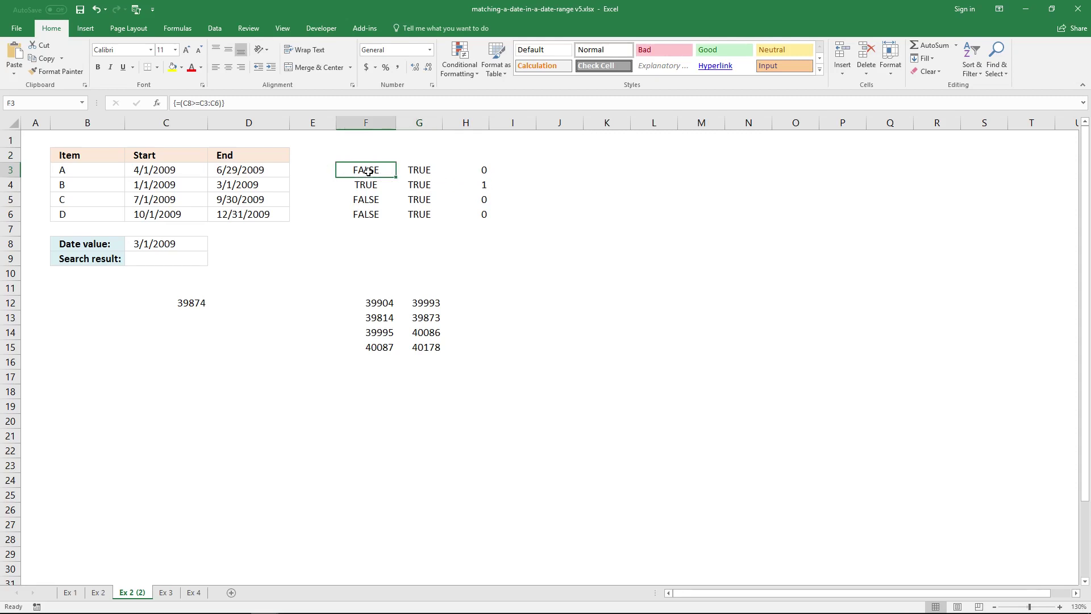
click(418, 170)
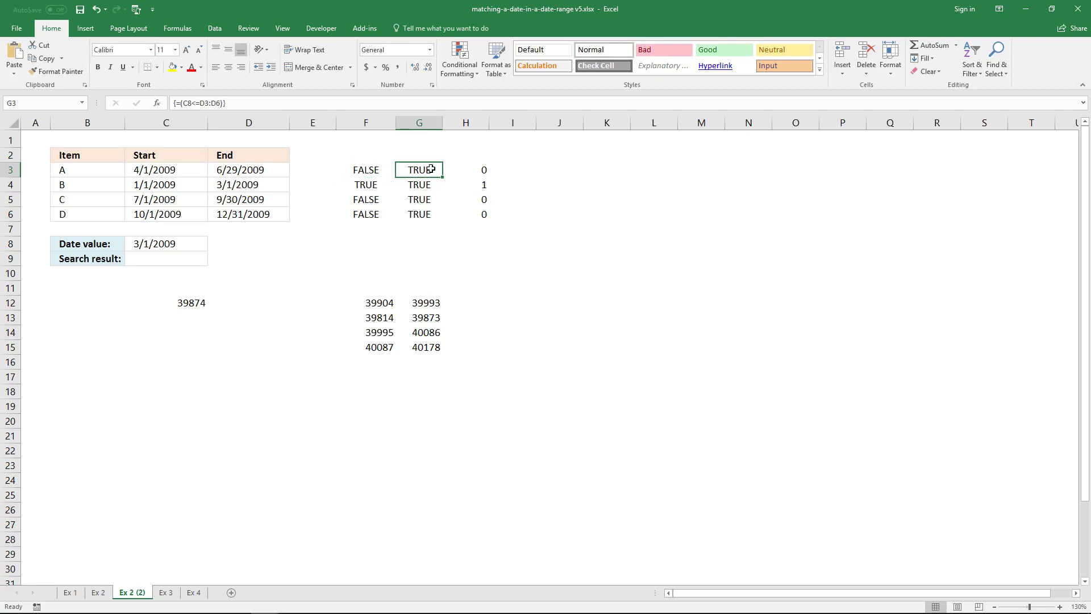
click(472, 171)
click(377, 183)
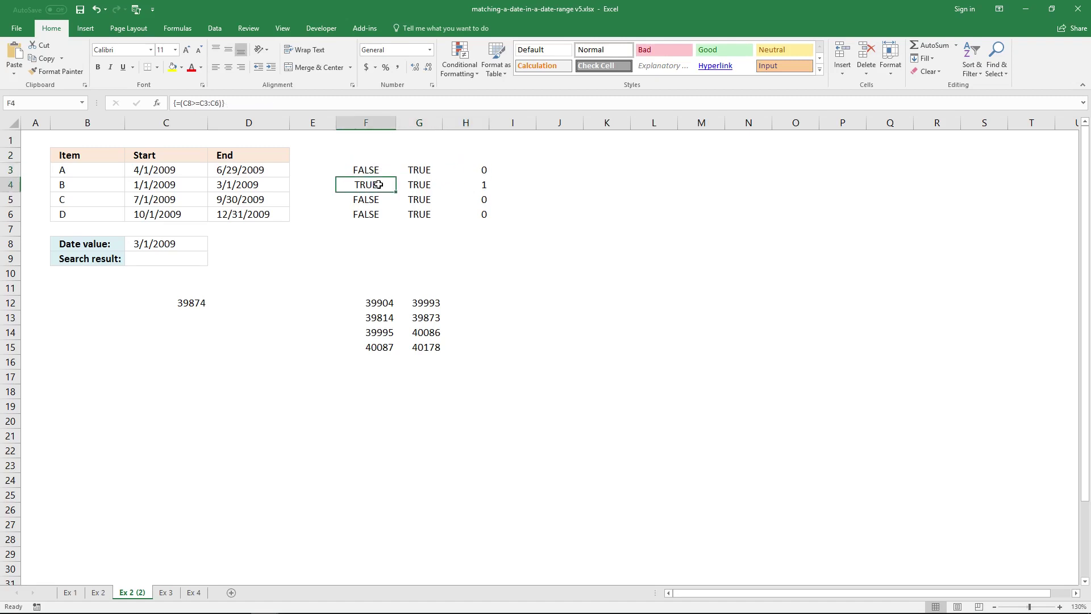
click(418, 187)
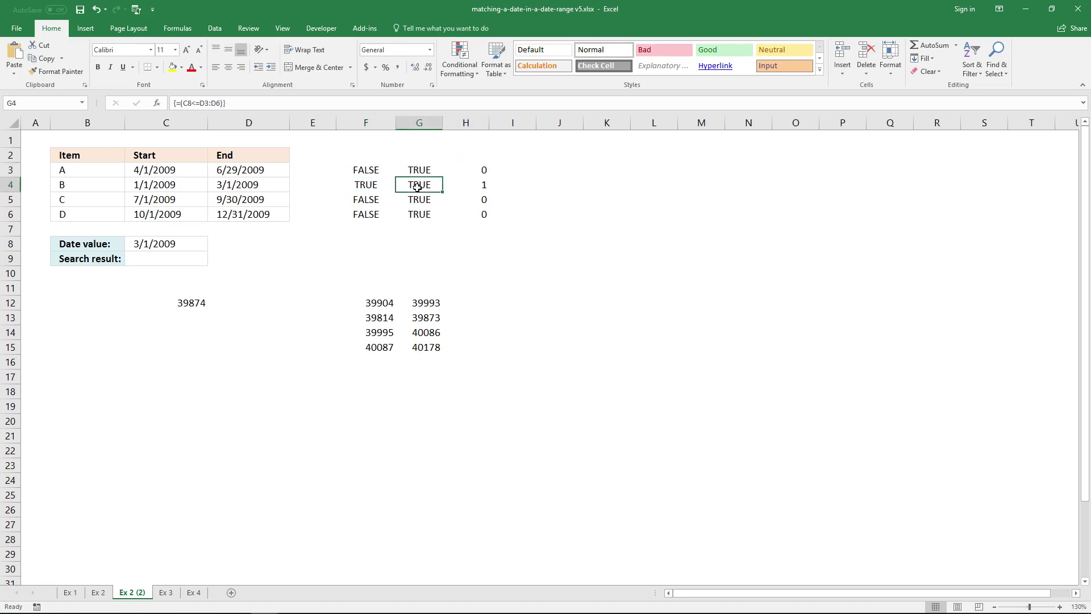
click(484, 185)
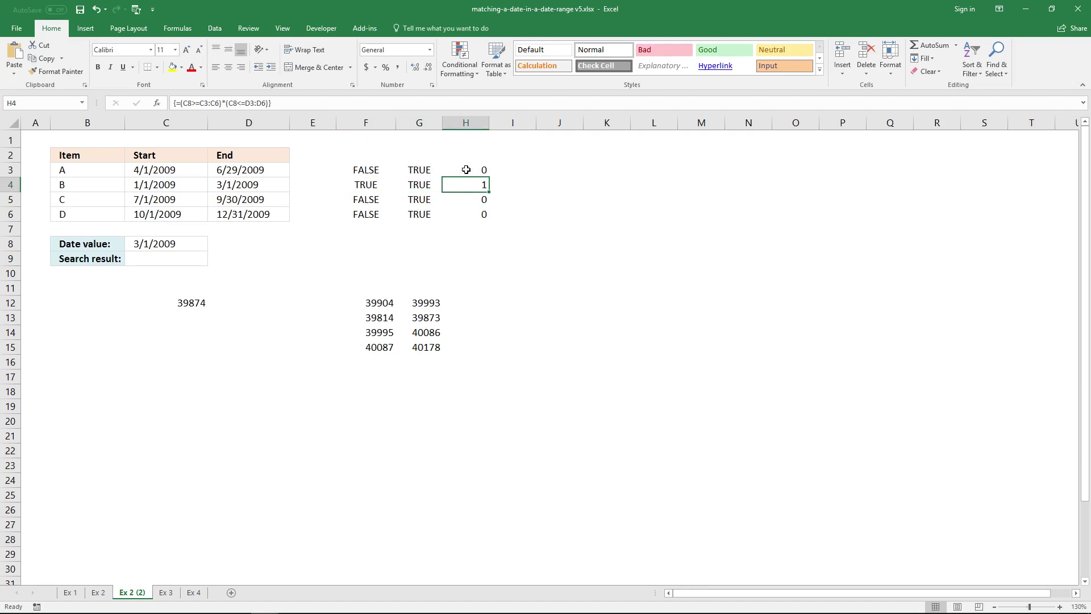
Enter the array formula =MATCH(ROW(B3:B6),ROW(B3:B6)) in cell I3 to number the item rows
click(515, 172)
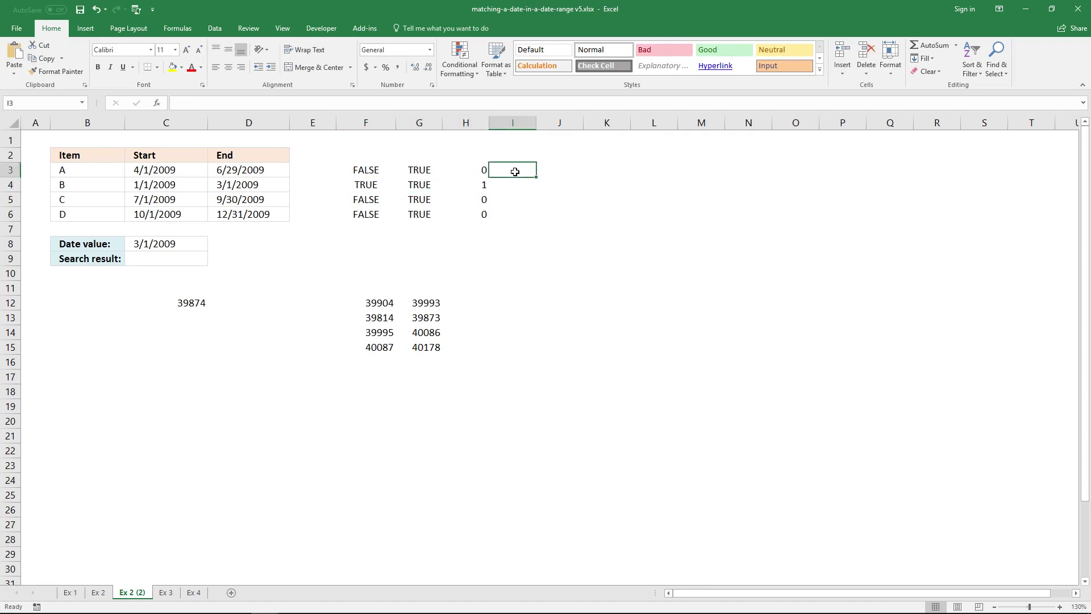
text(=)
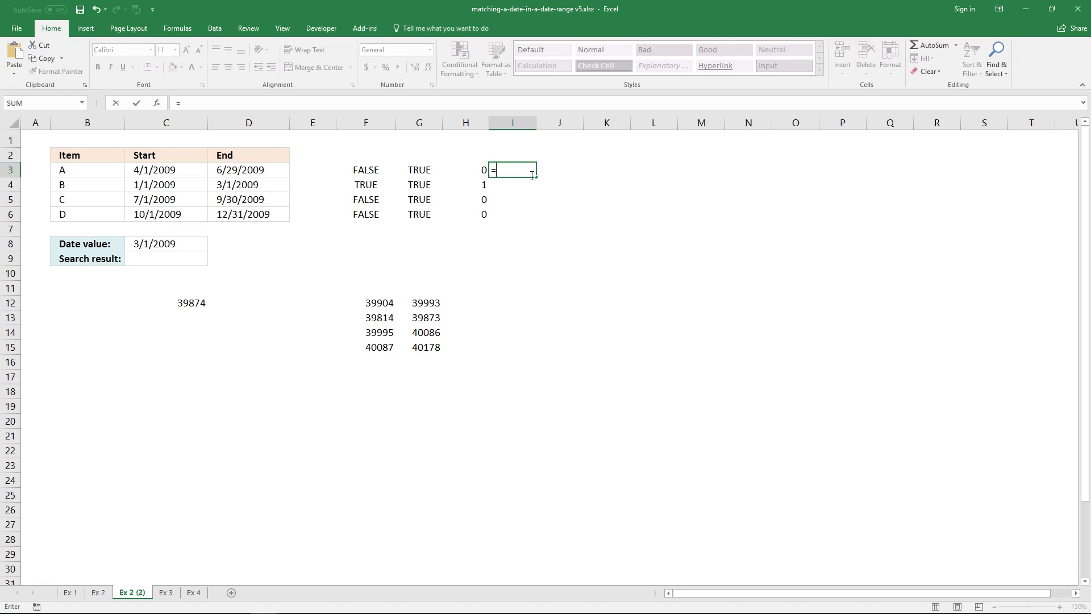
text(MATCH()
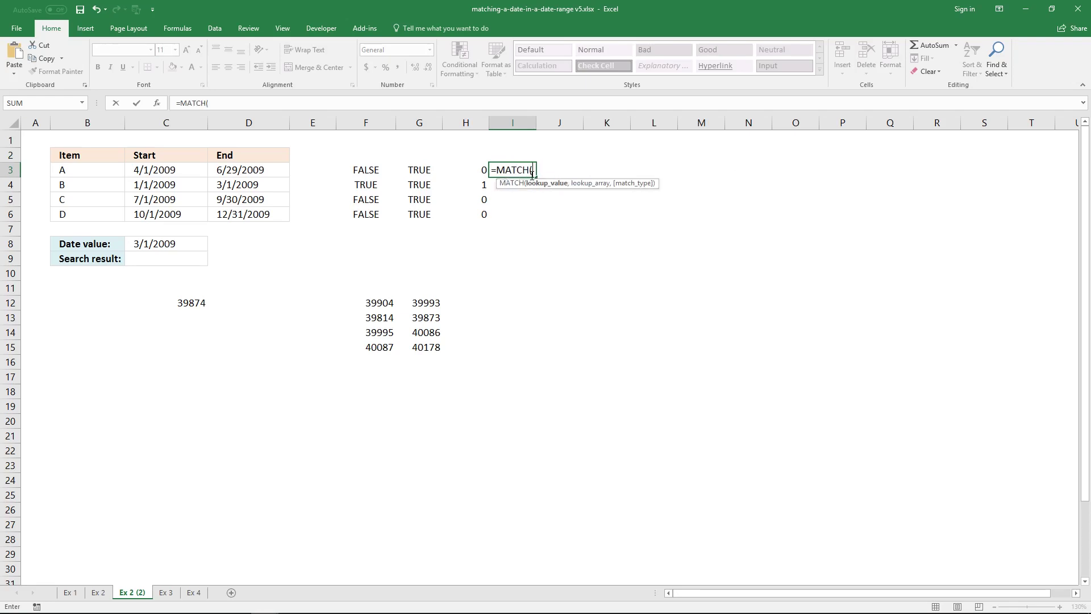
text(ROW()
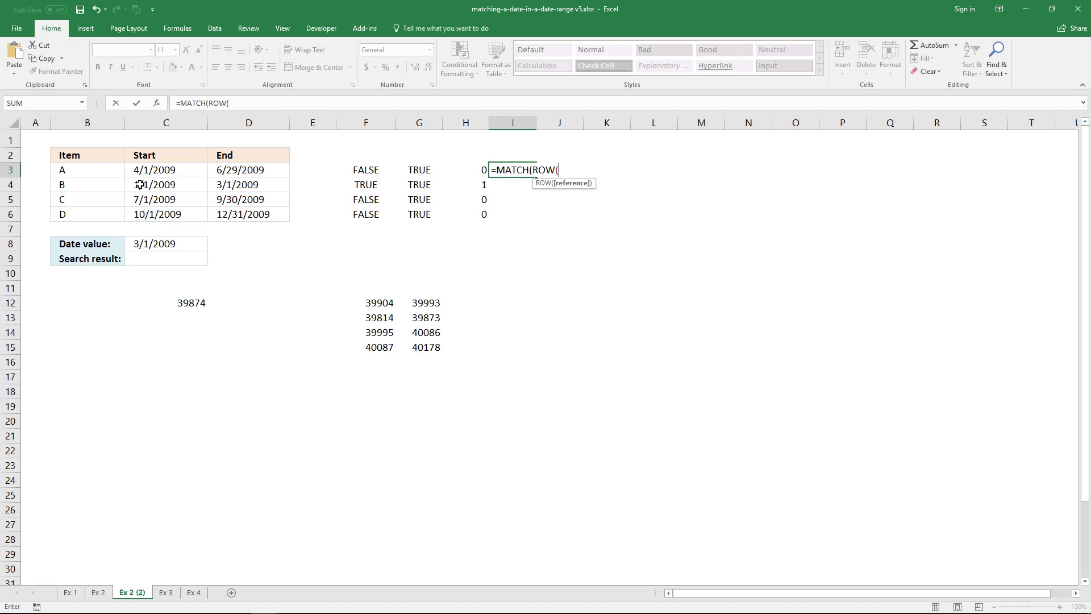
drag(95, 170, 100, 214)
text())
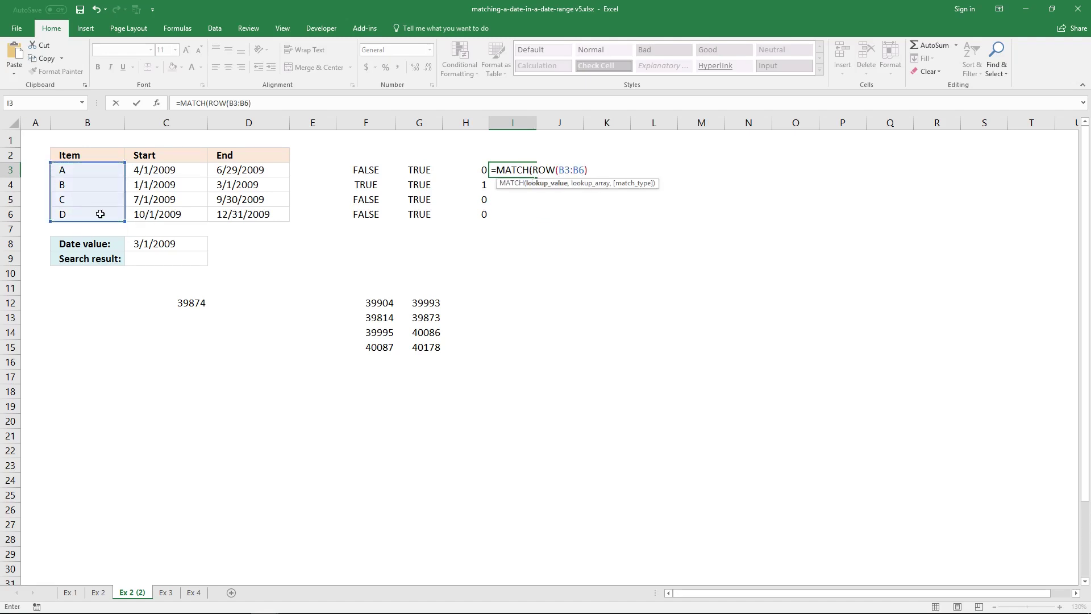
text(,ROW()
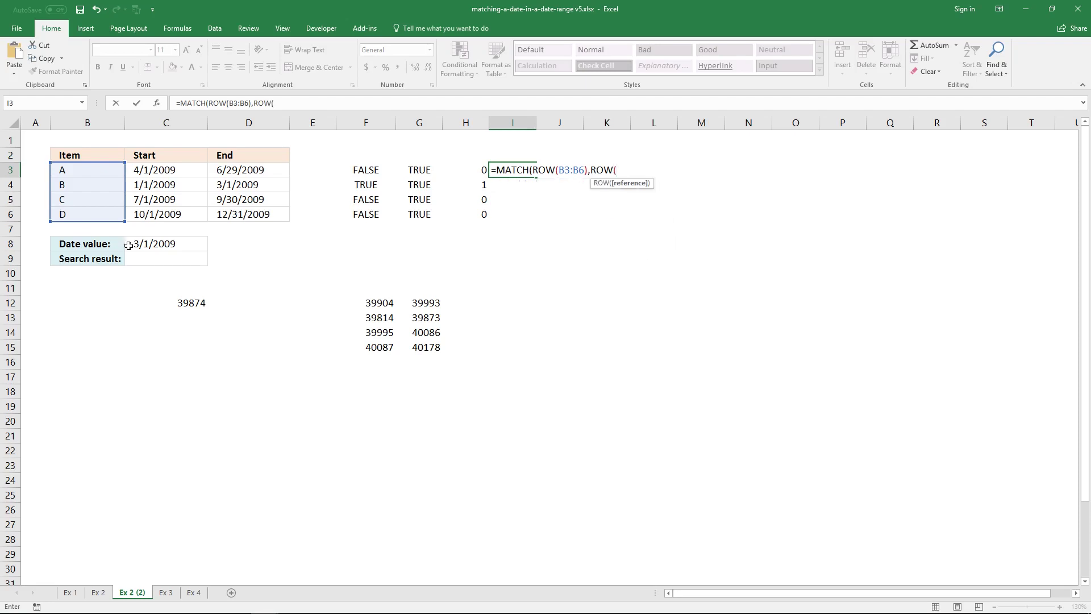
drag(105, 170, 110, 212)
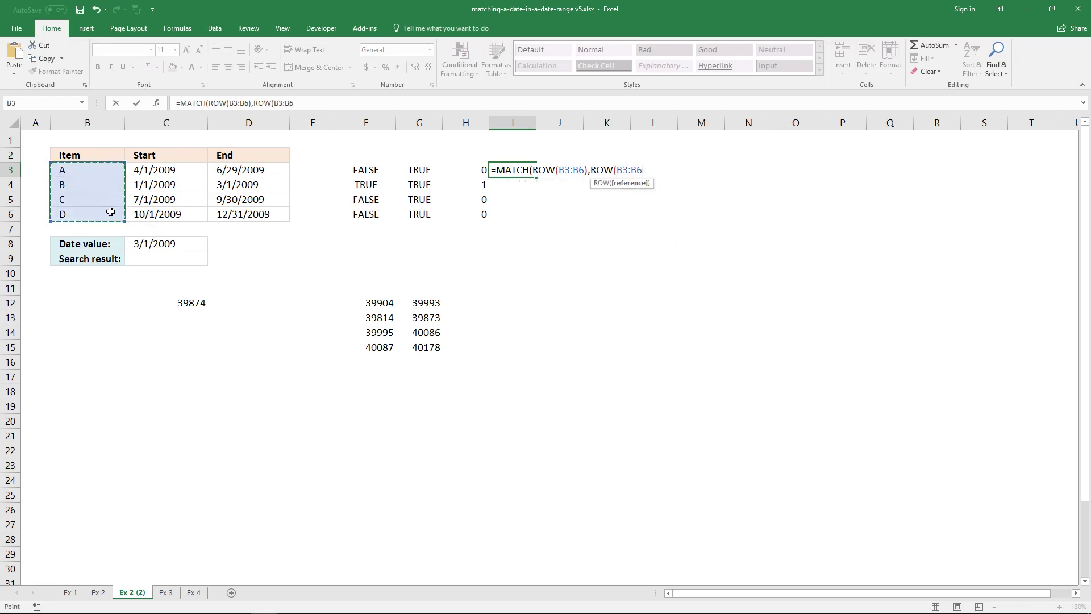
text()))
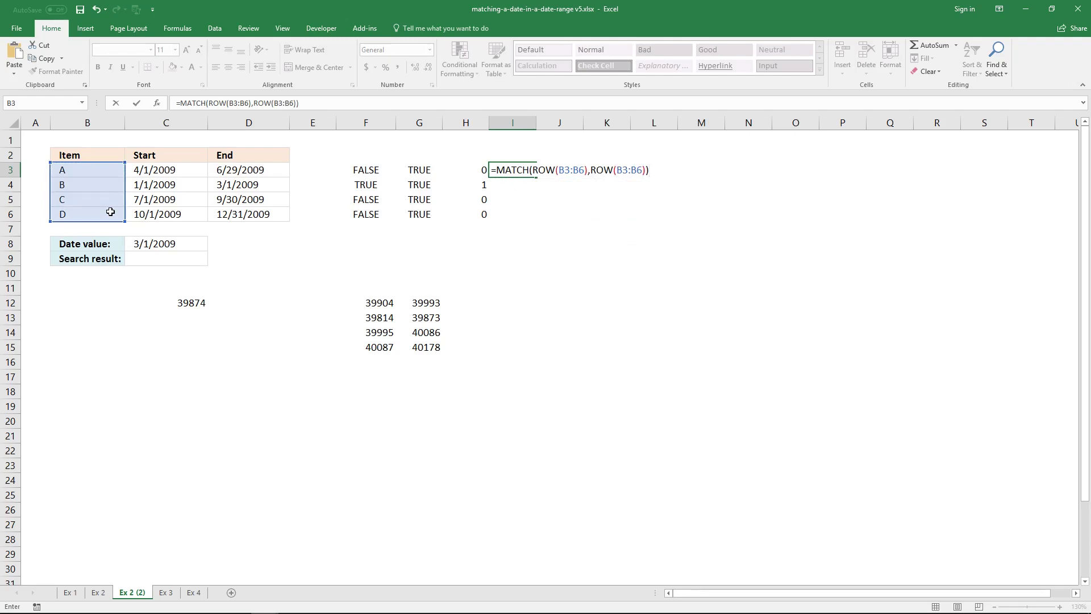
key(ctrl+shift+Return)
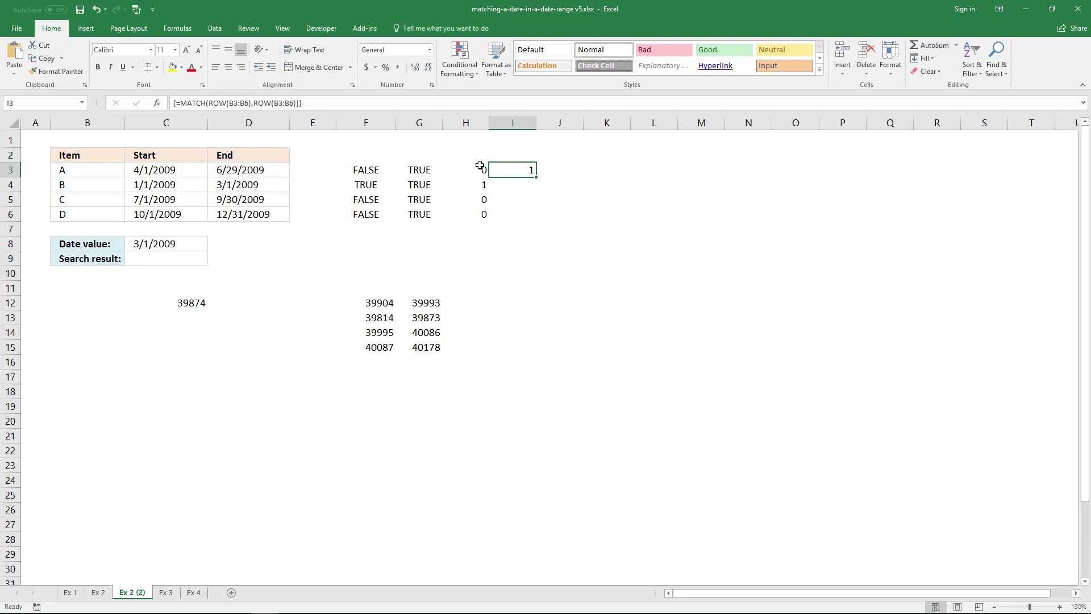
Extend the array formula =MATCH(ROW(B3:B6),ROW(B3:B6)) over I3:I6
drag(505, 165, 514, 216)
click(425, 106)
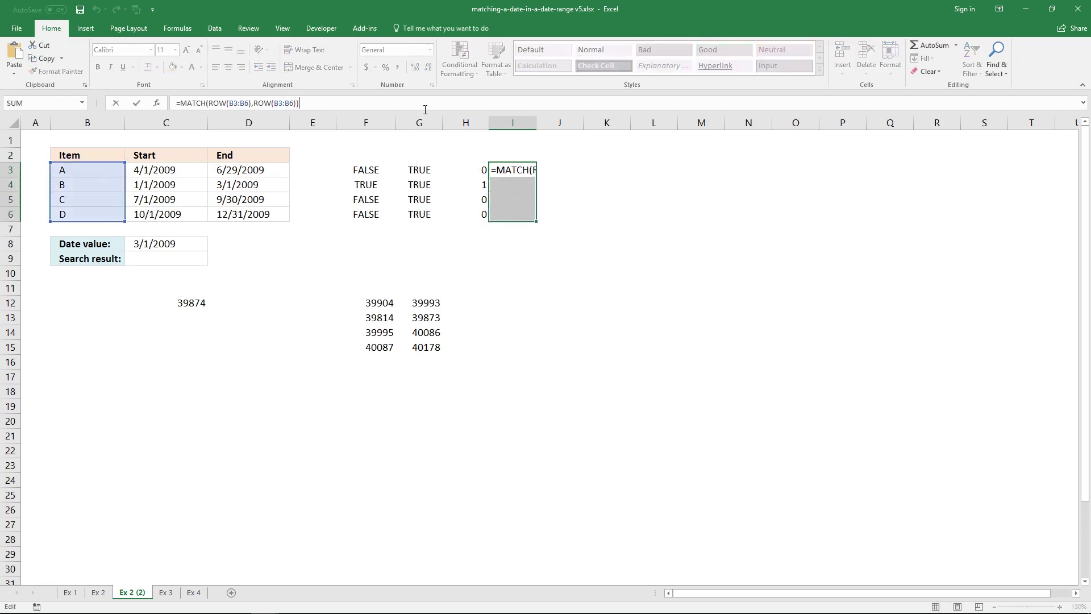
key(ctrl+shift+Return)
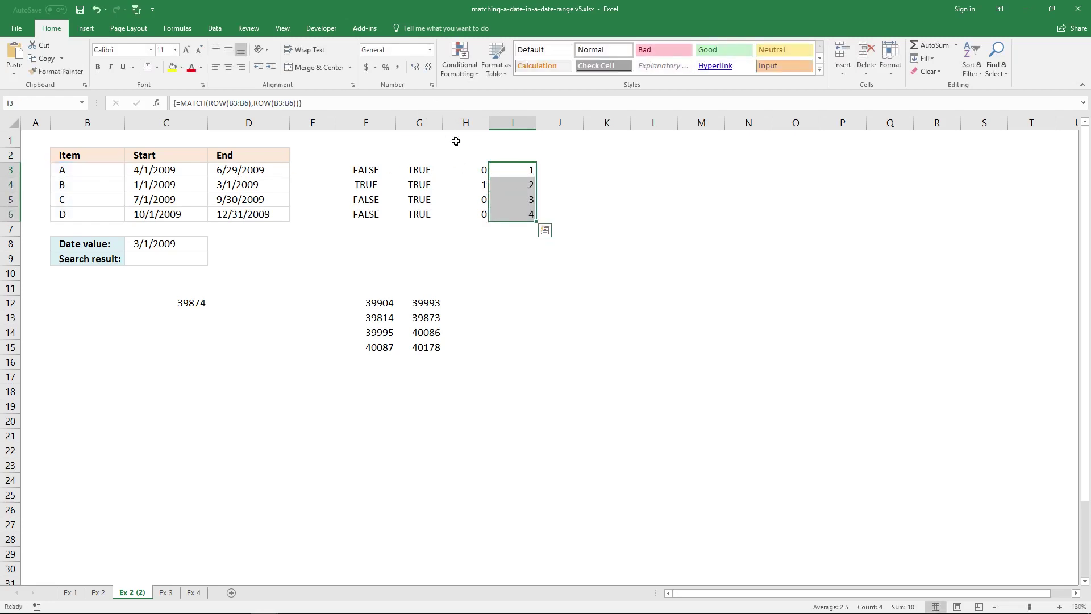
Compare each item from A to D in column B with its row number in I3:I6
click(88, 170)
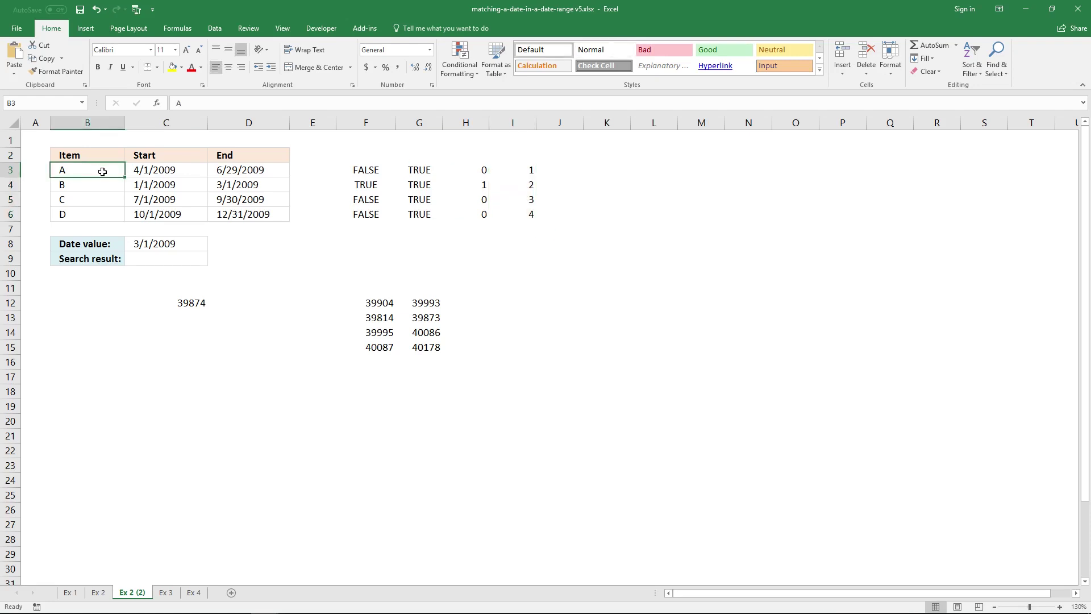
click(93, 183)
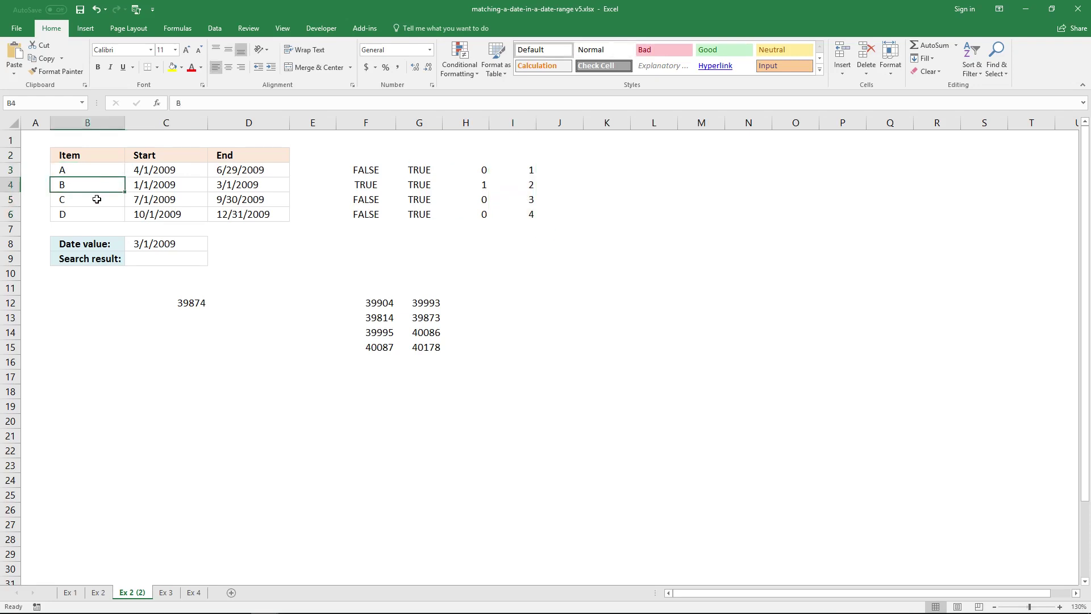
click(97, 200)
click(105, 214)
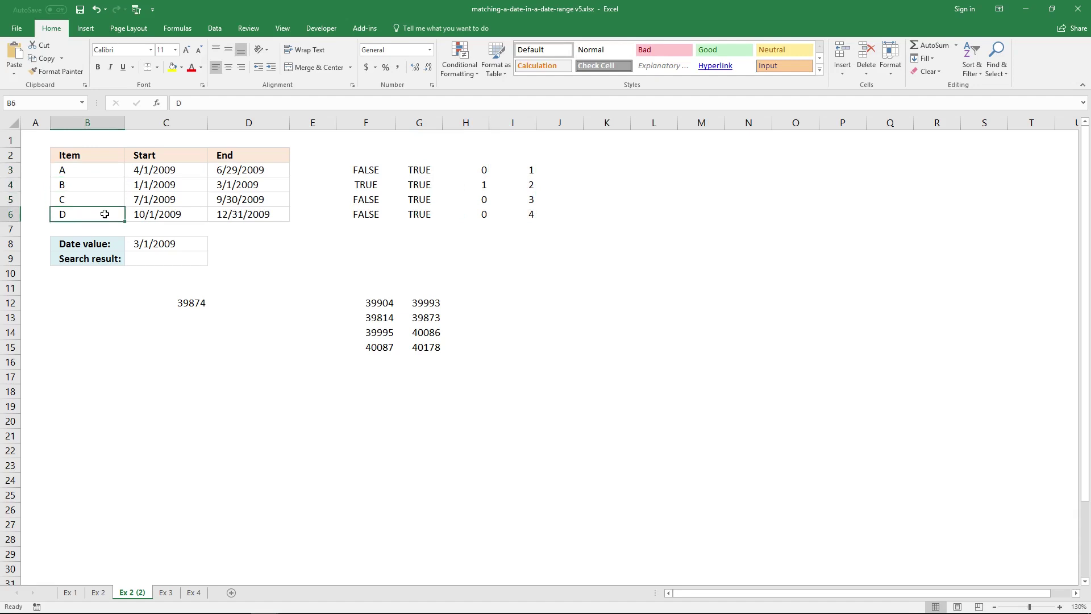
drag(525, 168, 527, 214)
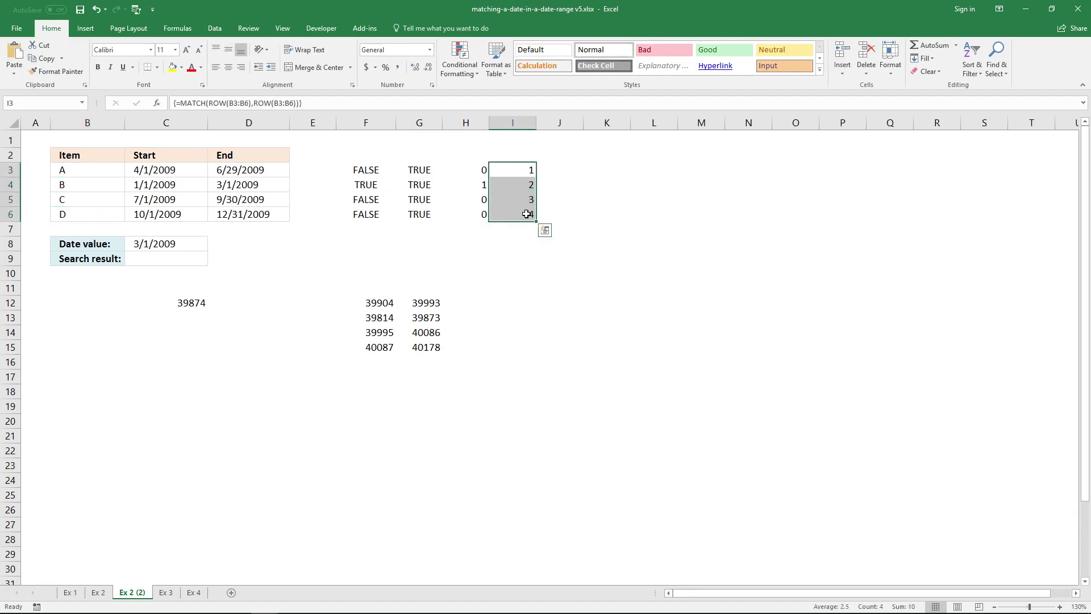
Copy the expression (C8>=C3:C6)*(C8<=D3:D6) from H3 into J3 and store it as text starting with an equals sign
click(480, 171)
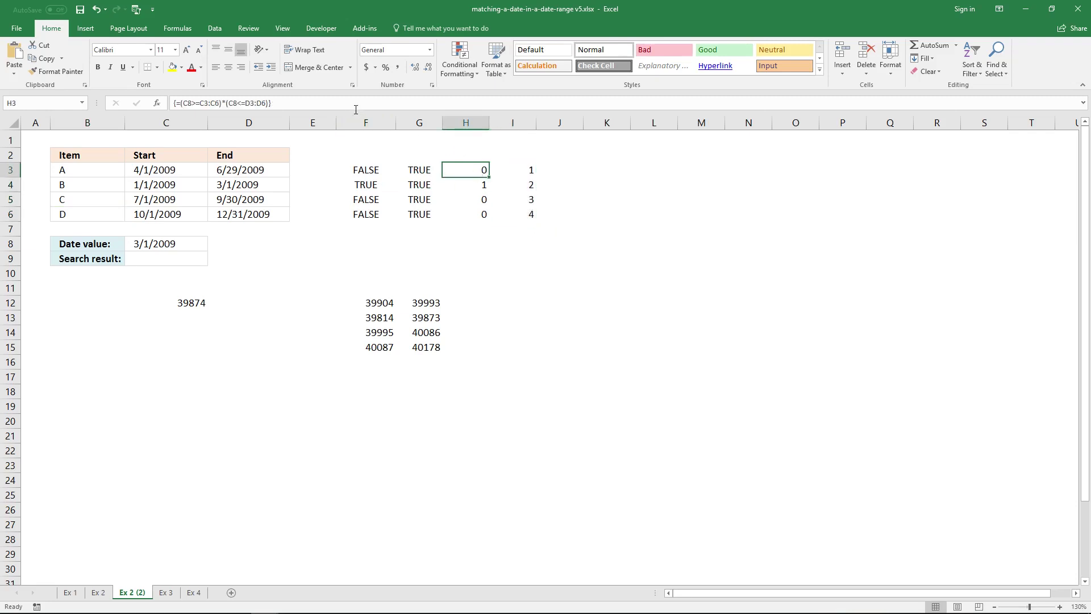
drag(356, 109, 181, 107)
key(ctrl+c)
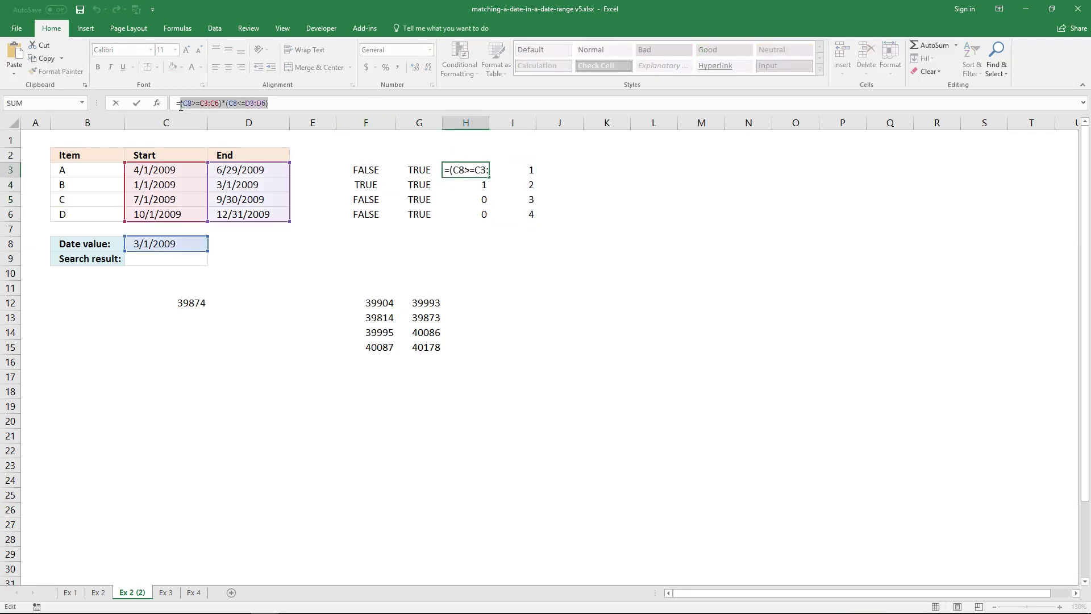
key(Escape)
click(574, 170)
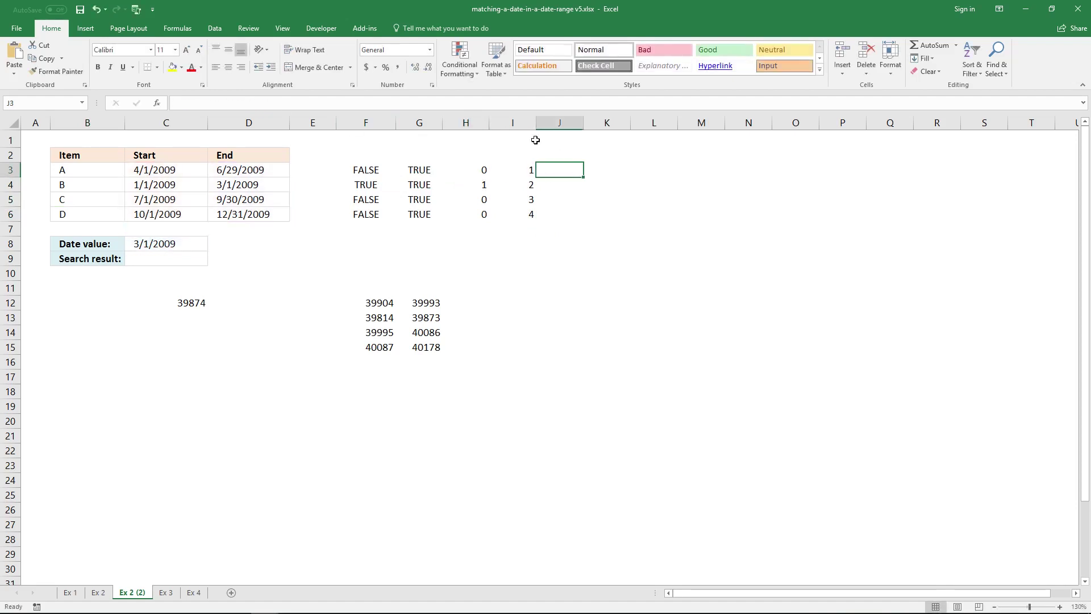
key(ctrl+v)
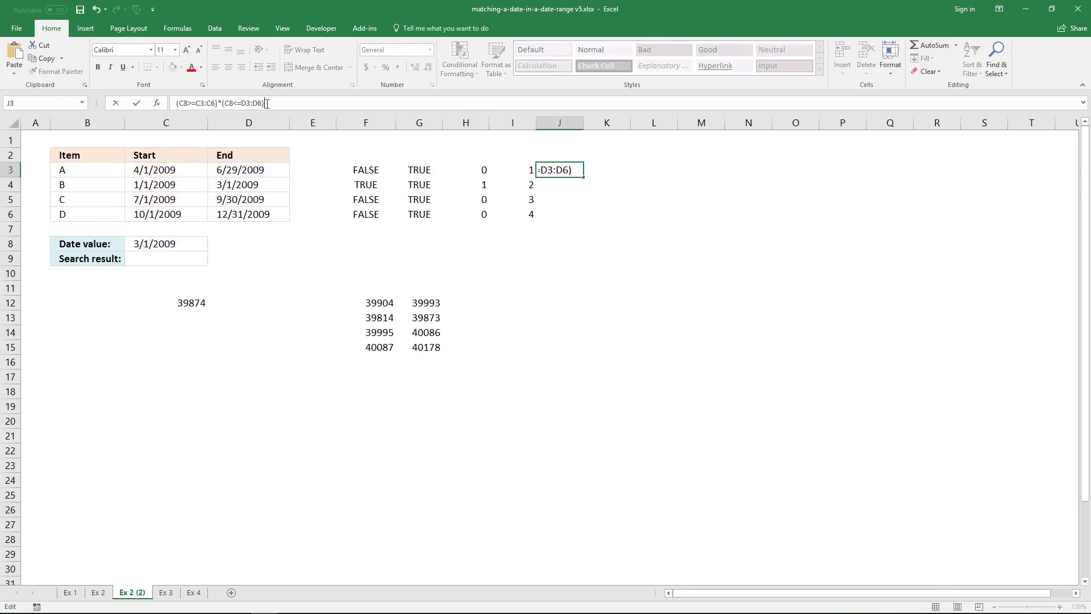
click(177, 102)
text('=)
key(Return)
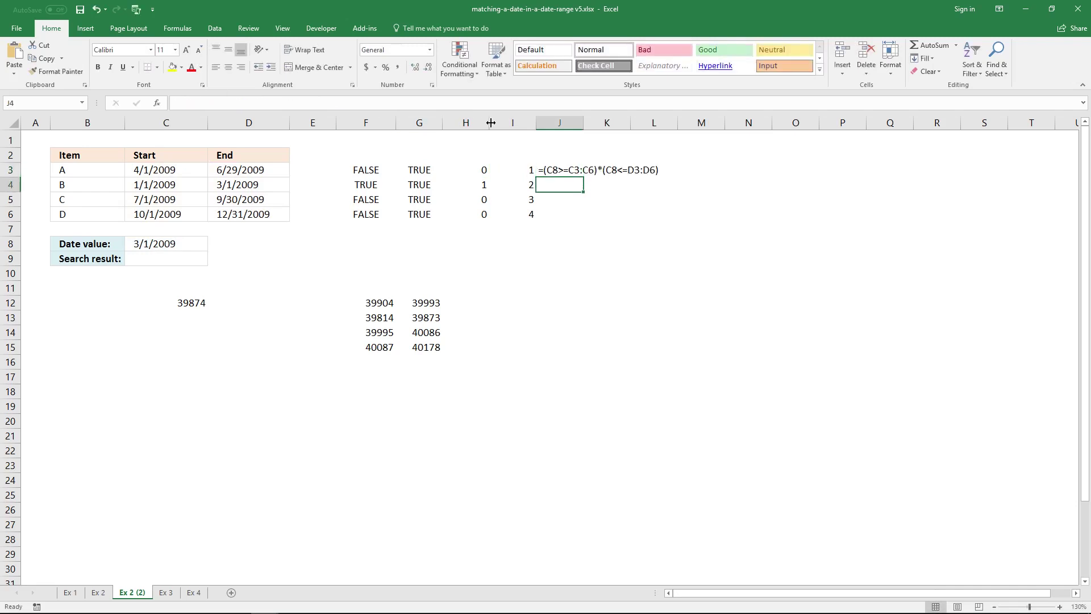
Append *MATCH(ROW(B3:B6),ROW(B3:B6)) from I3 to the text in J3 and convert the whole expression into an array formula
click(517, 170)
drag(299, 103, 186, 104)
key(Escape)
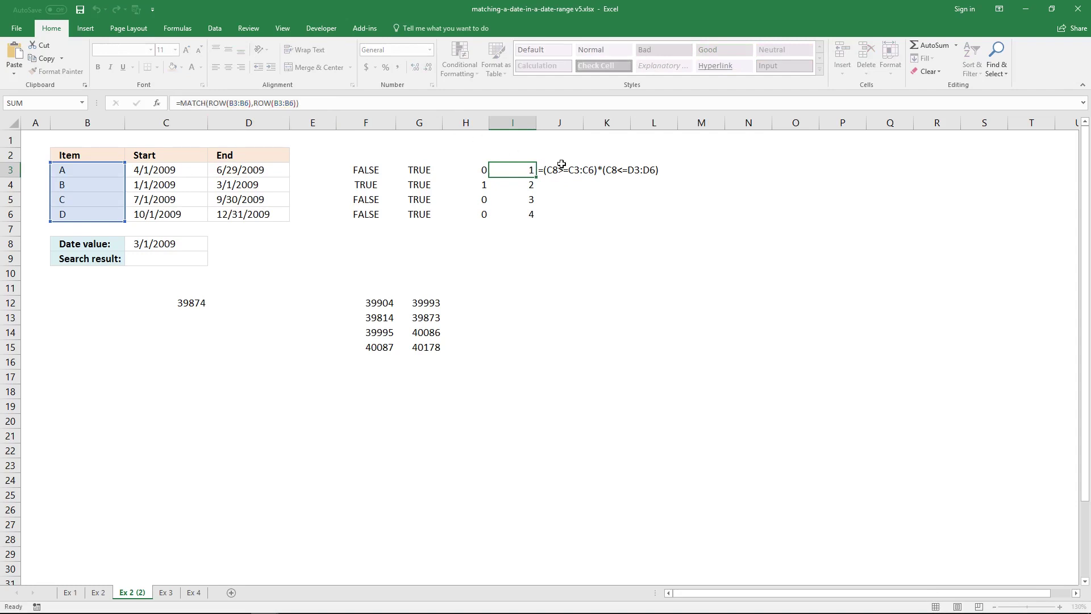
click(557, 170)
click(305, 103)
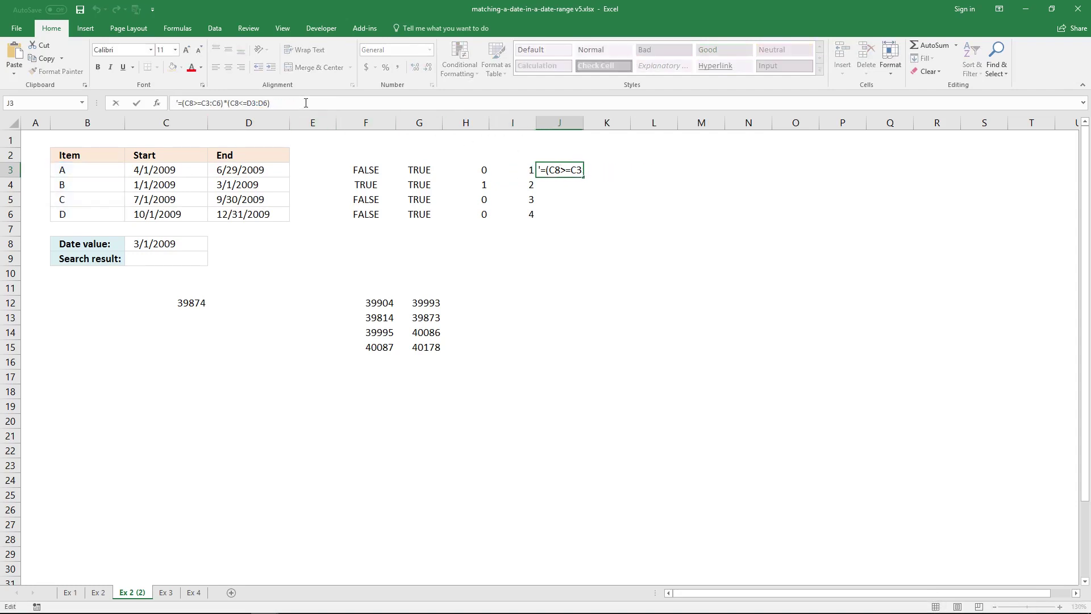
text(*MATCH(ROW(B3:B6),ROW(B3:B6)))
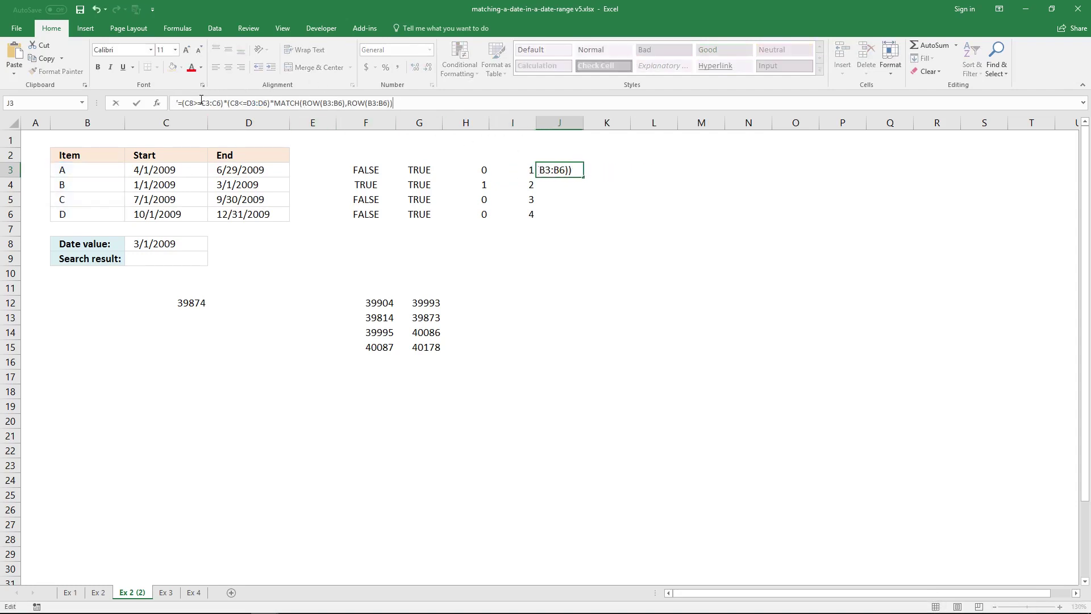
key(Home)
key(Delete)
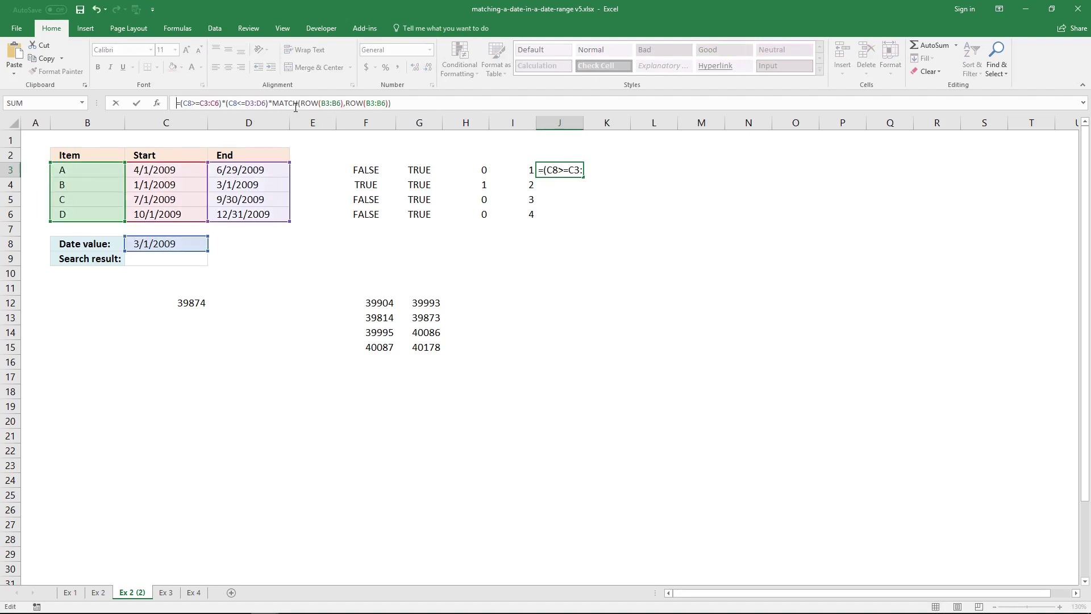
key(ctrl+shift+Return)
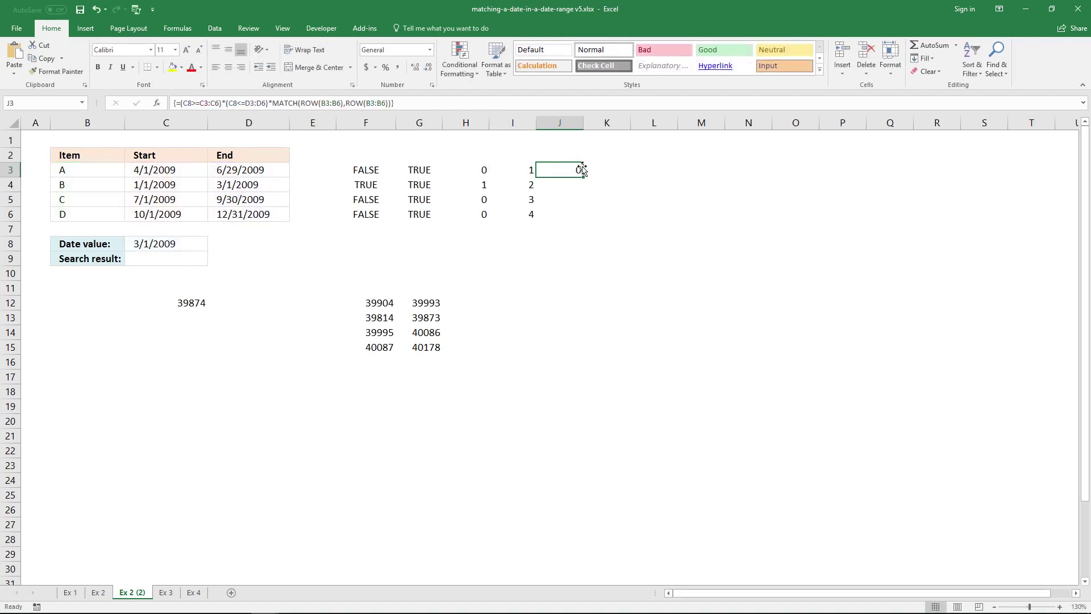
Extend the array formula =(C8>=C3:C6)*(C8<=D3:D6)*MATCH(ROW(B3:B6),ROW(B3:B6)) over J3:J6
drag(568, 171, 568, 208)
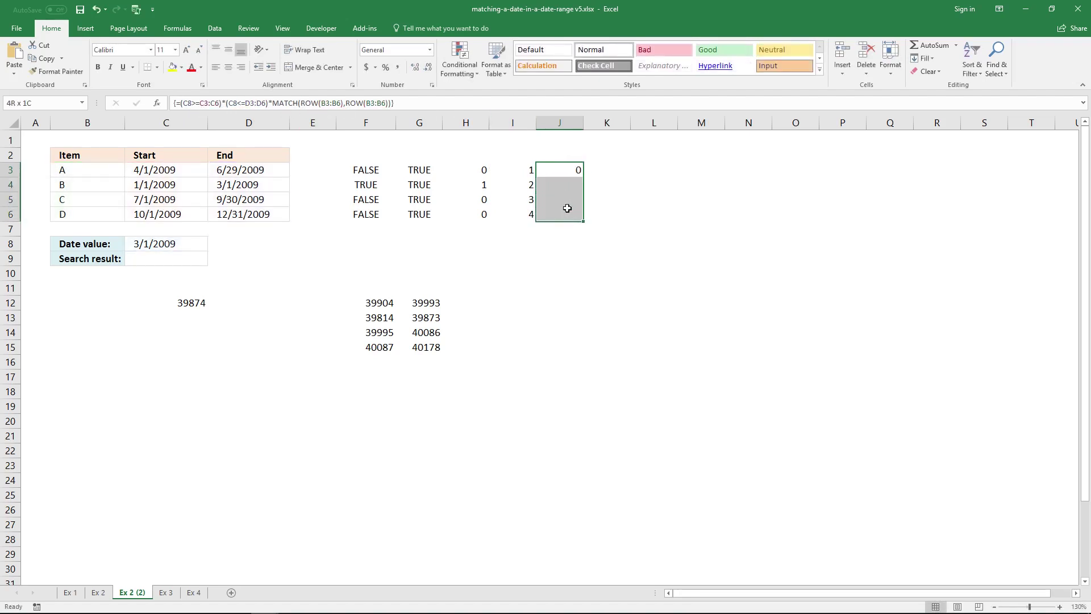
click(447, 104)
key(ctrl+shift+Return)
Check how the values in H4 and I4 multiply into J4 for item B
click(479, 189)
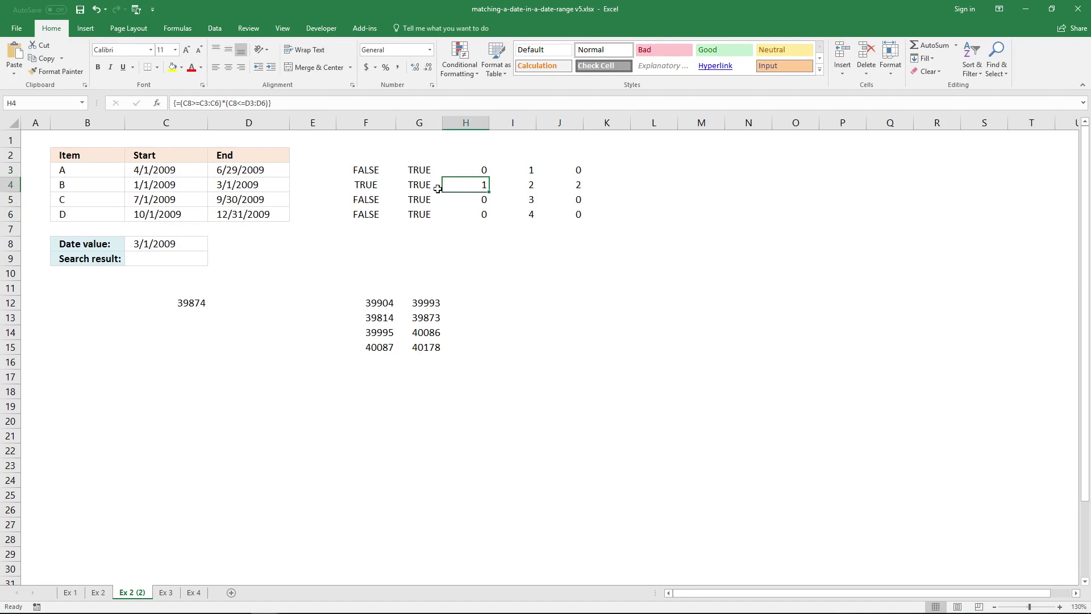
click(527, 186)
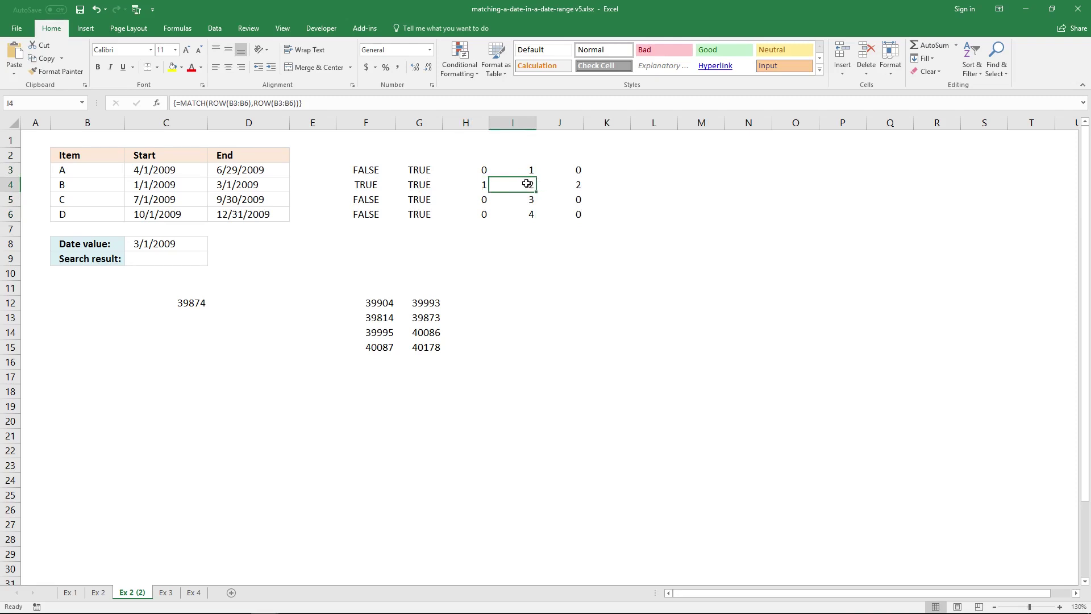
click(576, 184)
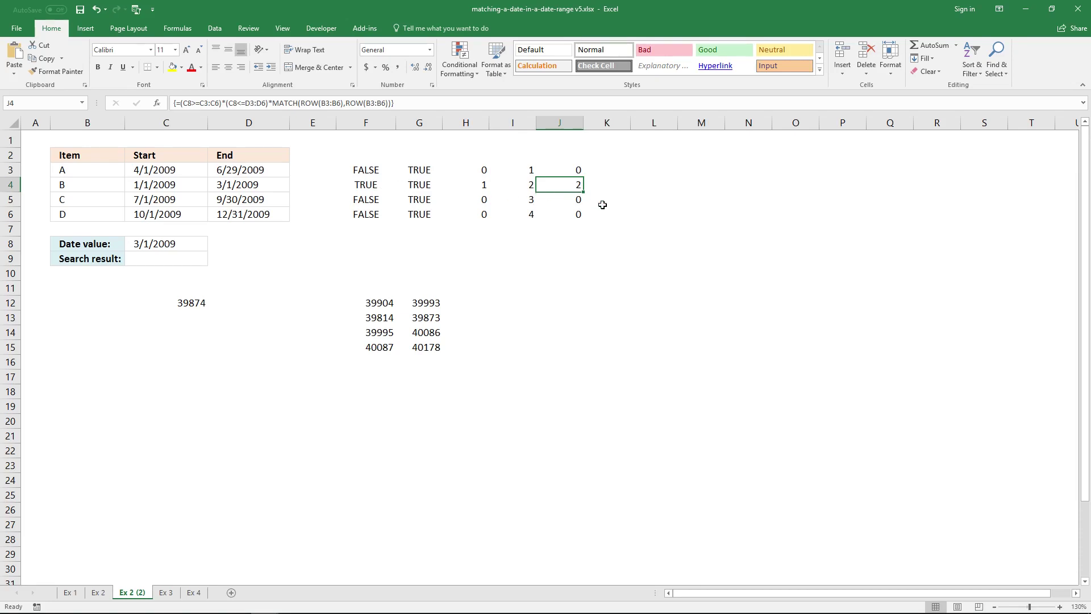
Enter =SUMPRODUCT((C8>=C3:C6)*(C8<=D3:D6)*MATCH(ROW(B3:B6),ROW(B3:B6))) in K3, reusing the expression from J4
click(403, 103)
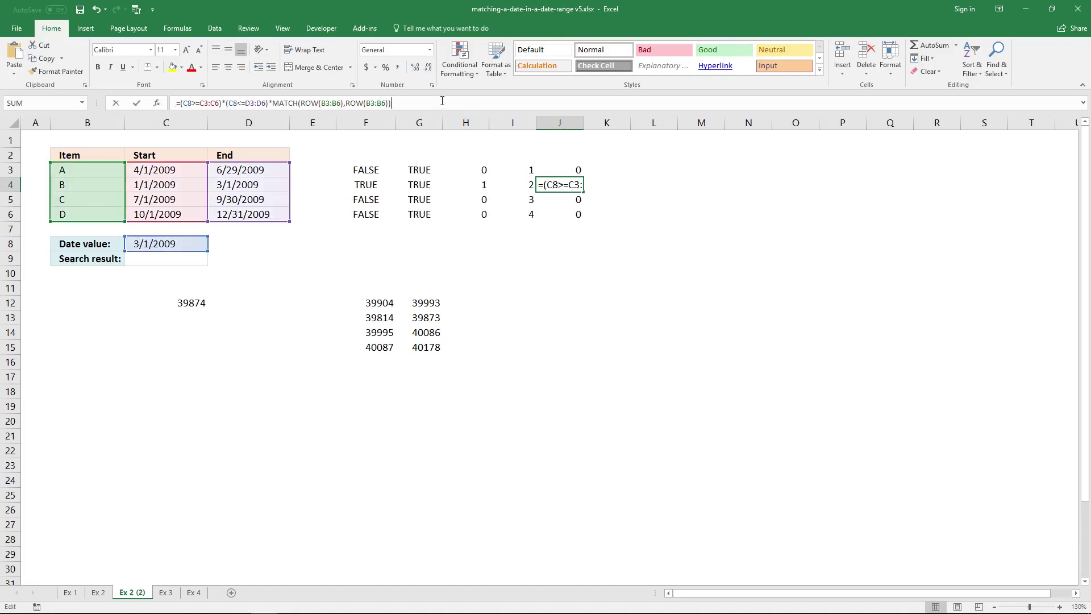
drag(403, 102, 180, 102)
key(ctrl+c)
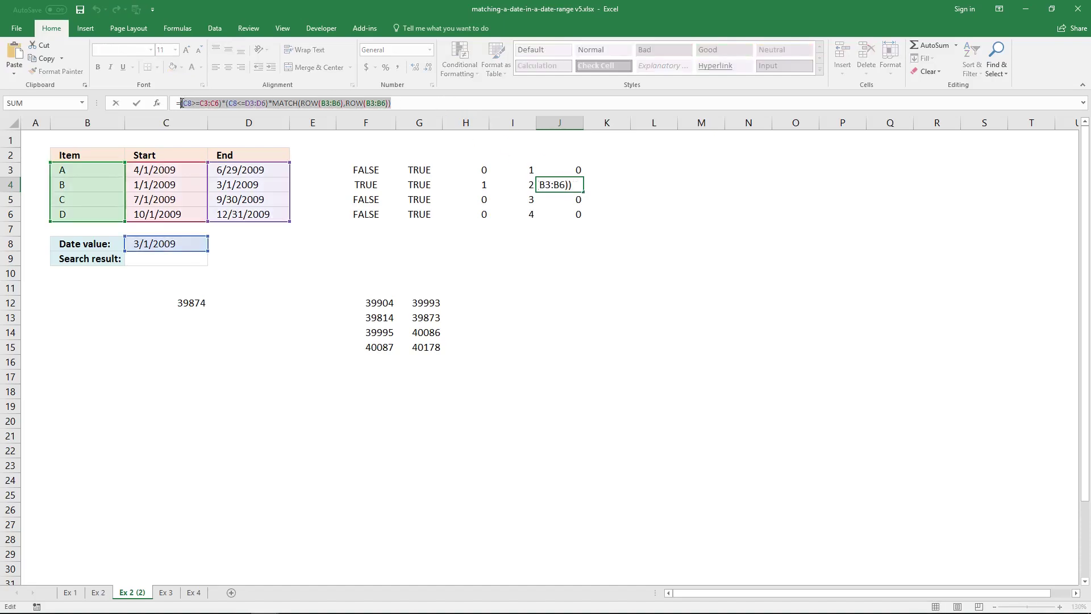
key(Escape)
click(610, 171)
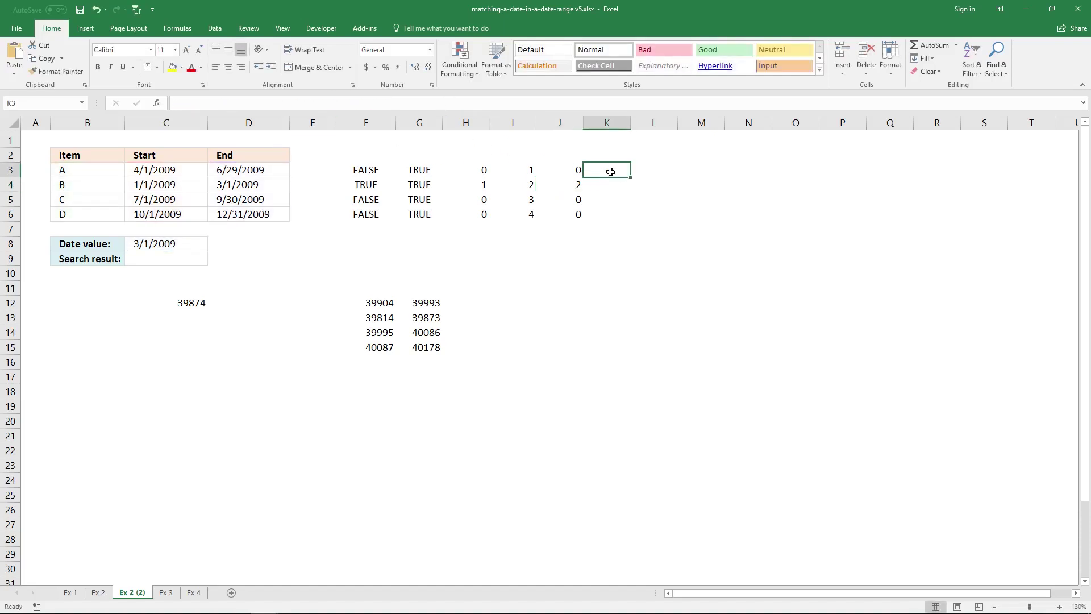
text(=SUMPRO)
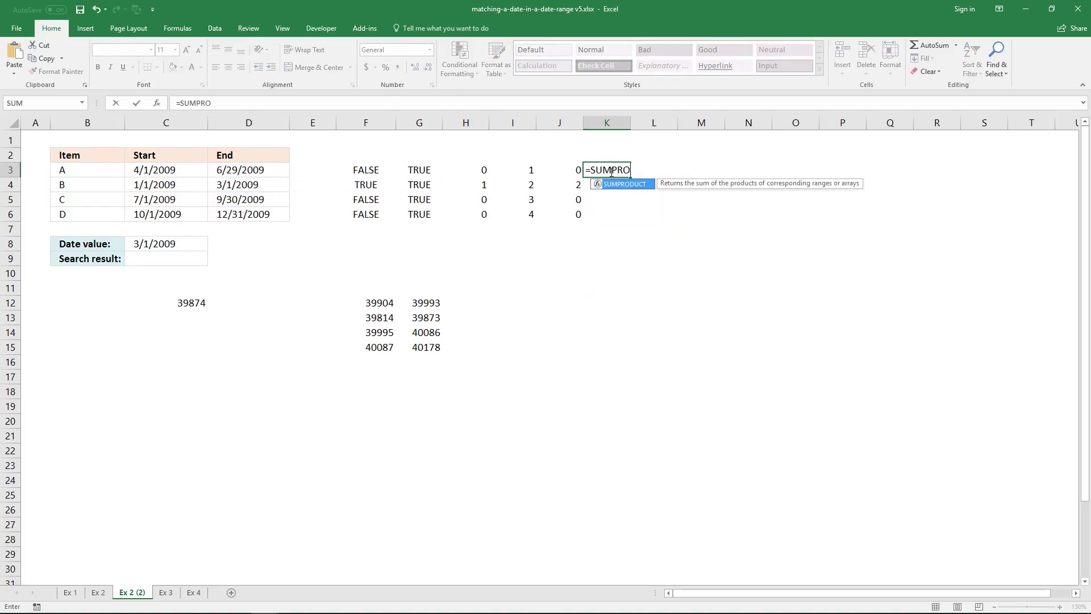
key(Tab)
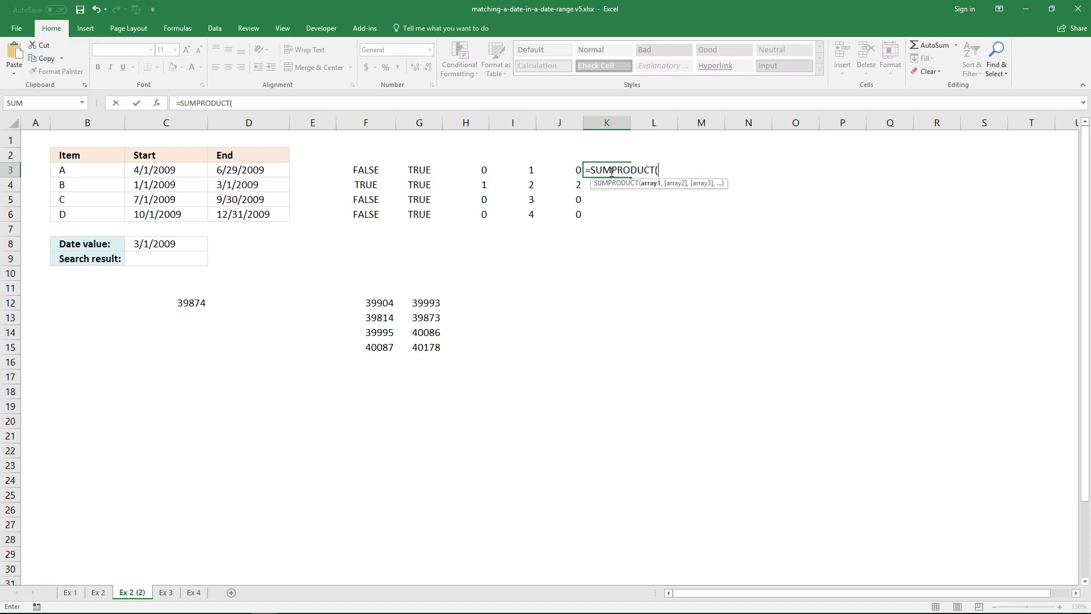
key(ctrl+v)
click(466, 100)
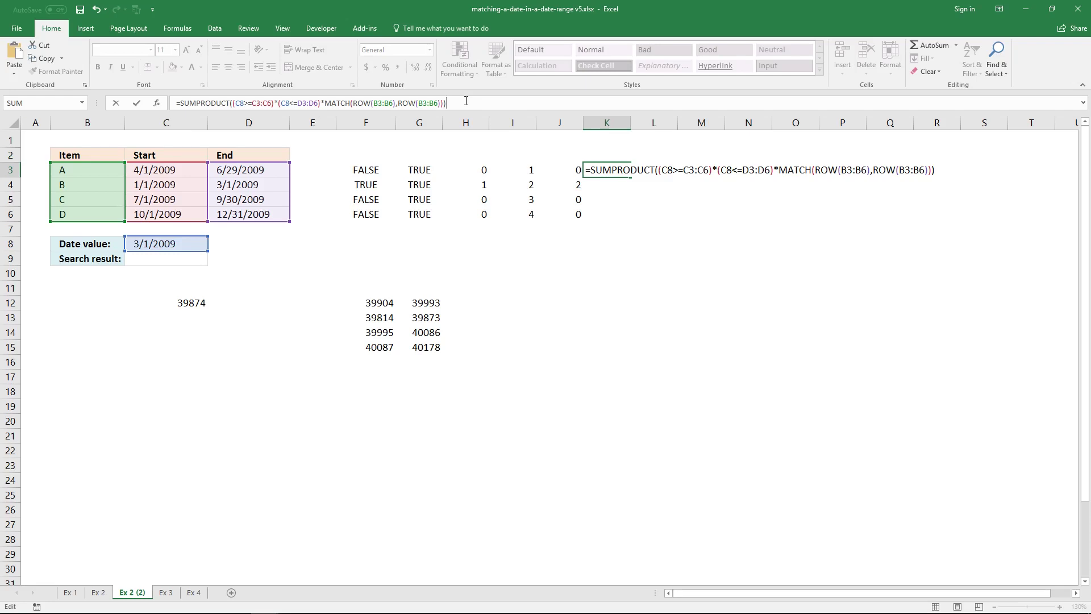
key(Return)
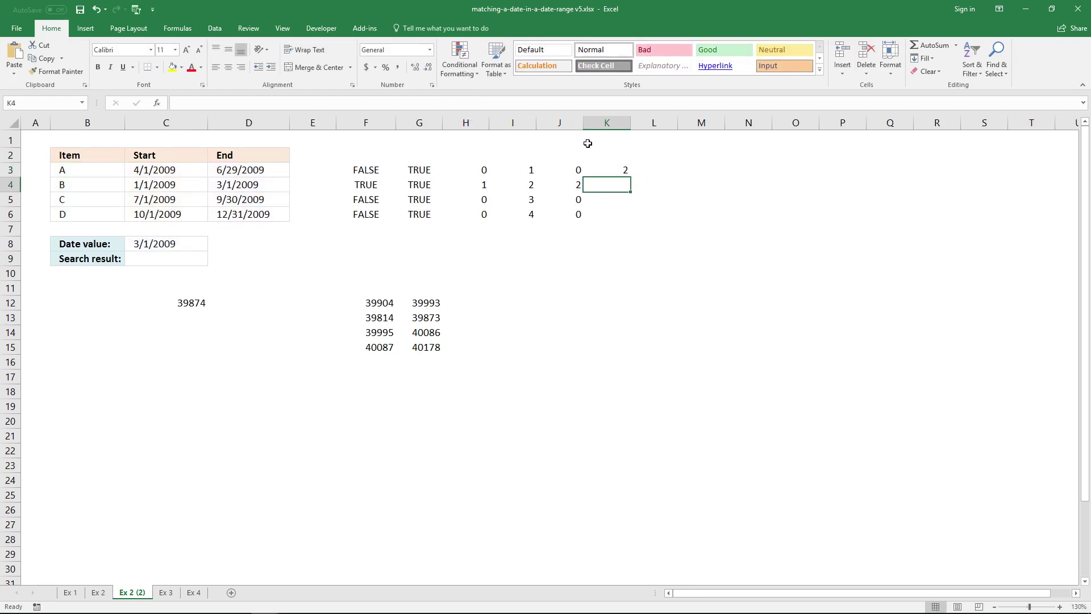
Copy the full SUMPRODUCT expression from K3 without its equals sign, leaving the cell's formula as it is
click(609, 168)
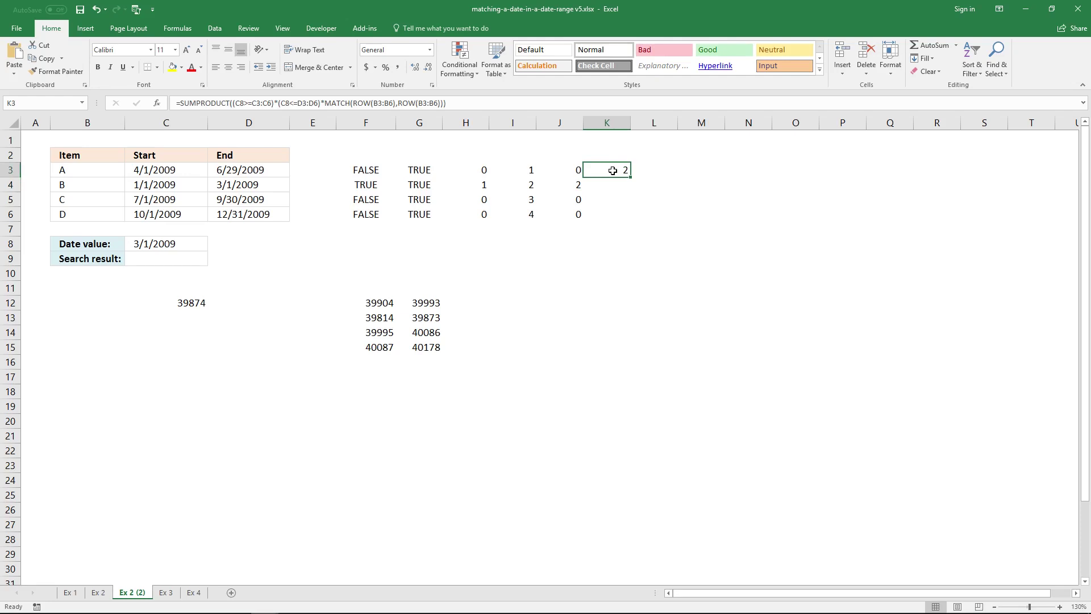
click(497, 105)
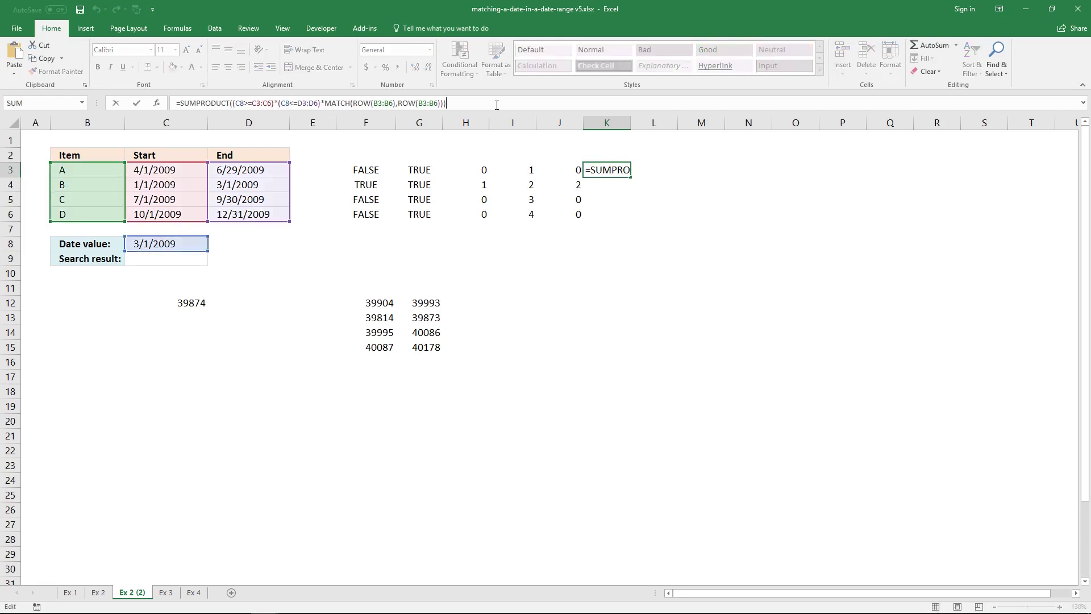
drag(443, 104, 182, 105)
key(ctrl+c)
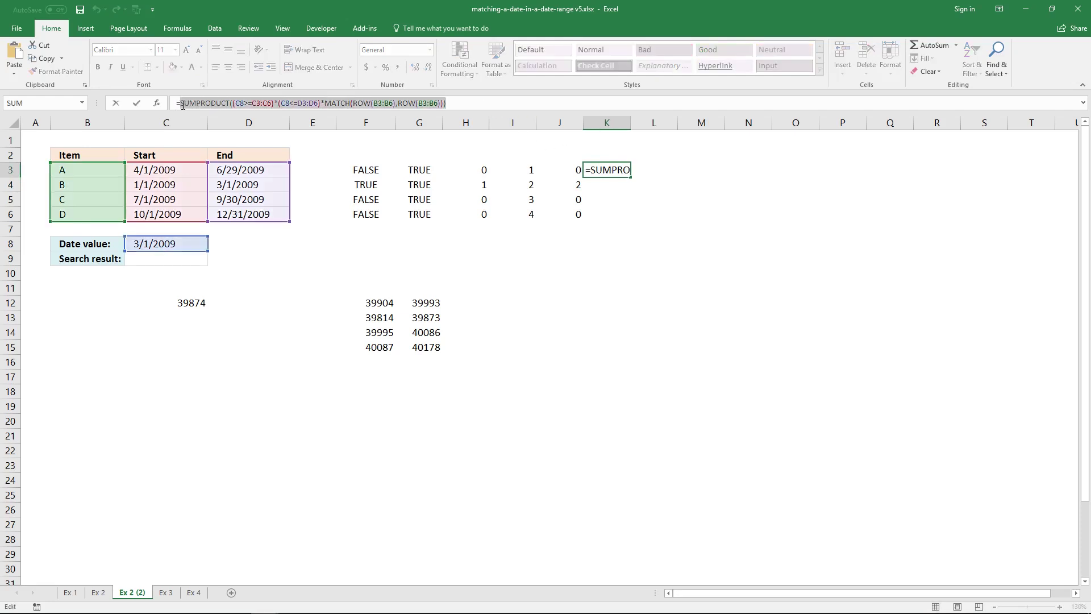
key(Escape)
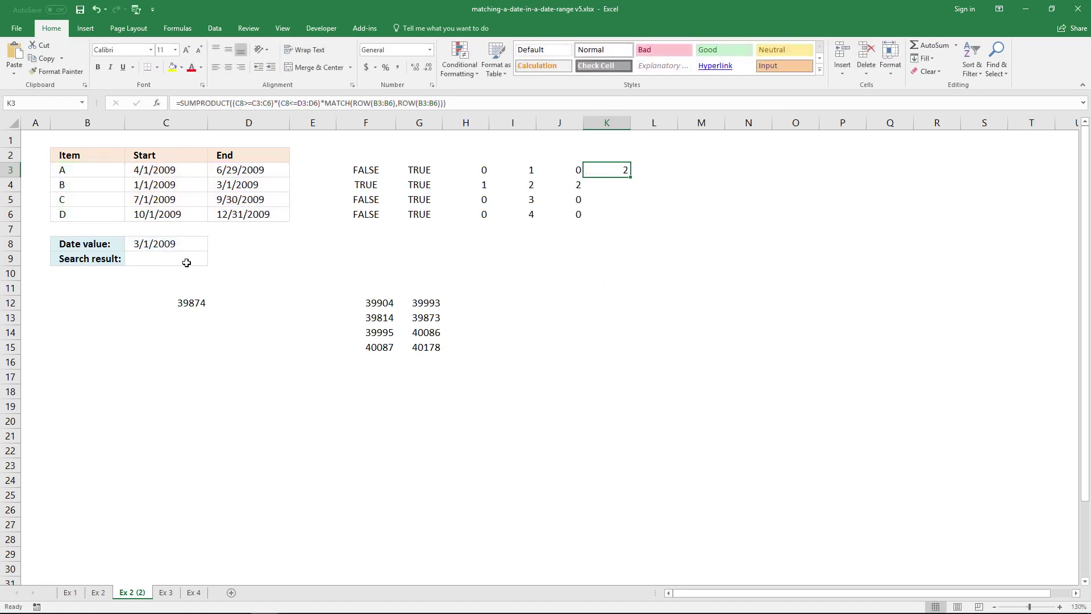
Start an INDEX formula in the search result cell C9 and wrap it around the copied SUMPRODUCT expression
click(187, 260)
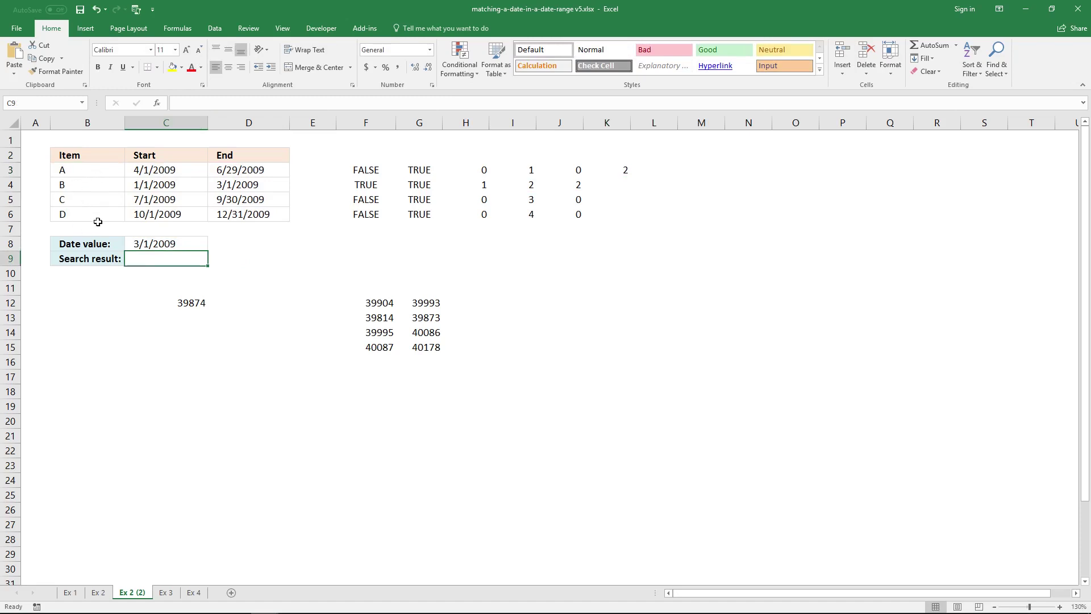
click(200, 103)
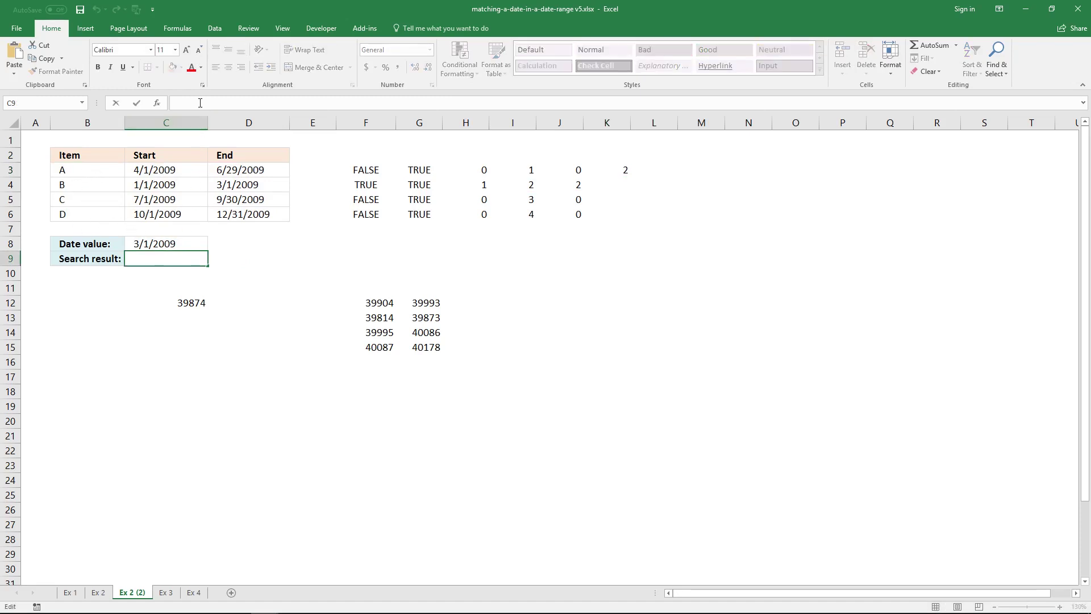
text(=INDEX()
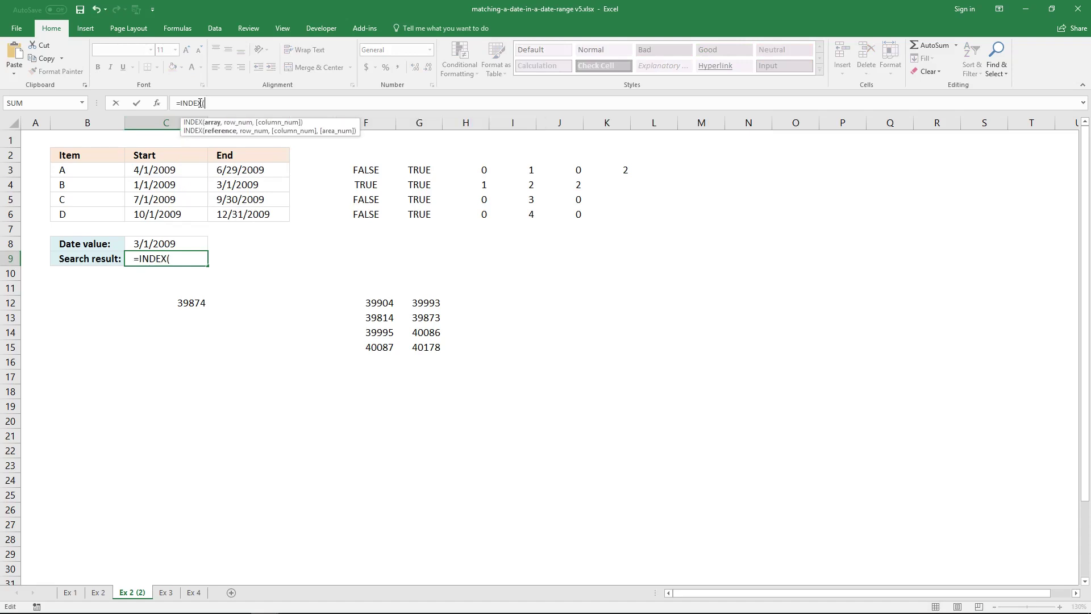
key(ctrl+v)
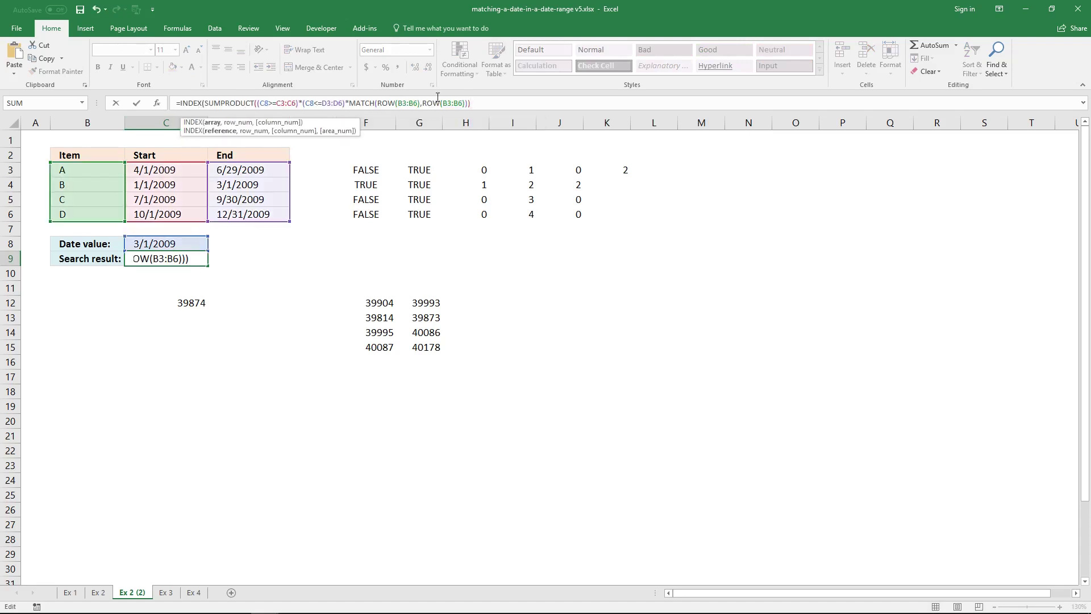
text())
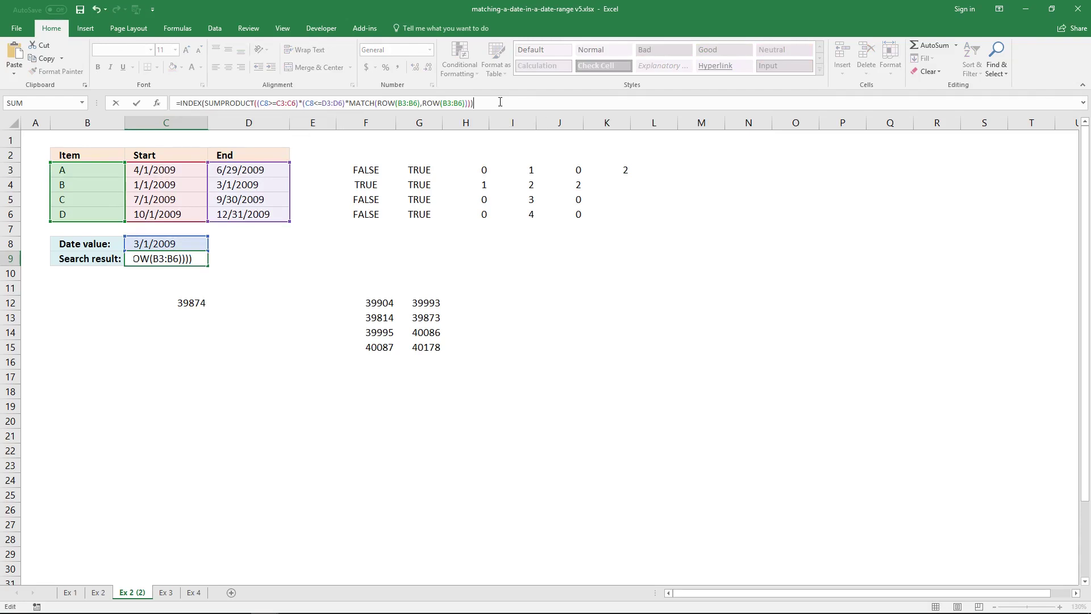
Insert B3:B6 as the INDEX array before SUMPRODUCT in C9 and commit the formula
click(206, 102)
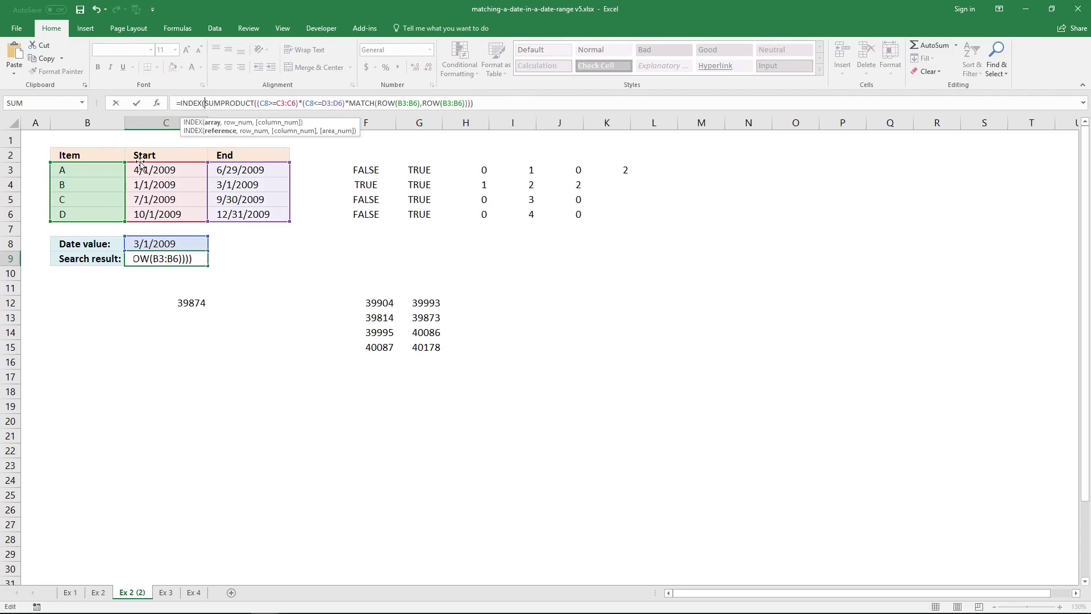
drag(114, 167, 93, 214)
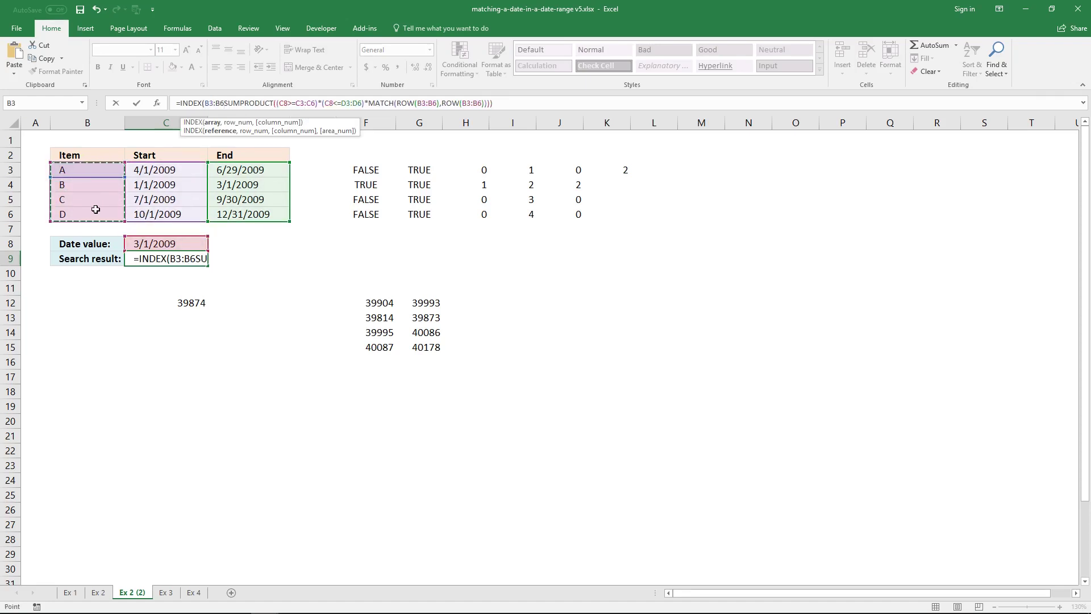
text(,)
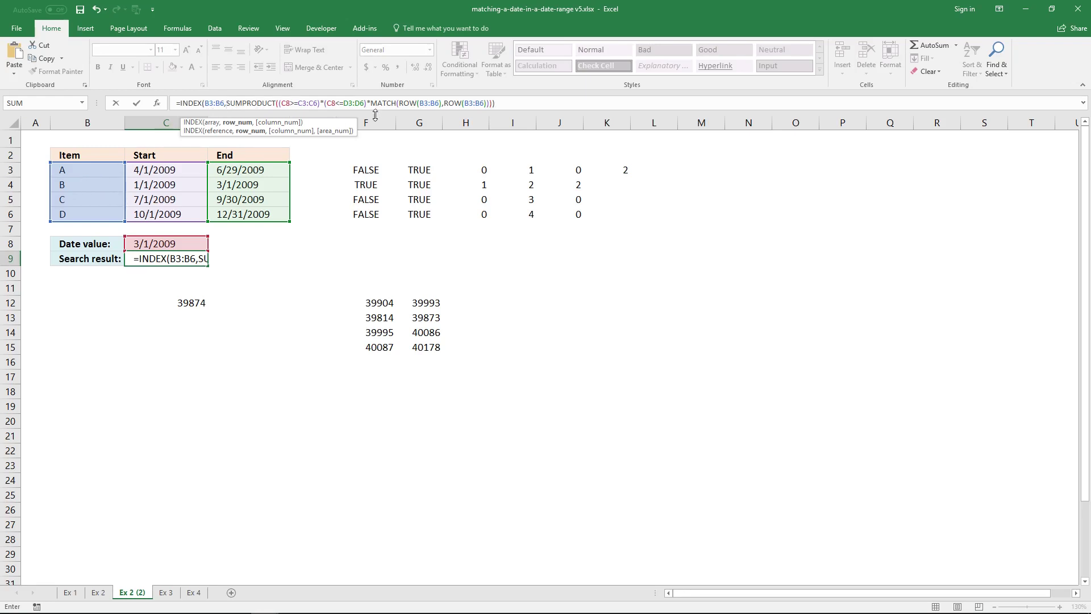
click(514, 102)
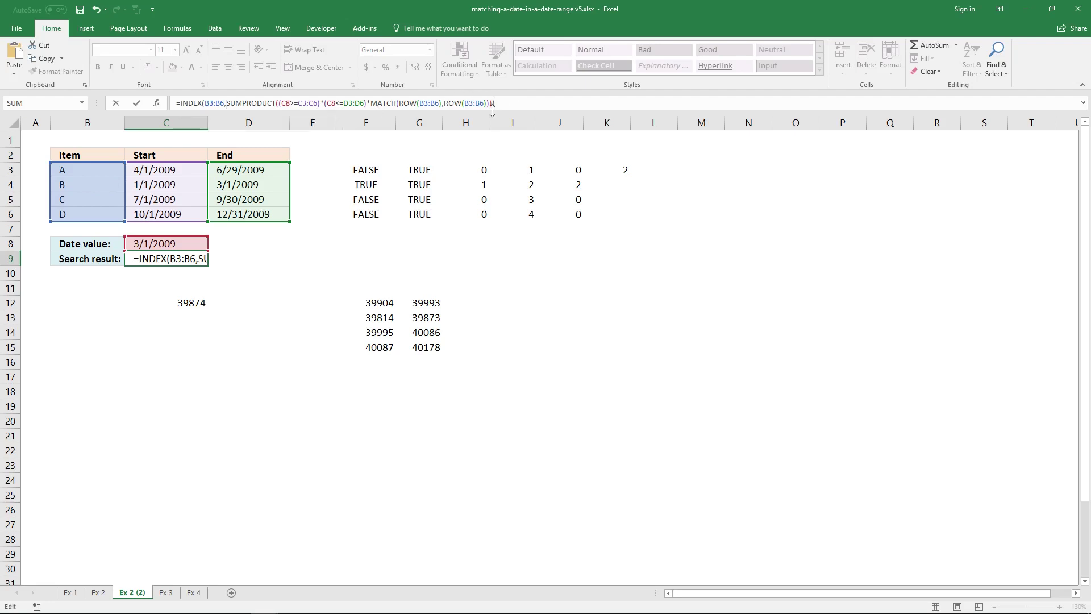
key(Return)
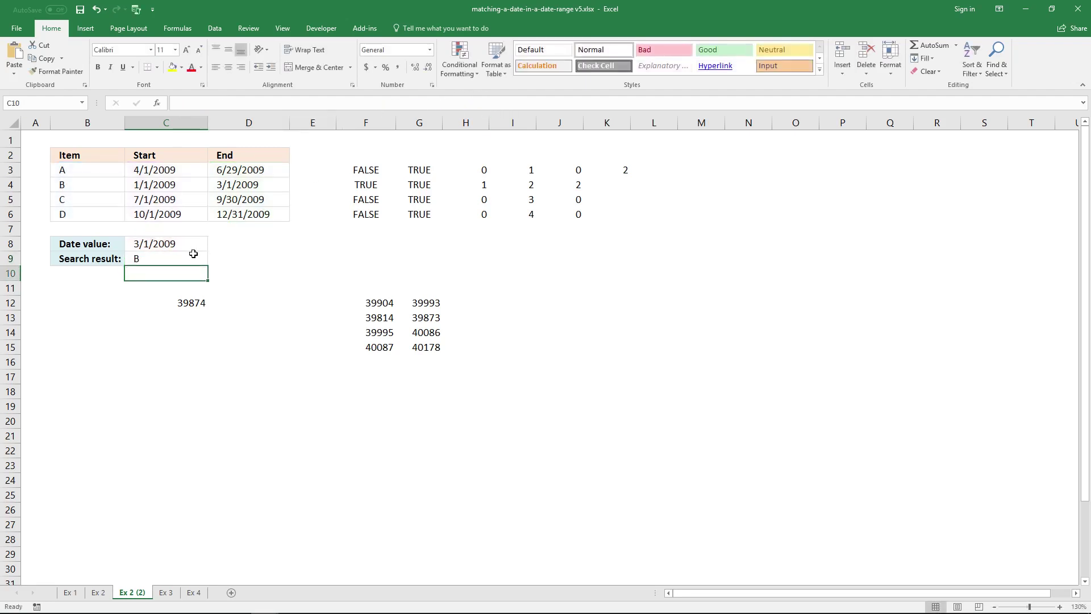
Check the search result in C9 against the start and end dates in the item table
click(193, 253)
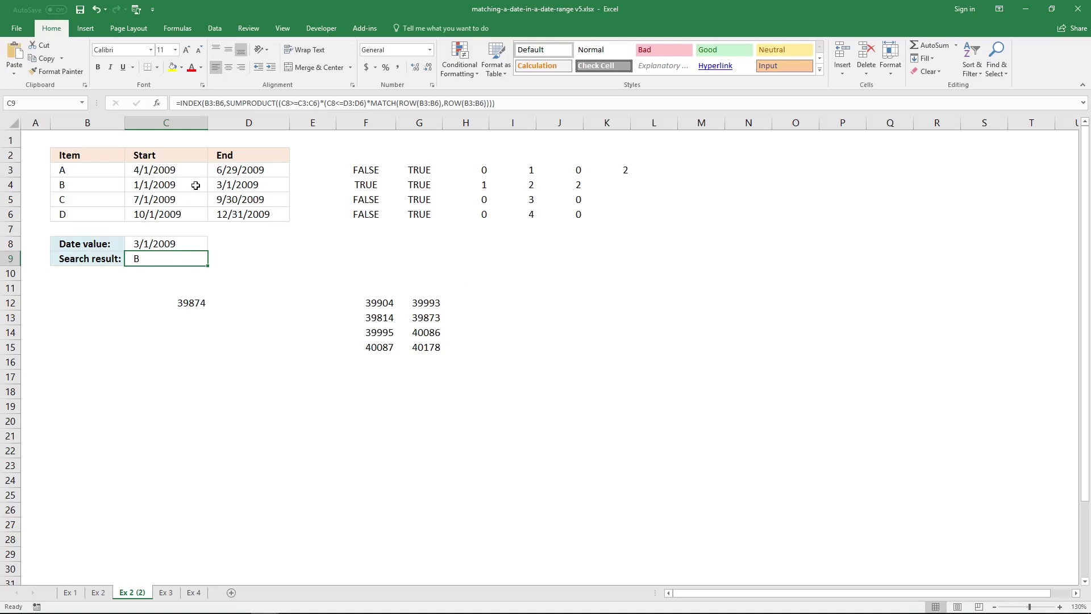
drag(180, 171, 223, 183)
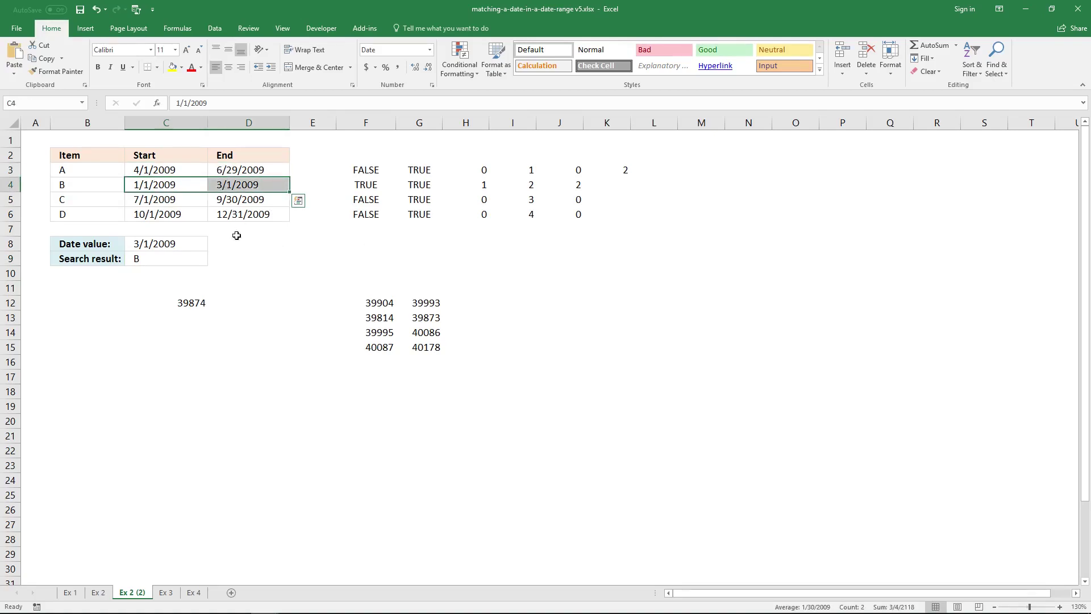
click(165, 212)
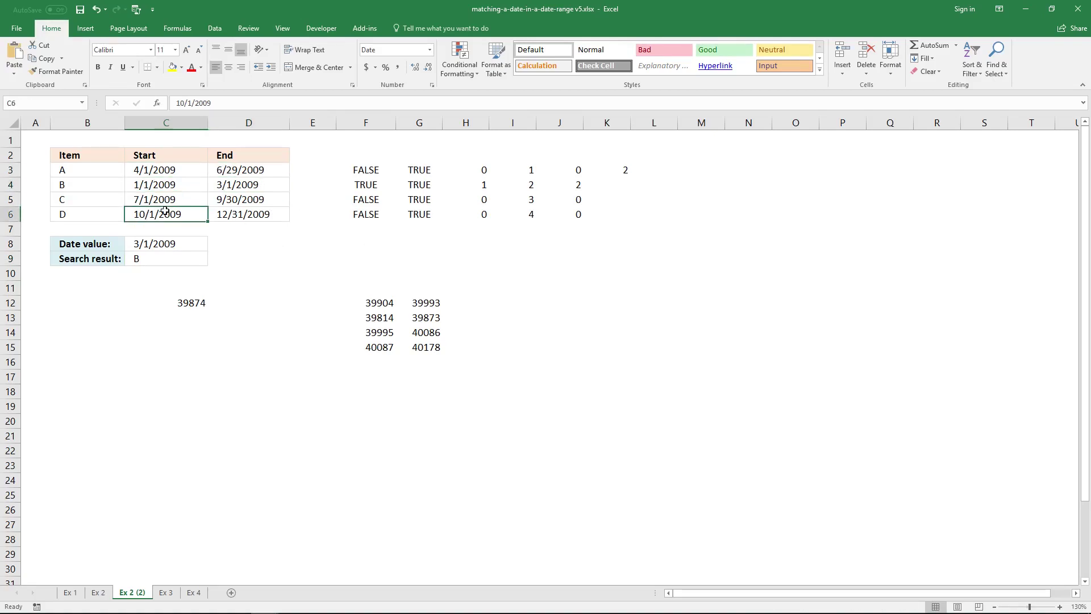